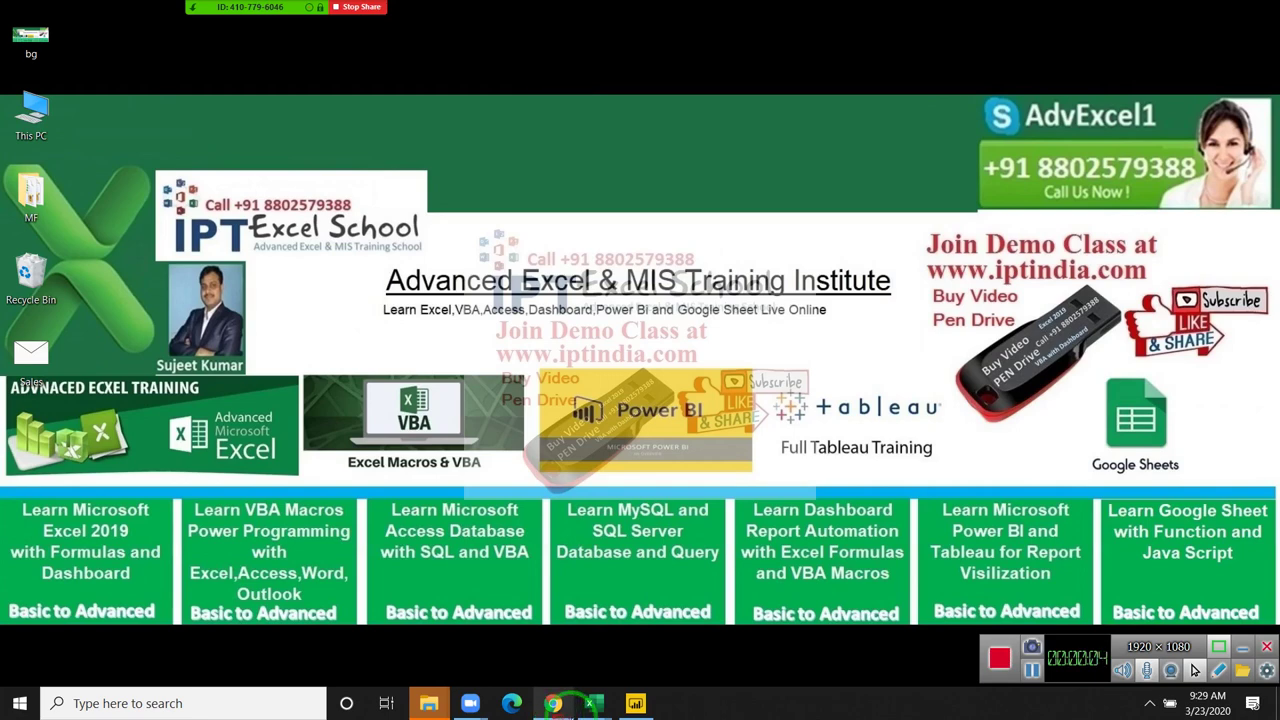
# Step: Bring Power BI Desktop to the front and open the Get Data source list
pyautogui.click(640, 703)
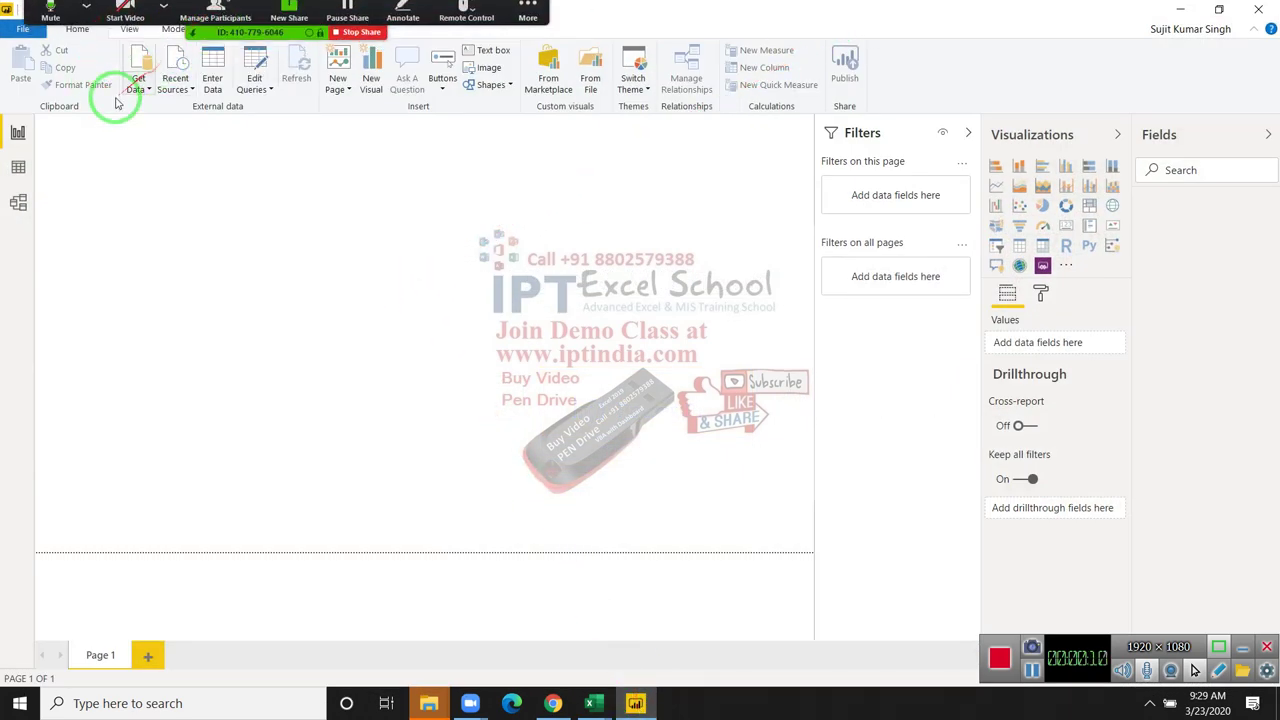
pyautogui.click(148, 89)
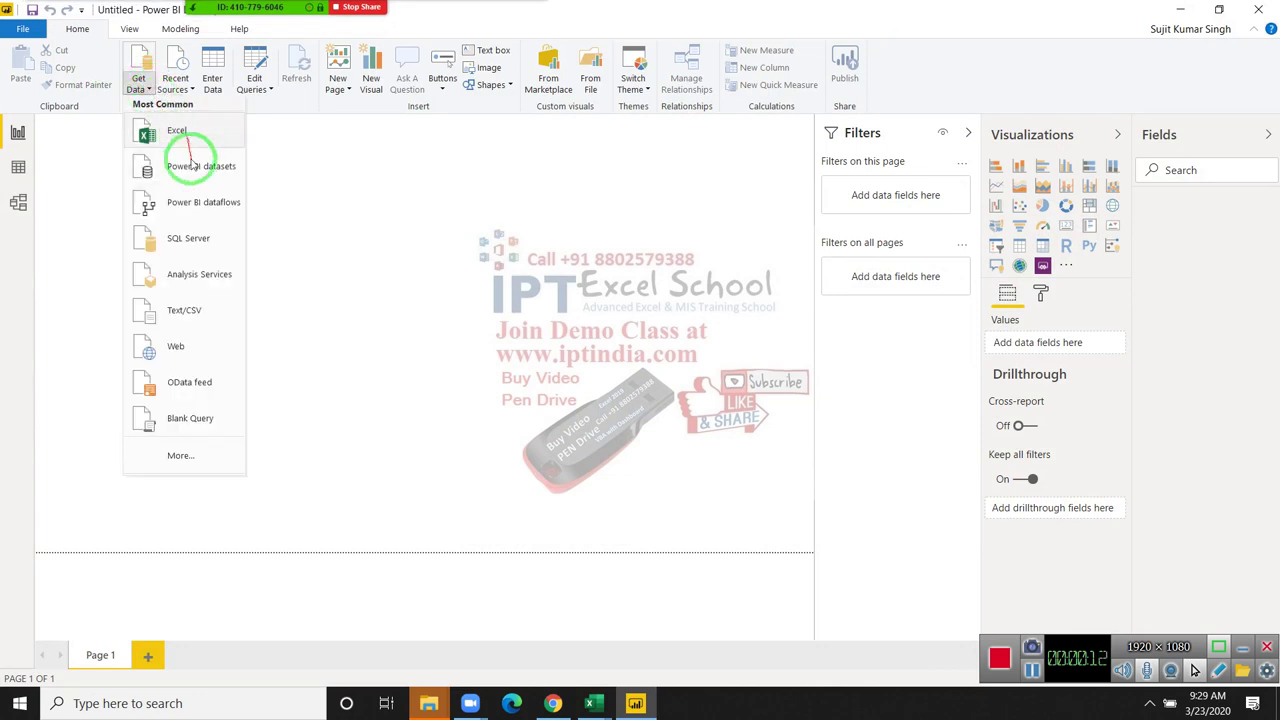
# Step: Import Data.txt as Text/CSV from Desktop > MF > New folder, showing its tab-delimited preview
pyautogui.click(180, 312)
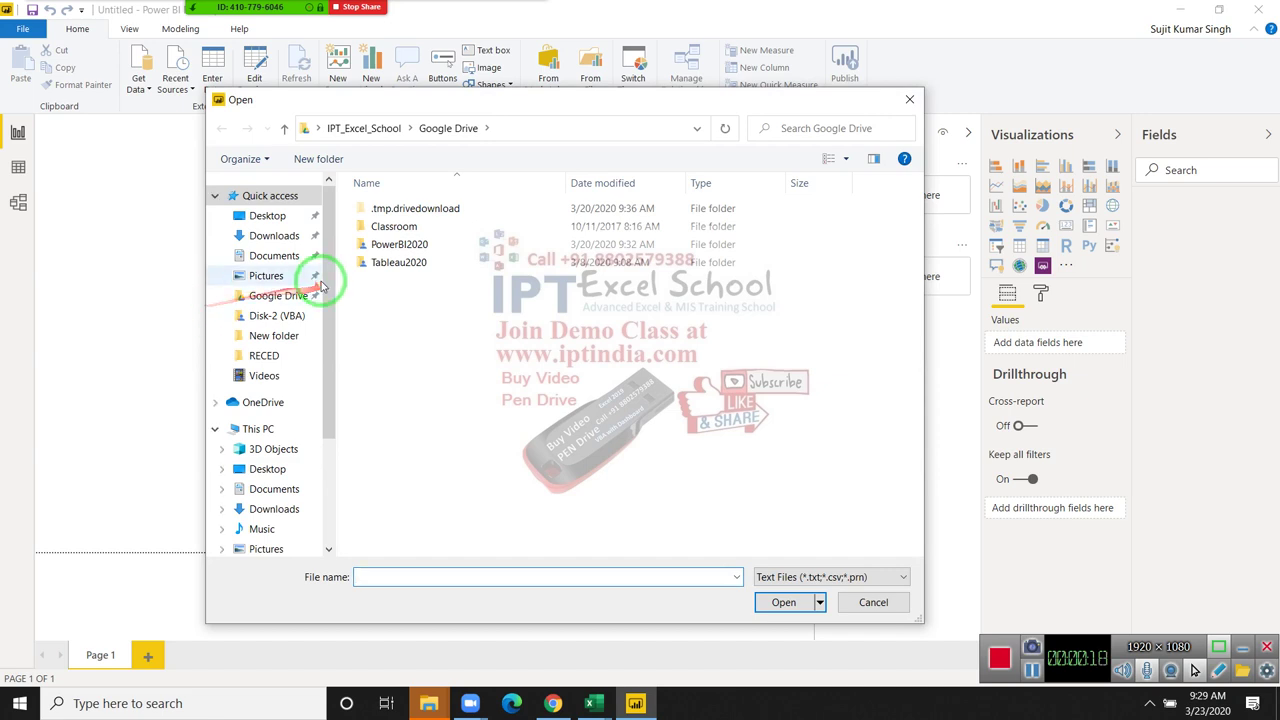
pyautogui.click(300, 256)
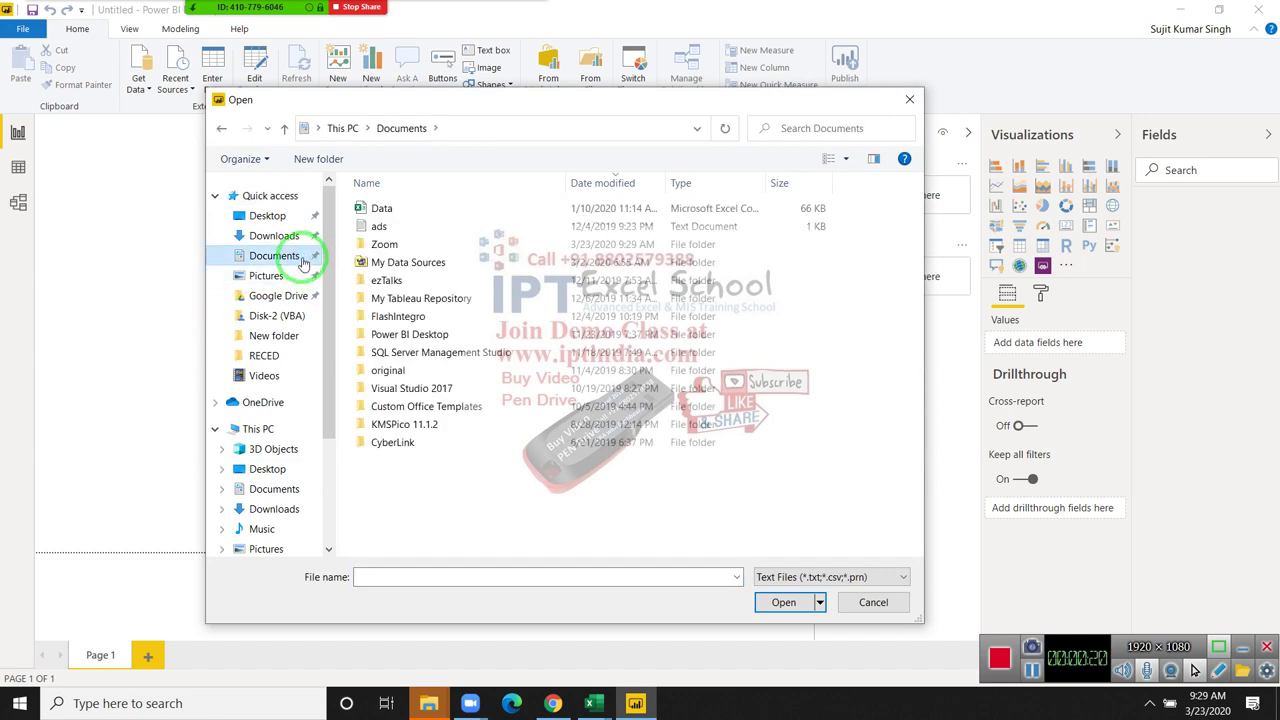
pyautogui.click(265, 216)
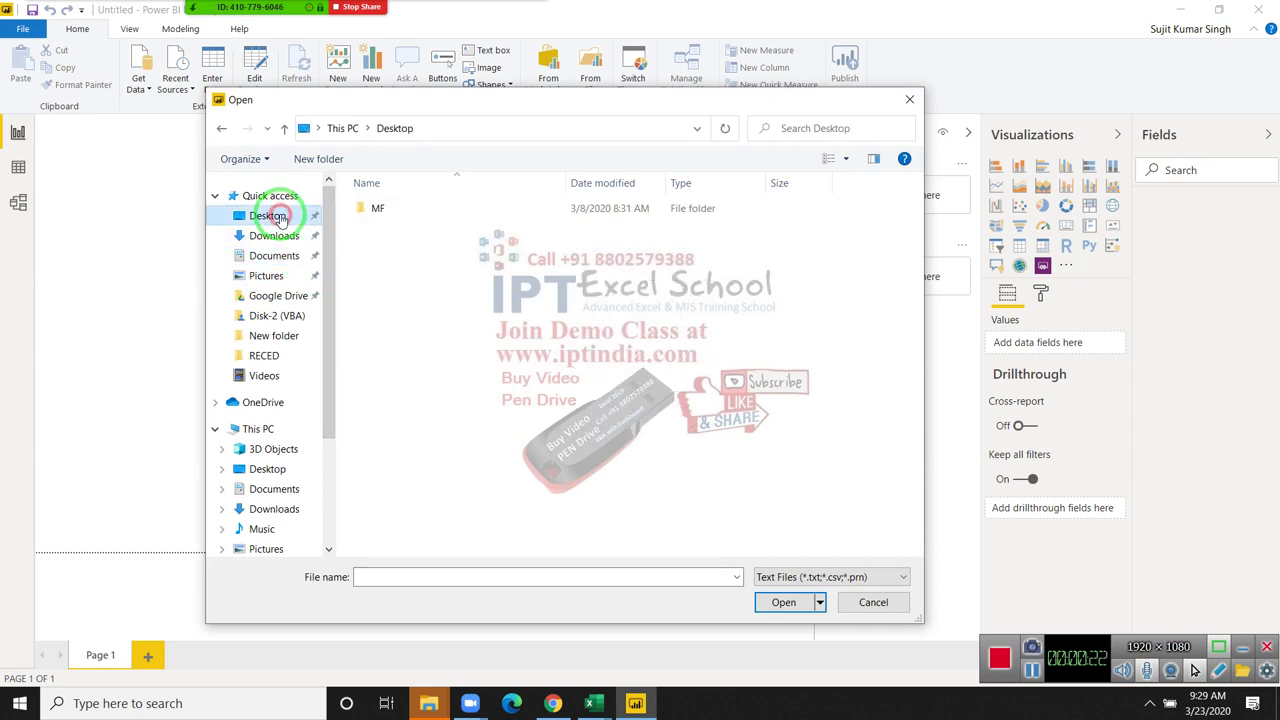
pyautogui.doubleClick(396, 208)
pyautogui.click(390, 244)
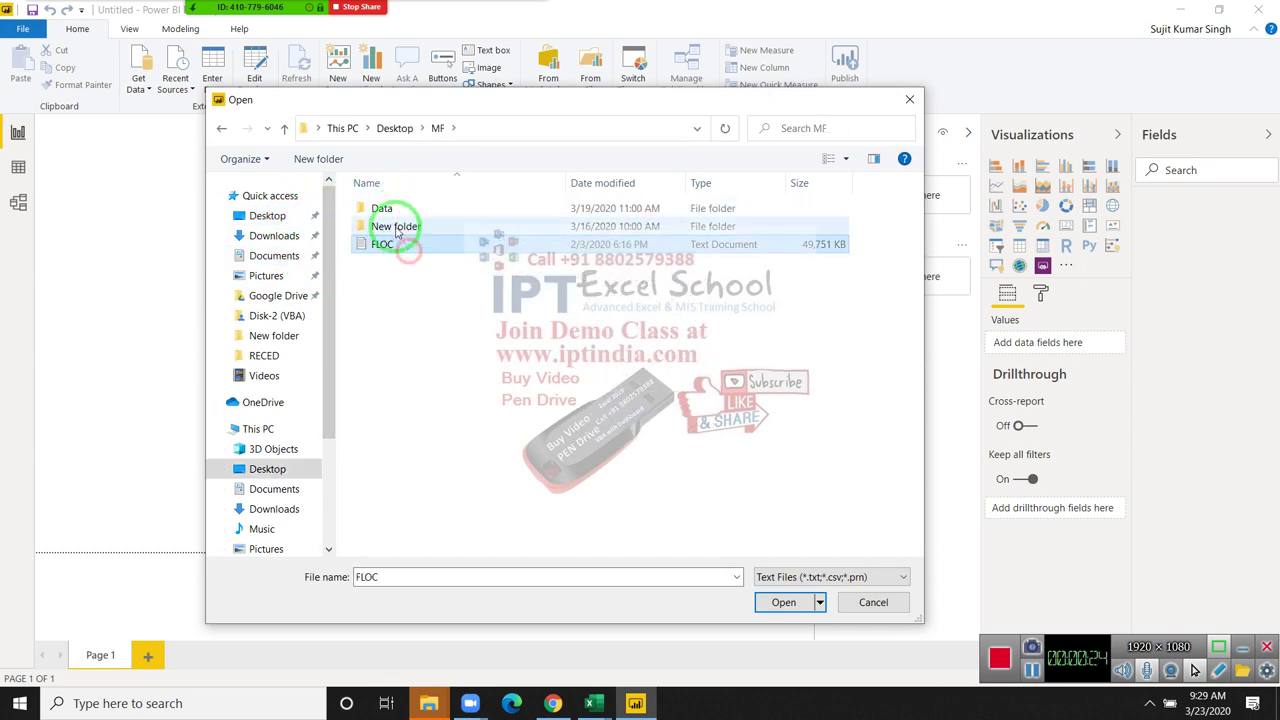
pyautogui.click(393, 209)
pyautogui.doubleClick(393, 209)
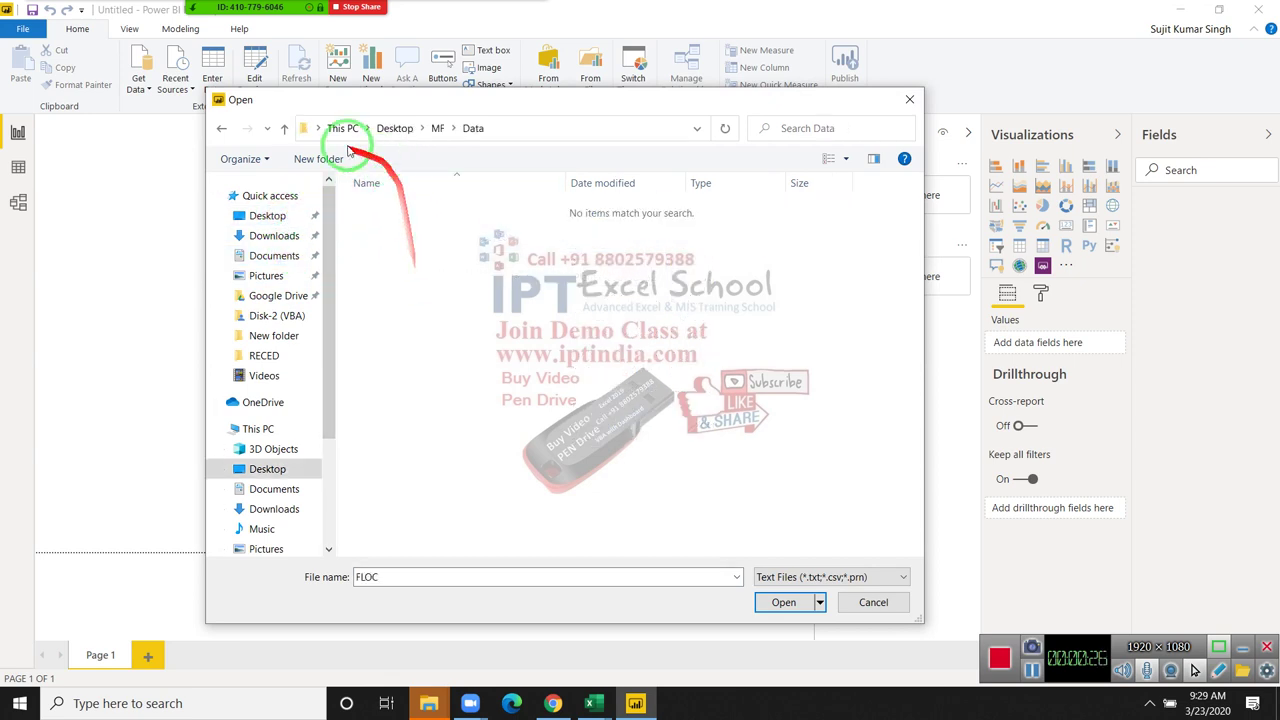
pyautogui.click(437, 128)
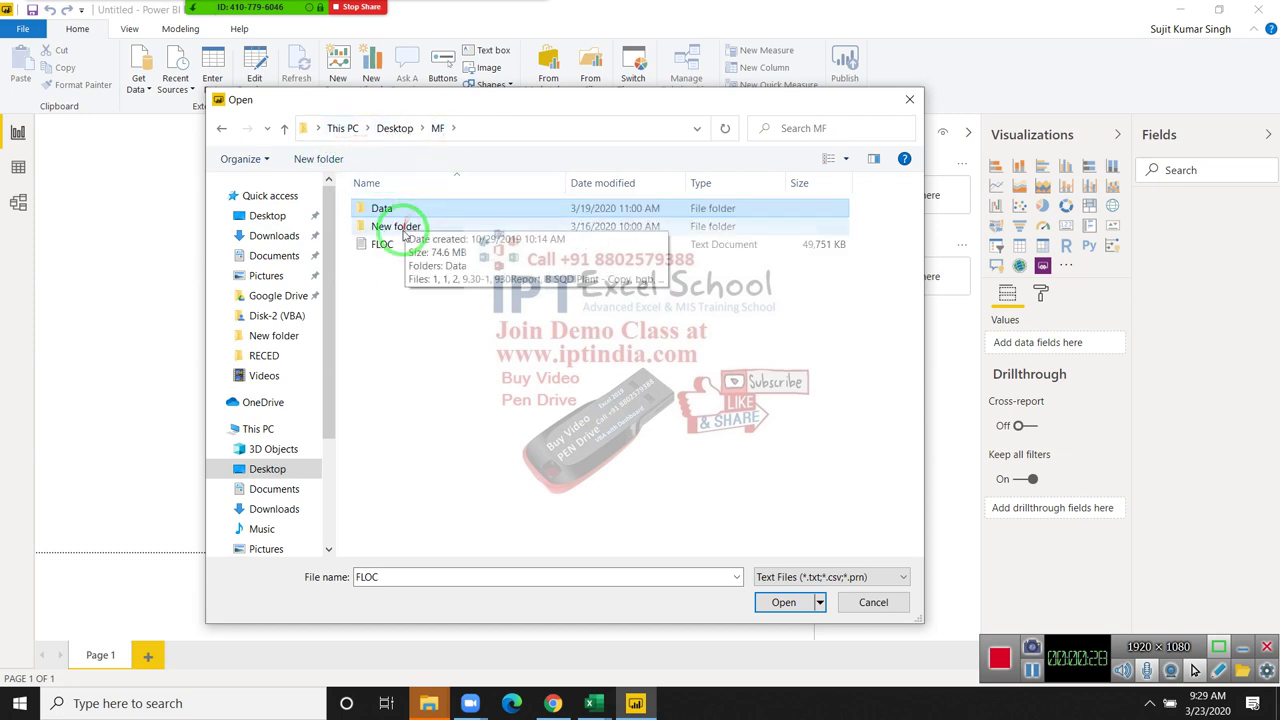
pyautogui.doubleClick(405, 229)
pyautogui.click(390, 260)
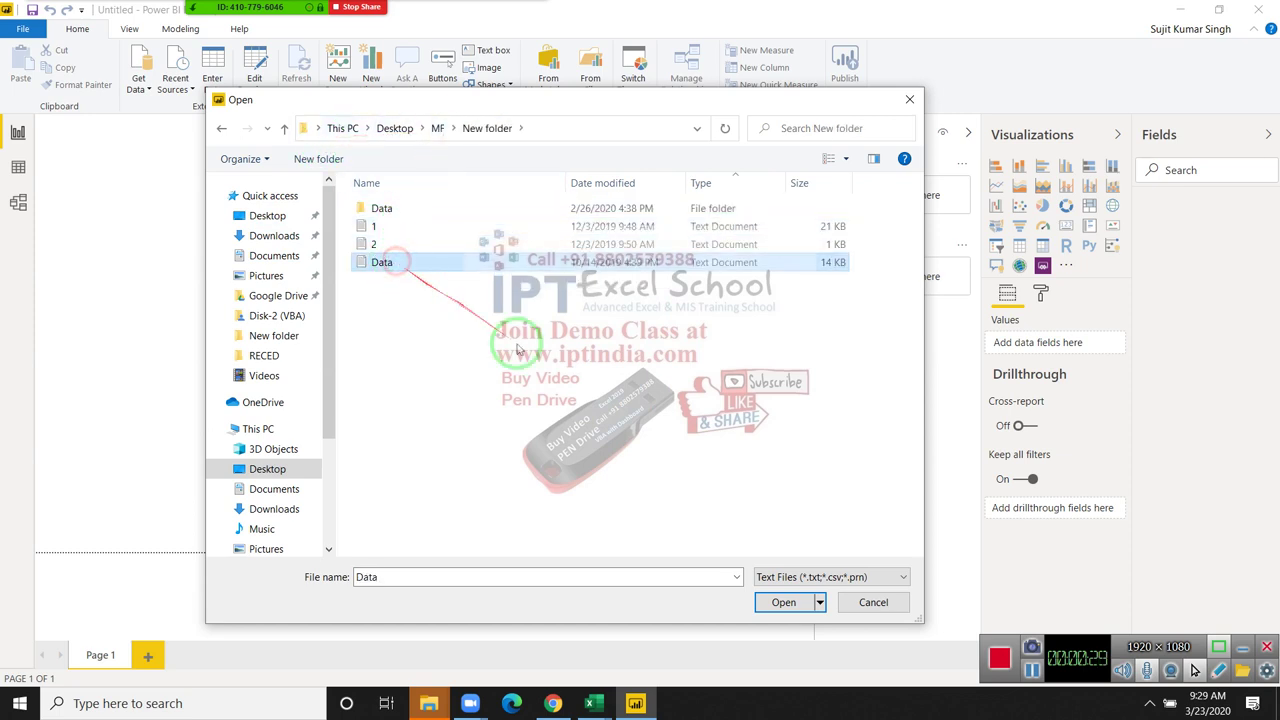
pyautogui.click(782, 603)
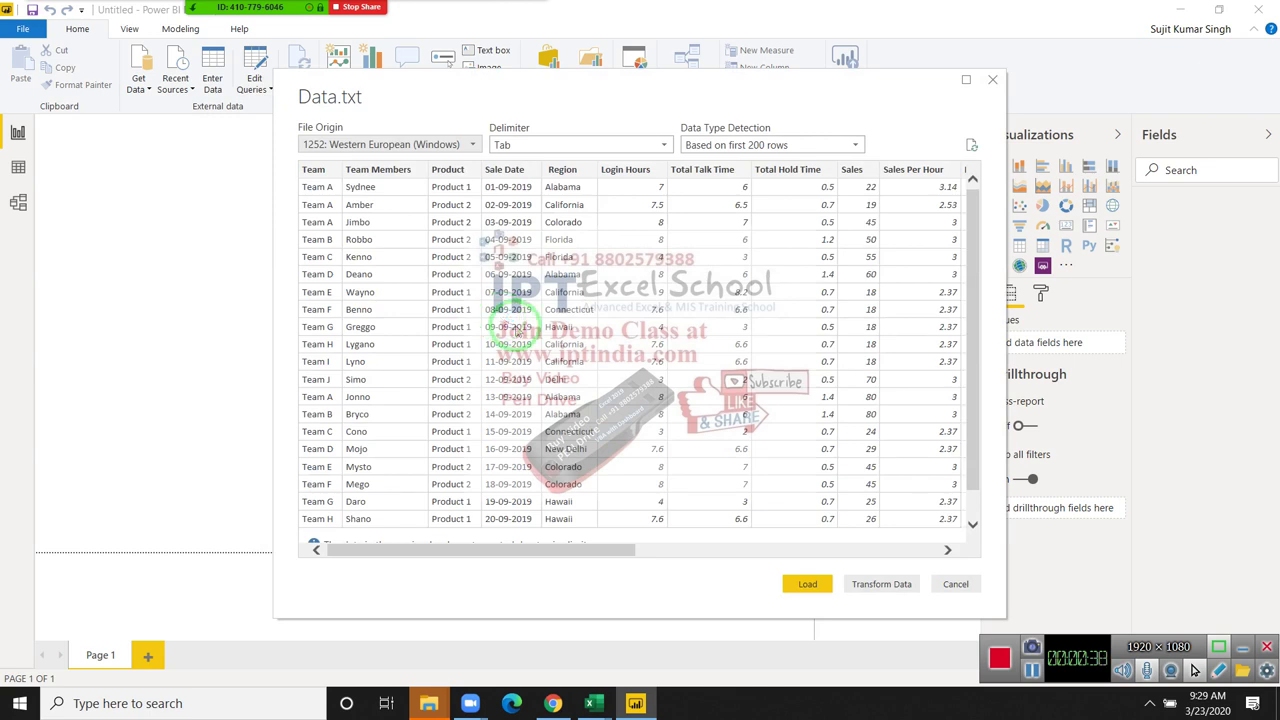
# Step: Set the Data.txt delimiter to --Custom-- and clear the typed custom delimiter characters
pyautogui.click(493, 150)
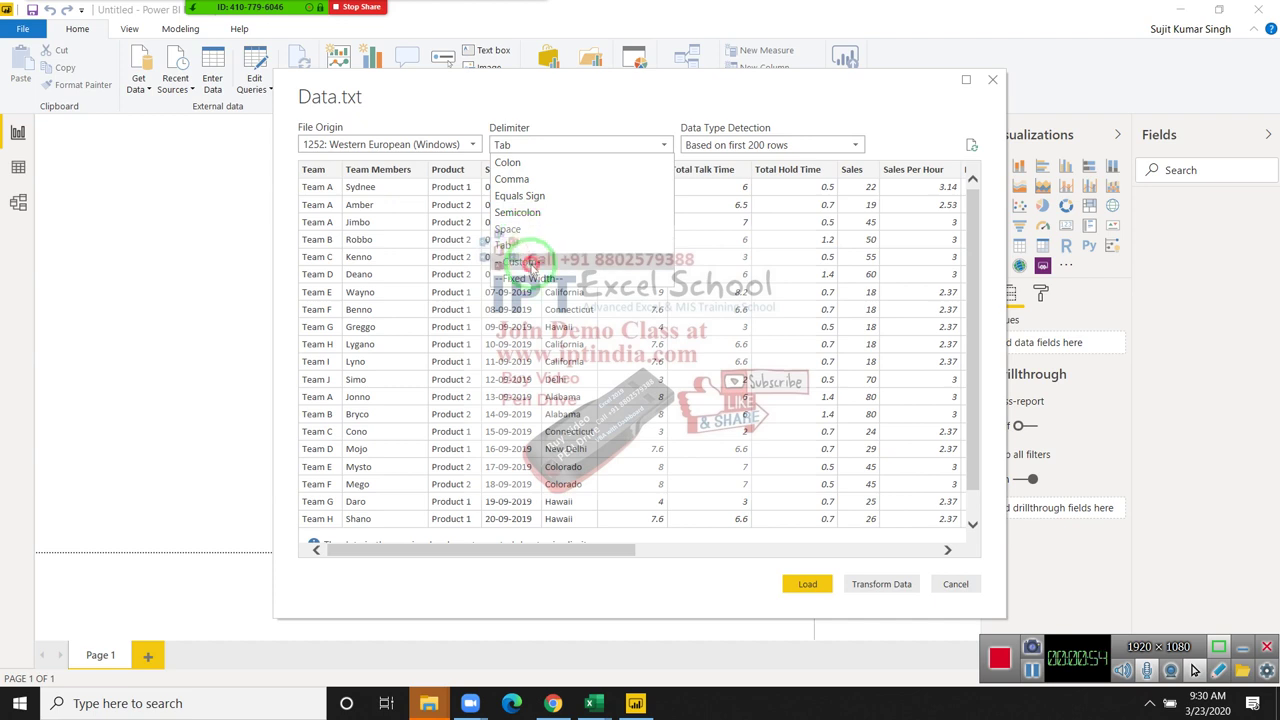
pyautogui.click(532, 262)
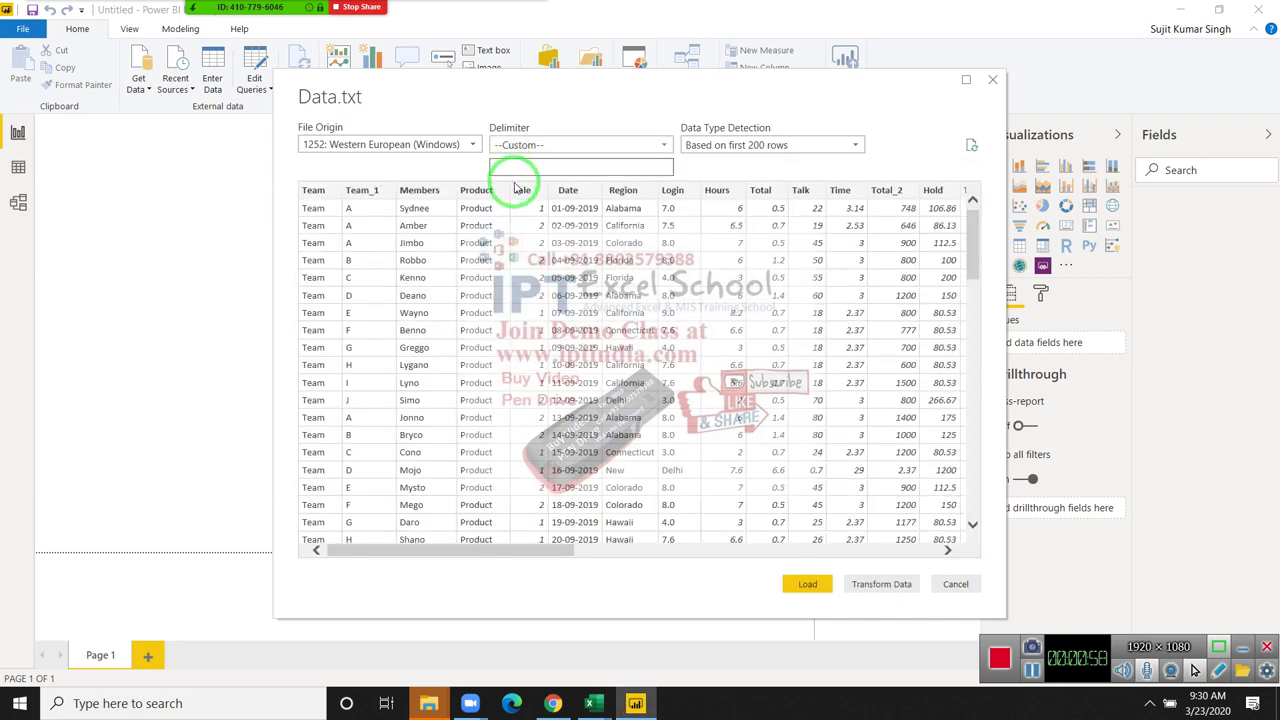
pyautogui.write('Q')
pyautogui.press('BackSpace')
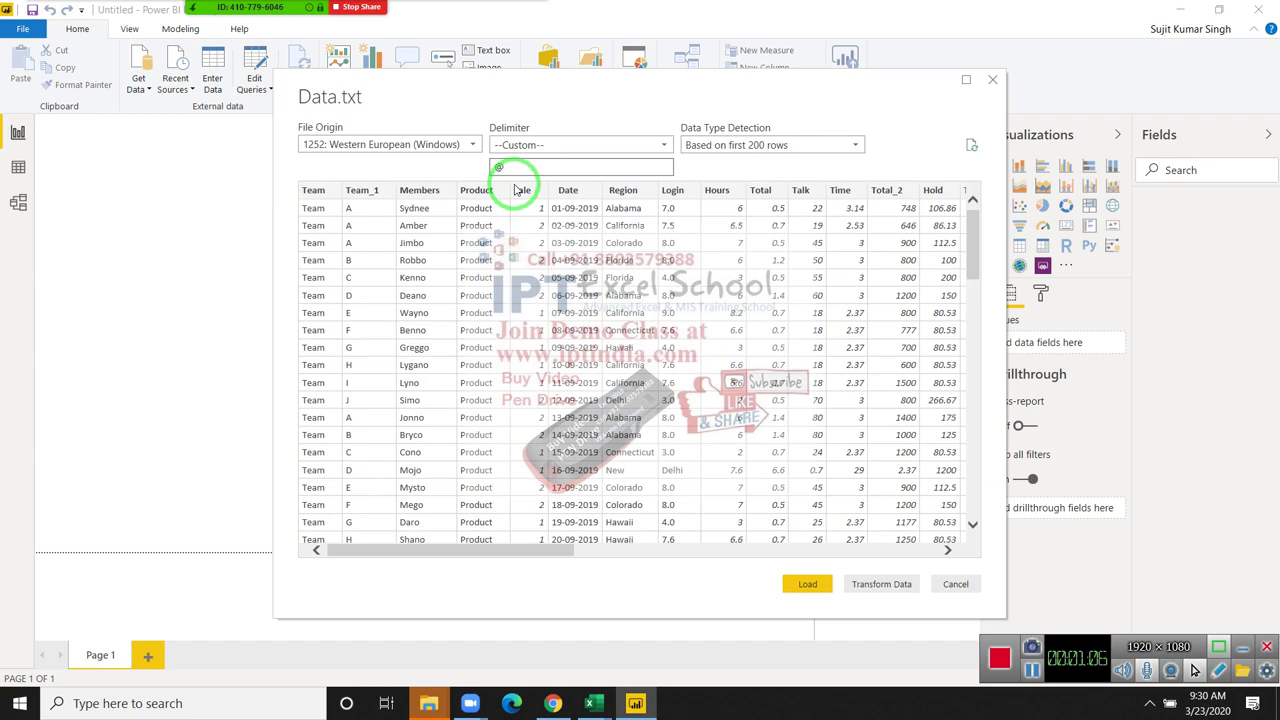
pyautogui.press('BackSpace')
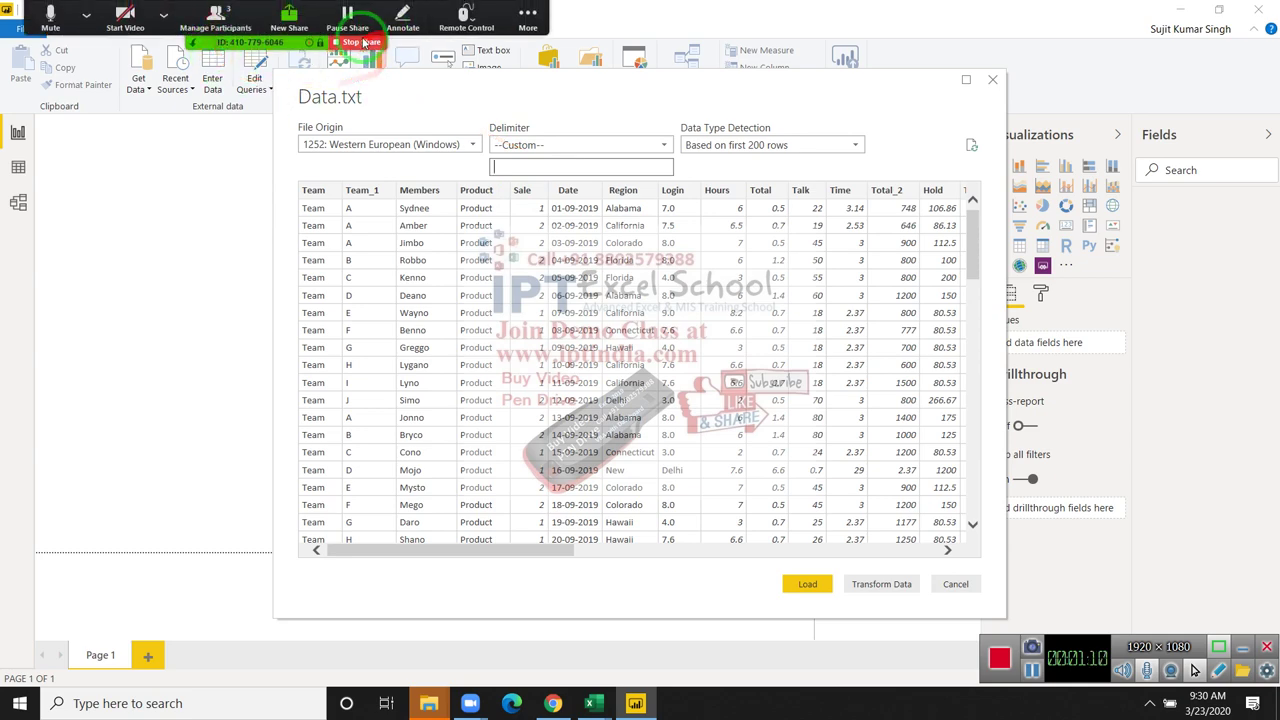
# Step: Stop the Zoom screen share and minimize the Chrome window
pyautogui.click(362, 44)
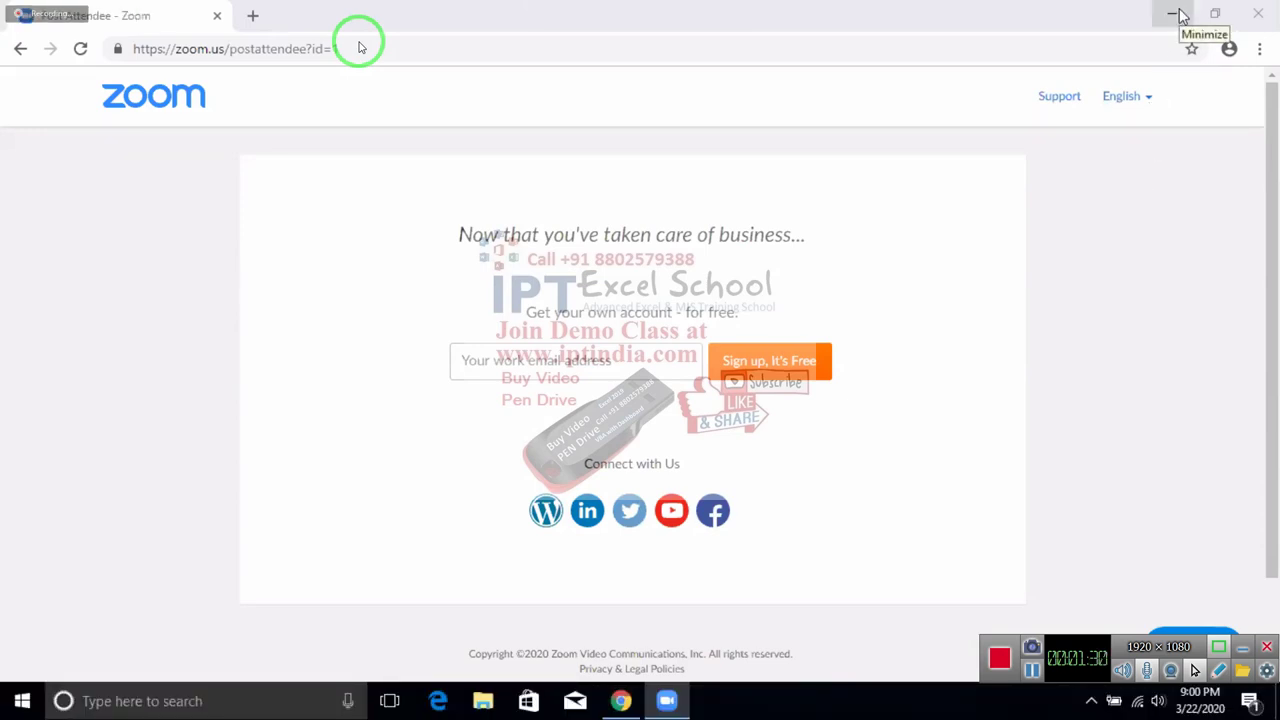
pyautogui.click(1180, 16)
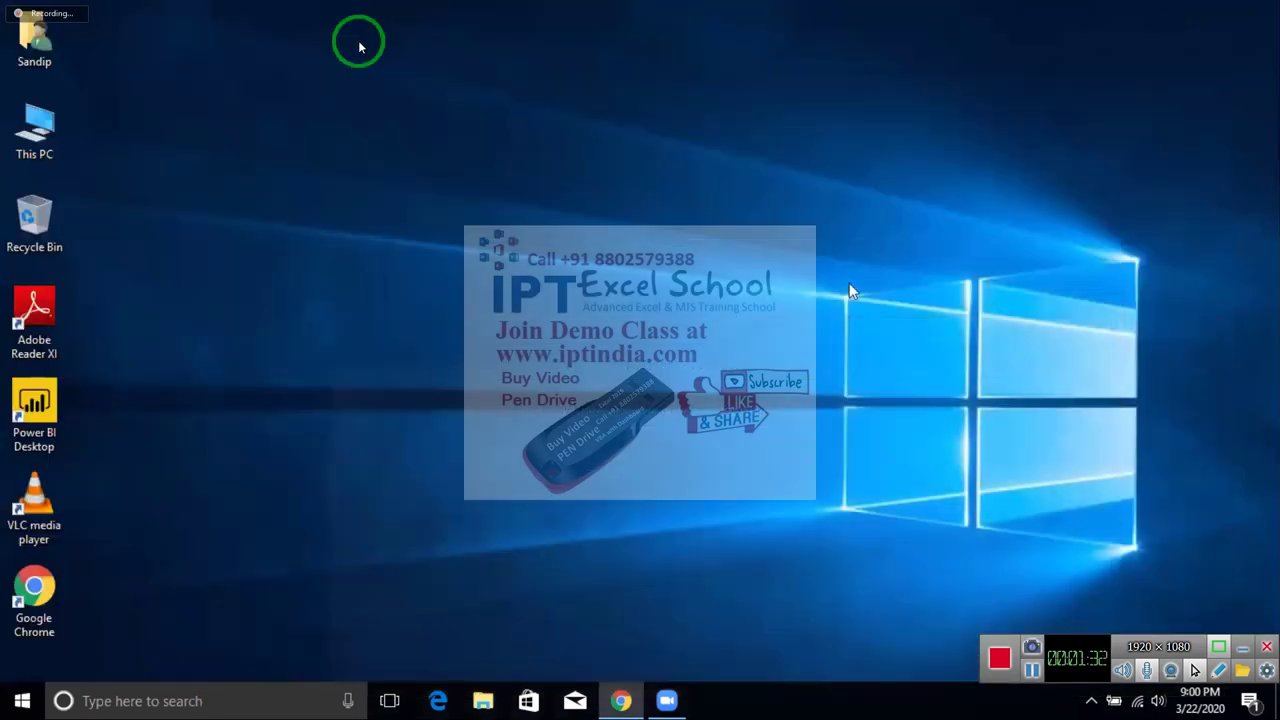
# Step: Launch Power BI Desktop from its desktop shortcut and wait for the start screen
pyautogui.doubleClick(52, 405)
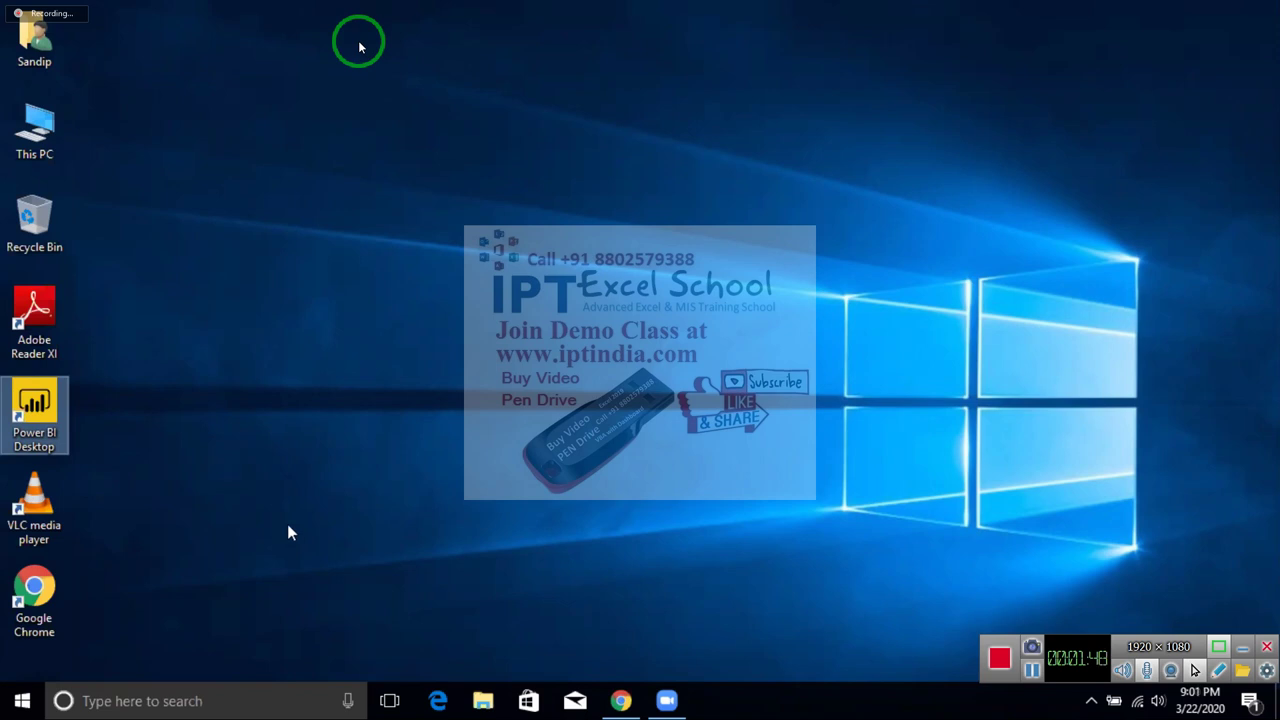
pyautogui.doubleClick(43, 422)
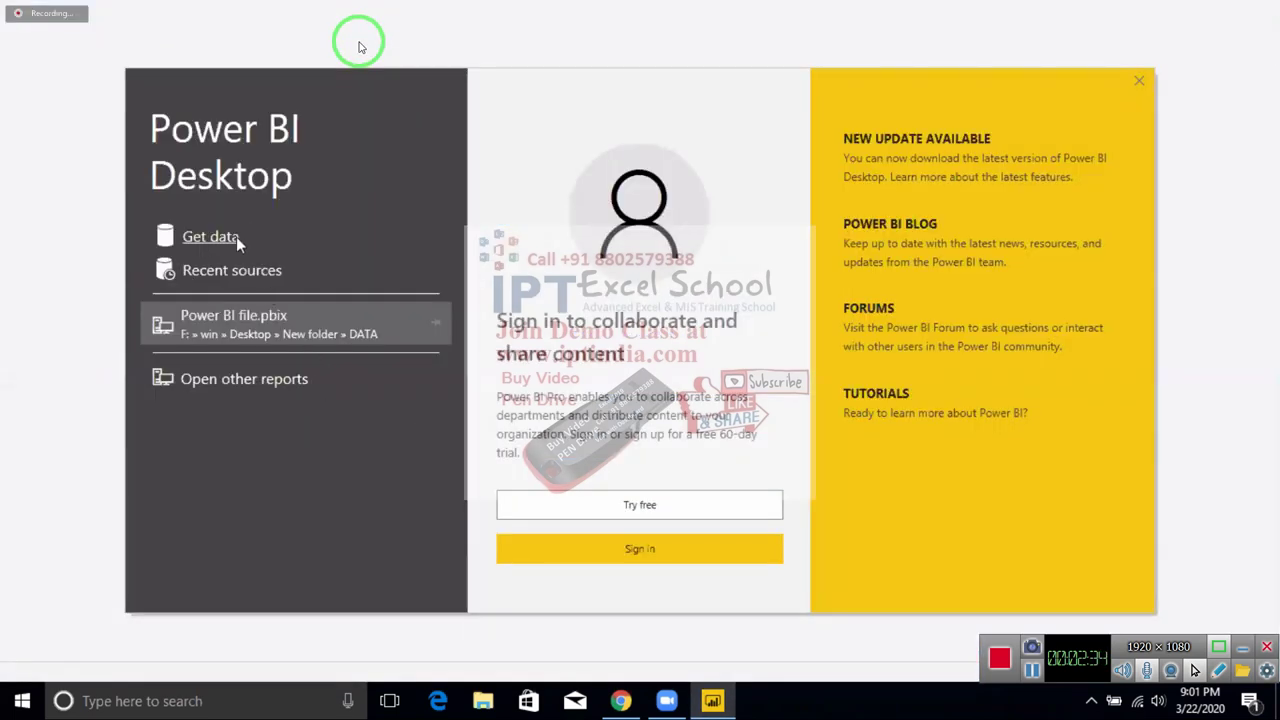
# Step: Dismiss the start screen and connect to a Text/CSV source, reaching the DATA folder browser
pyautogui.click(236, 237)
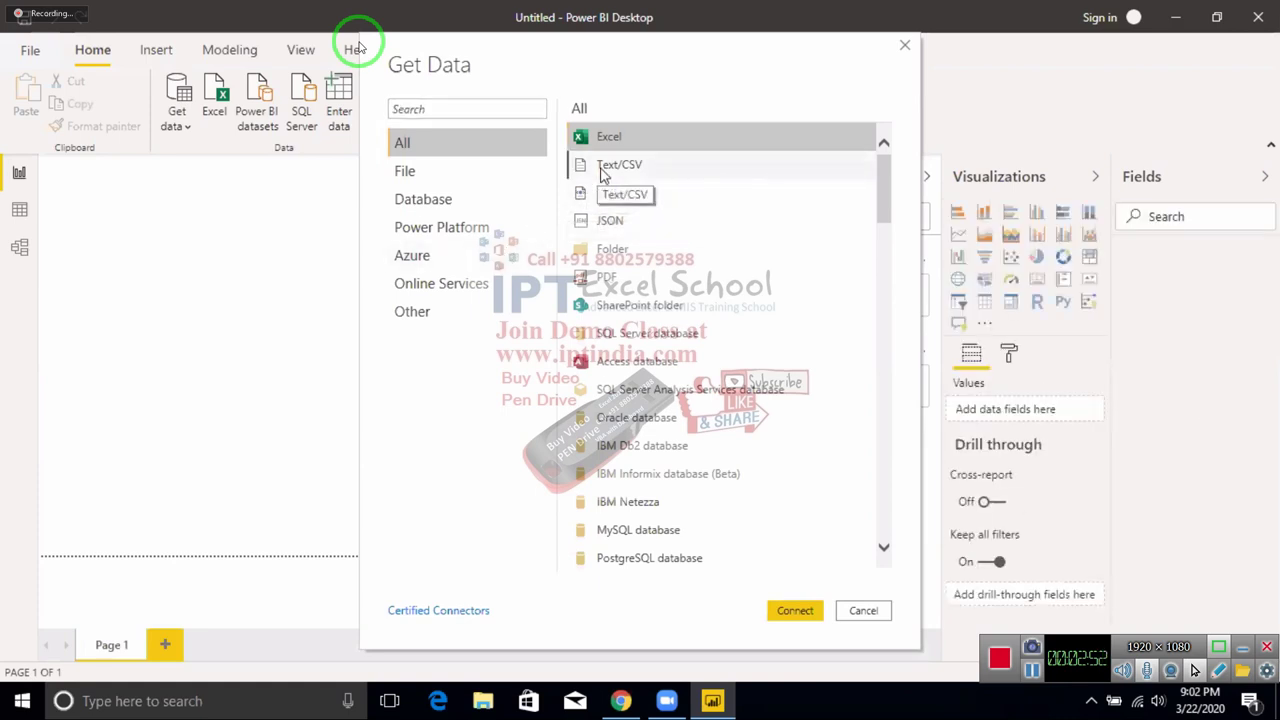
pyautogui.click(604, 176)
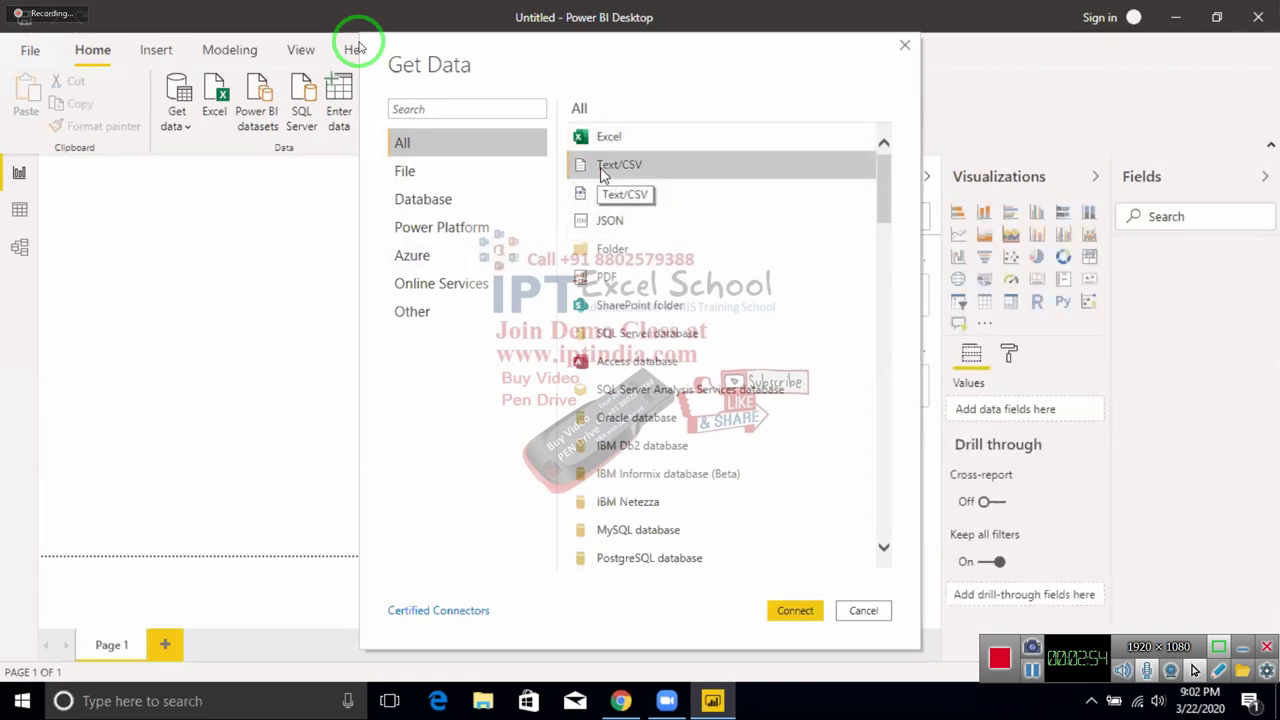
pyautogui.click(785, 615)
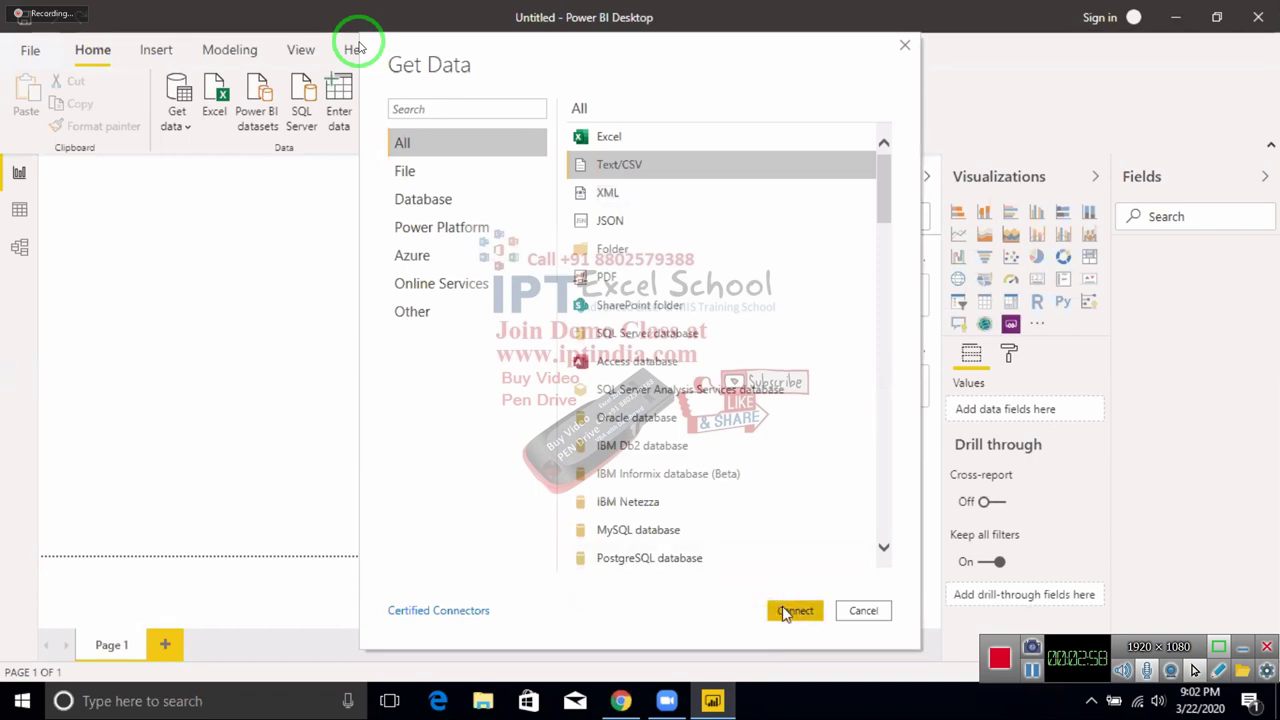
pyautogui.click(785, 613)
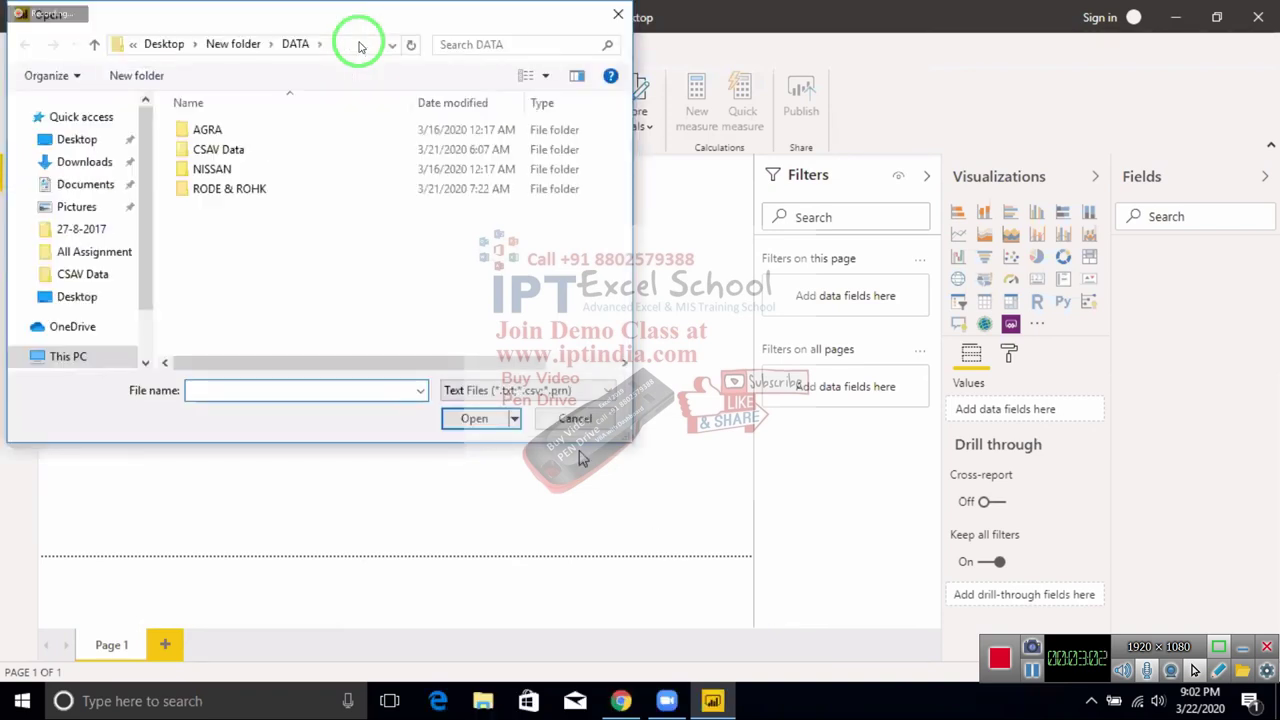
# Step: Open CSAV.txt from the CSAV Data folder, previewing @-separated rows in Column1
pyautogui.doubleClick(226, 152)
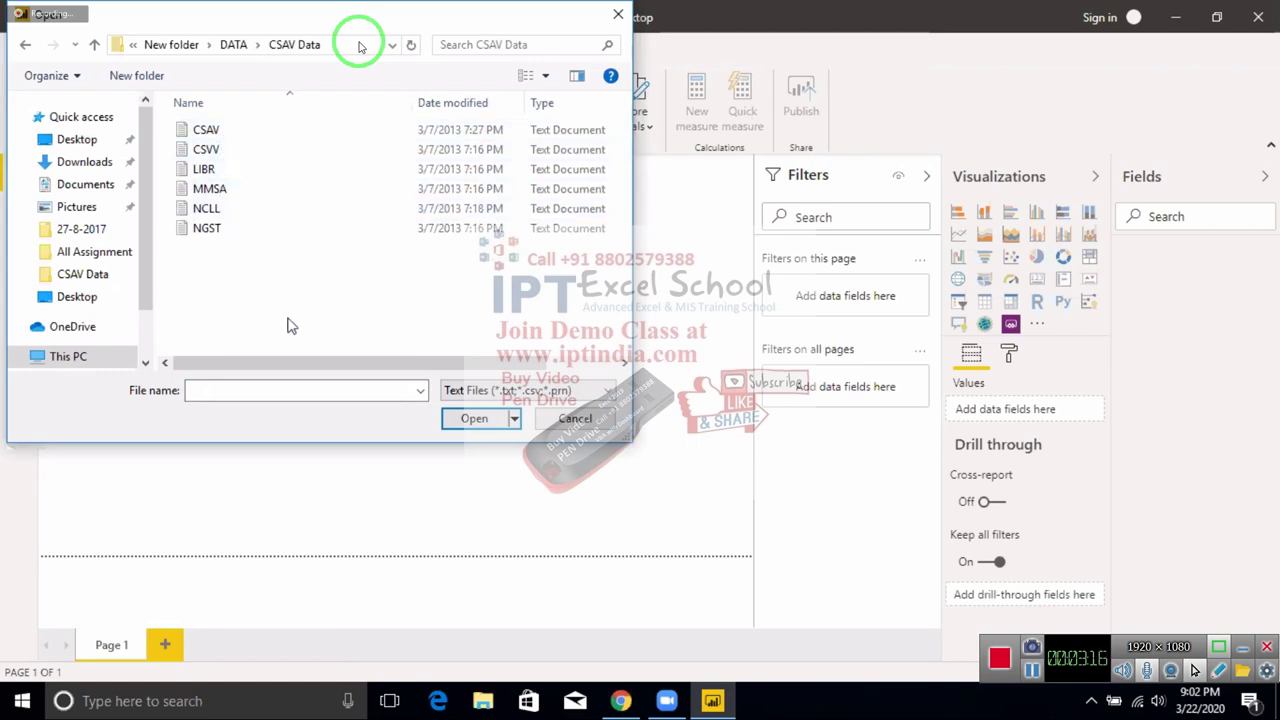
pyautogui.click(97, 48)
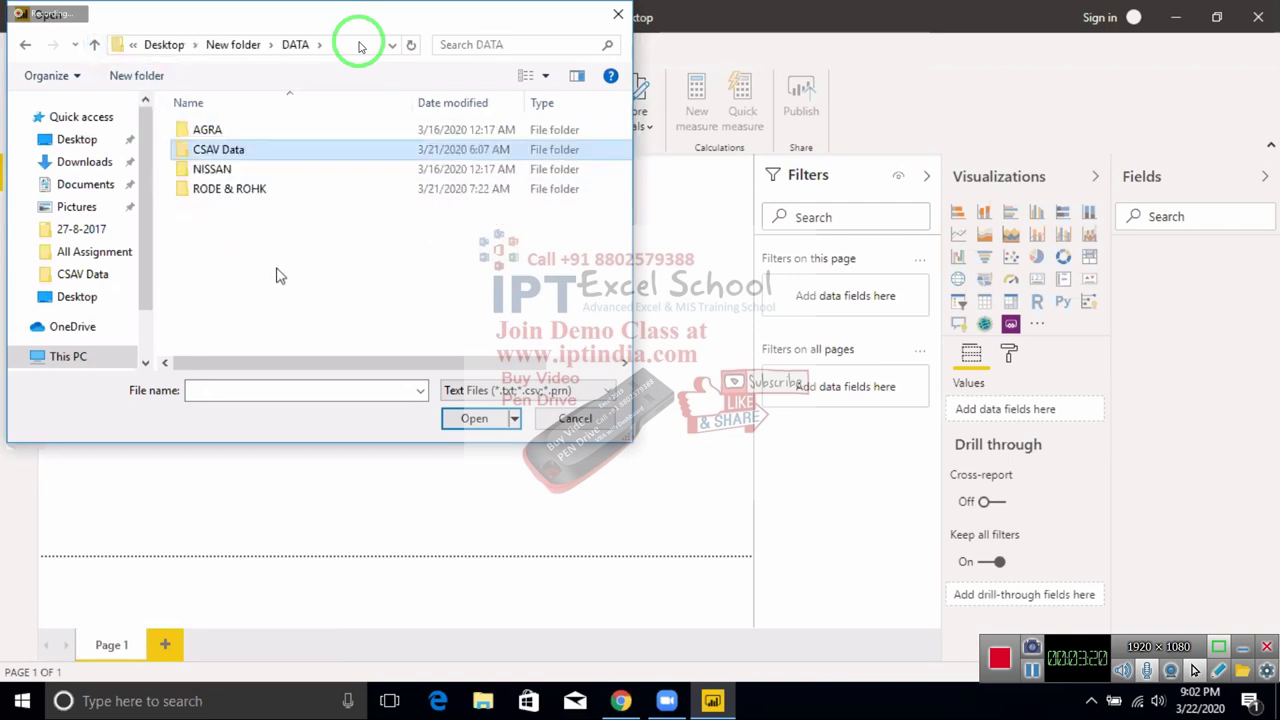
pyautogui.click(463, 420)
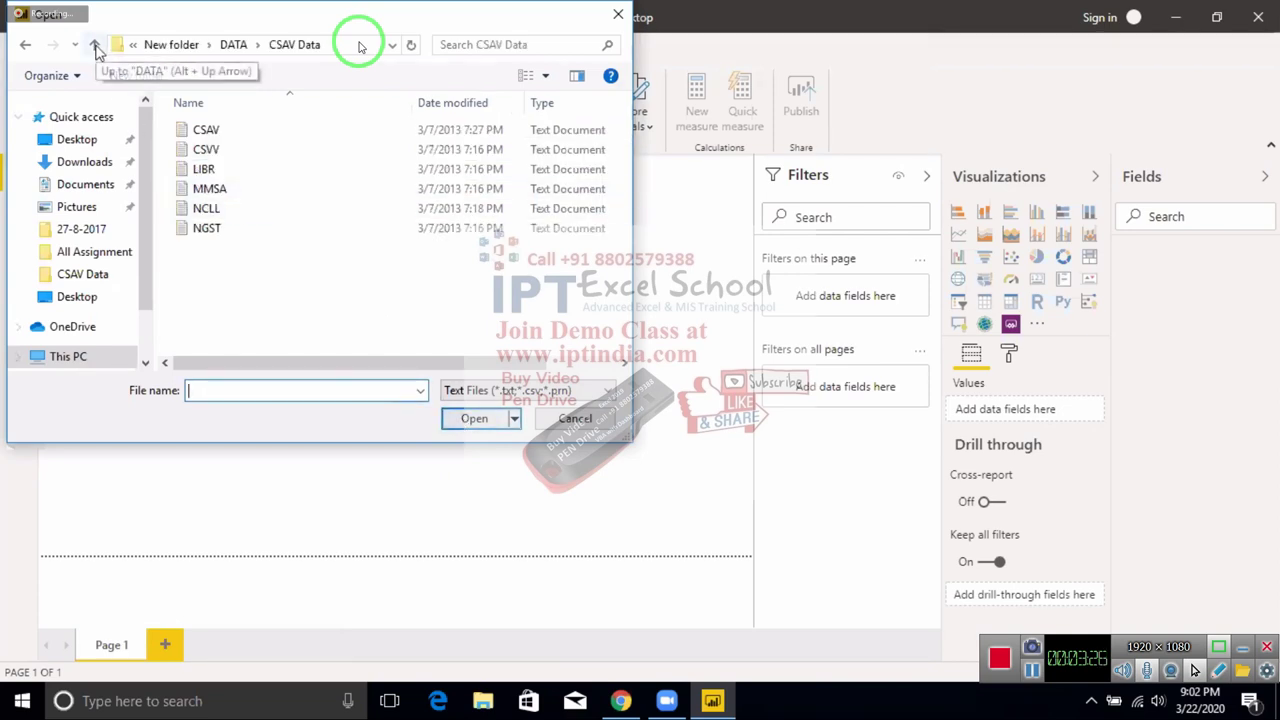
pyautogui.click(190, 131)
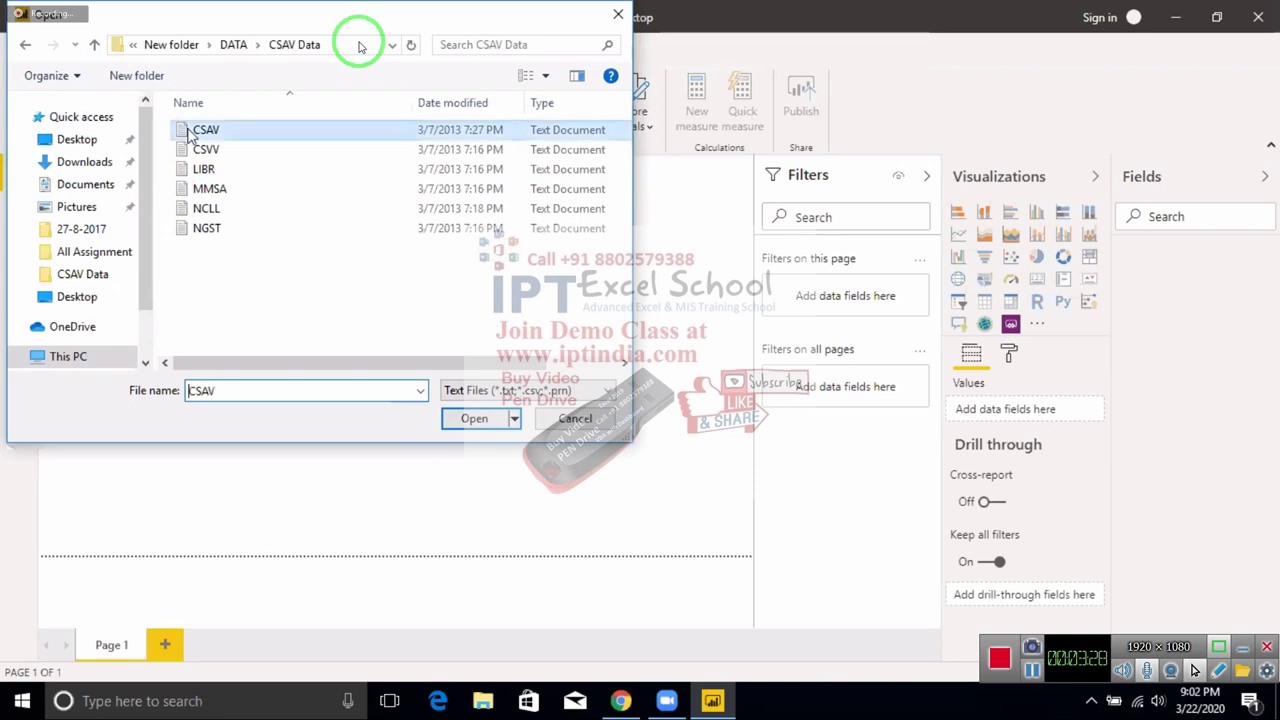
pyautogui.click(457, 424)
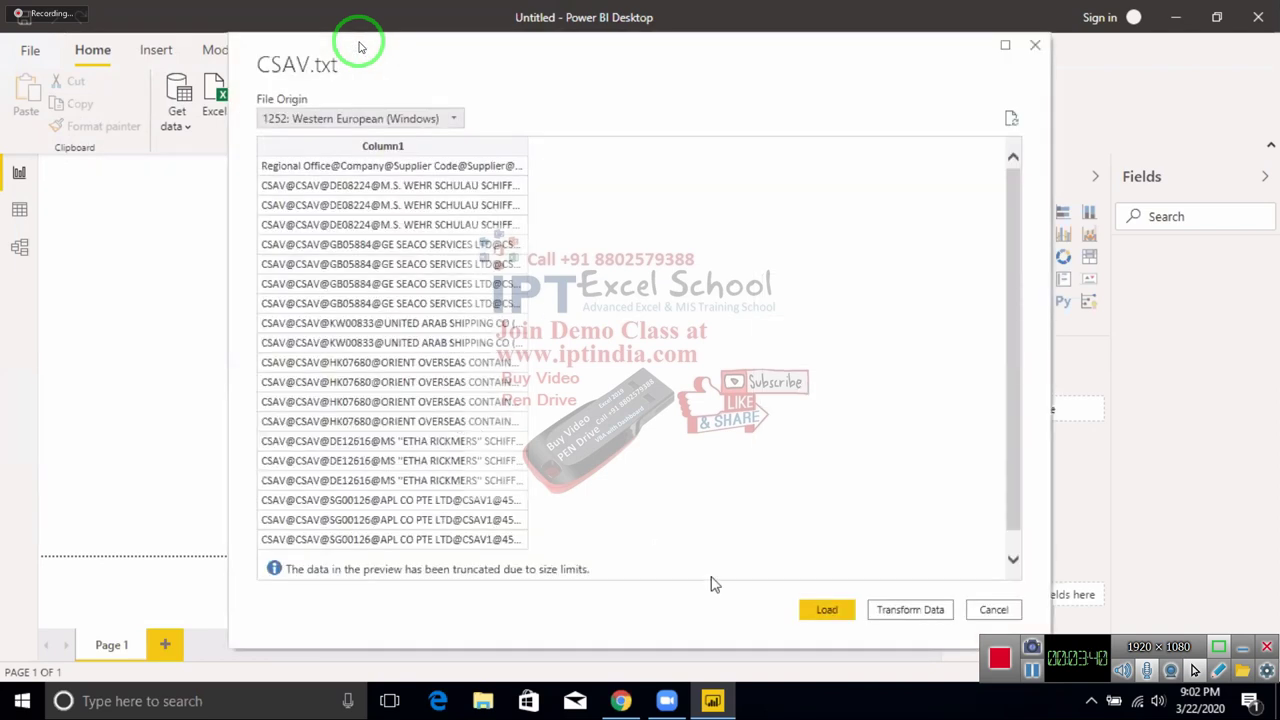
# Step: Load CSAV's 98,499 rows into the report and dismiss the pending-changes banner
pyautogui.click(822, 612)
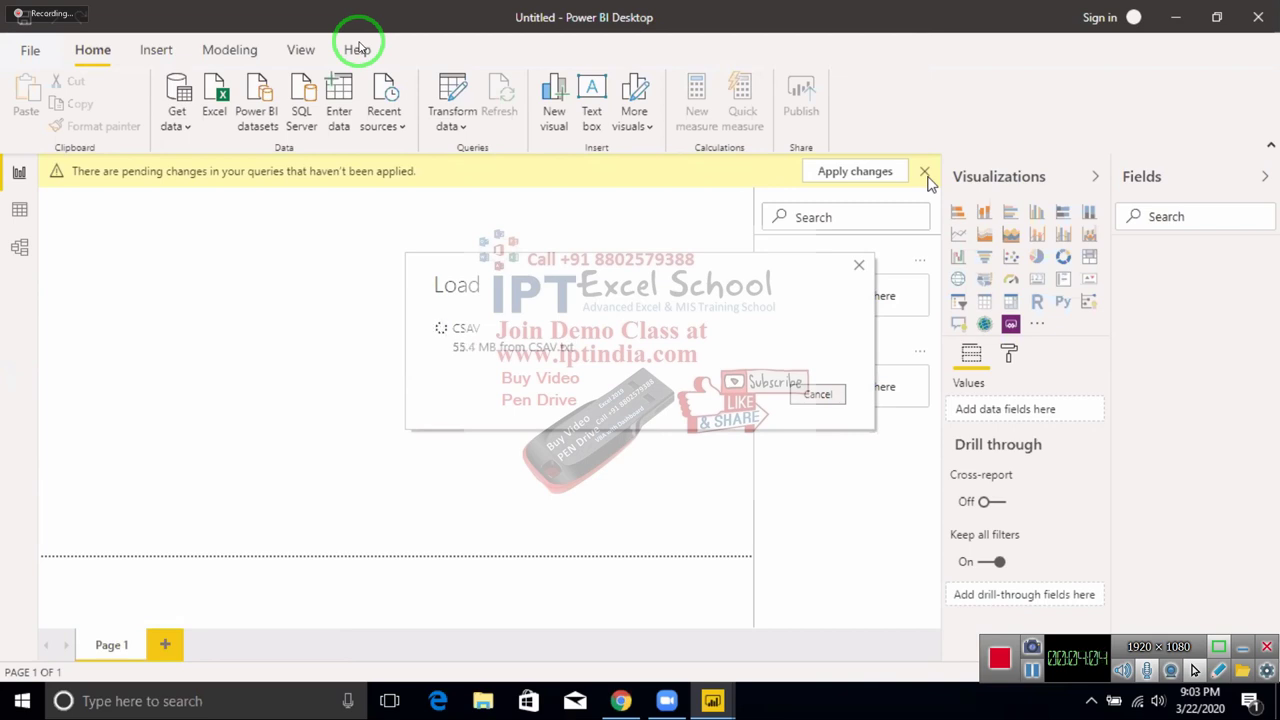
pyautogui.click(925, 173)
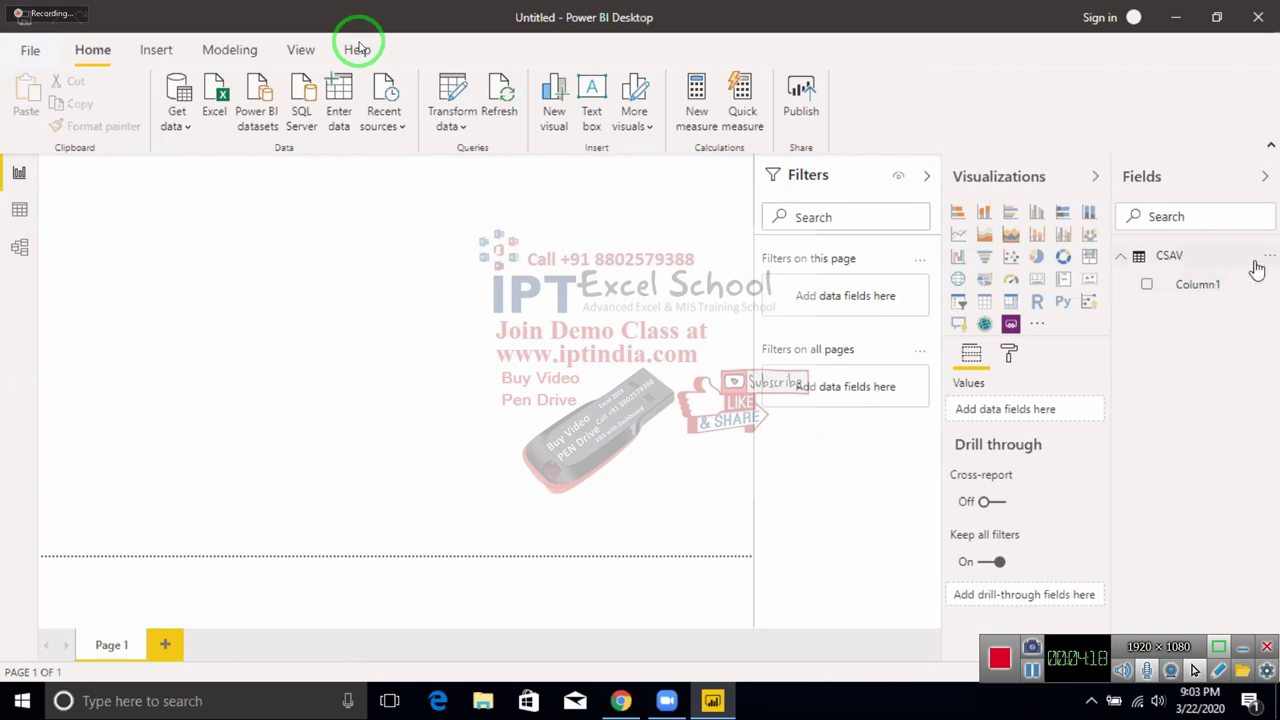
pyautogui.click(1264, 259)
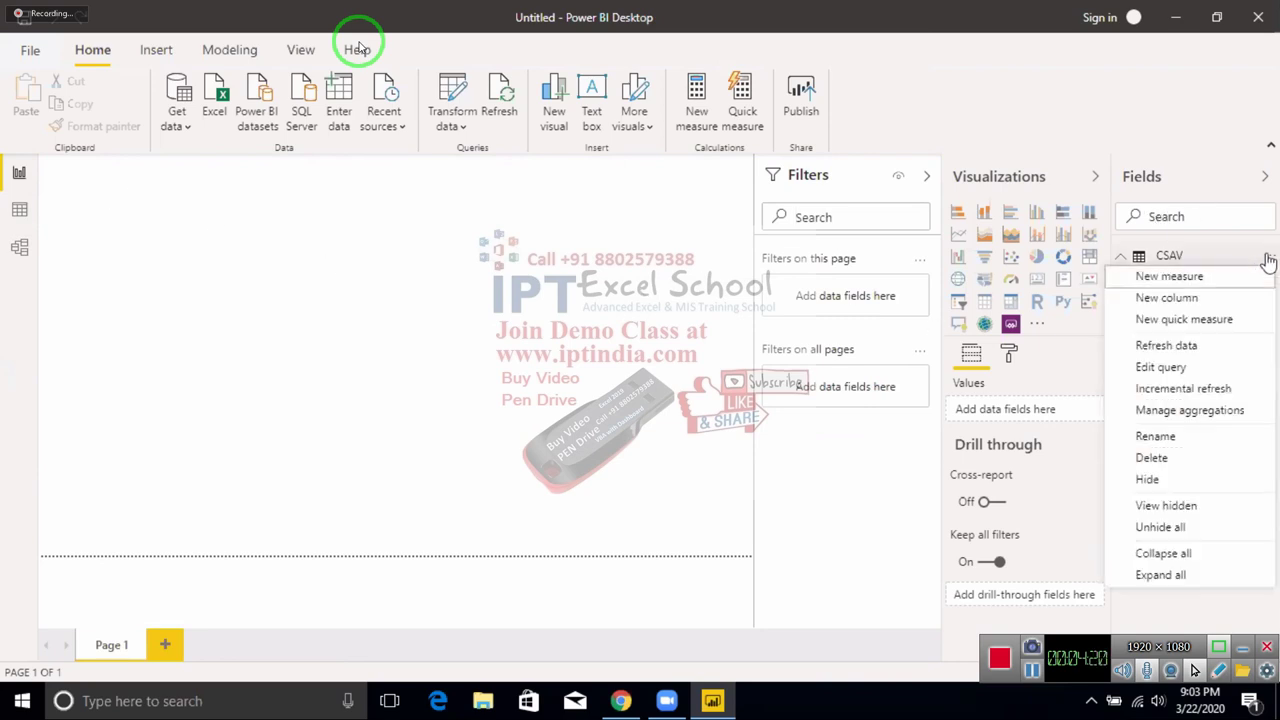
pyautogui.click(1168, 455)
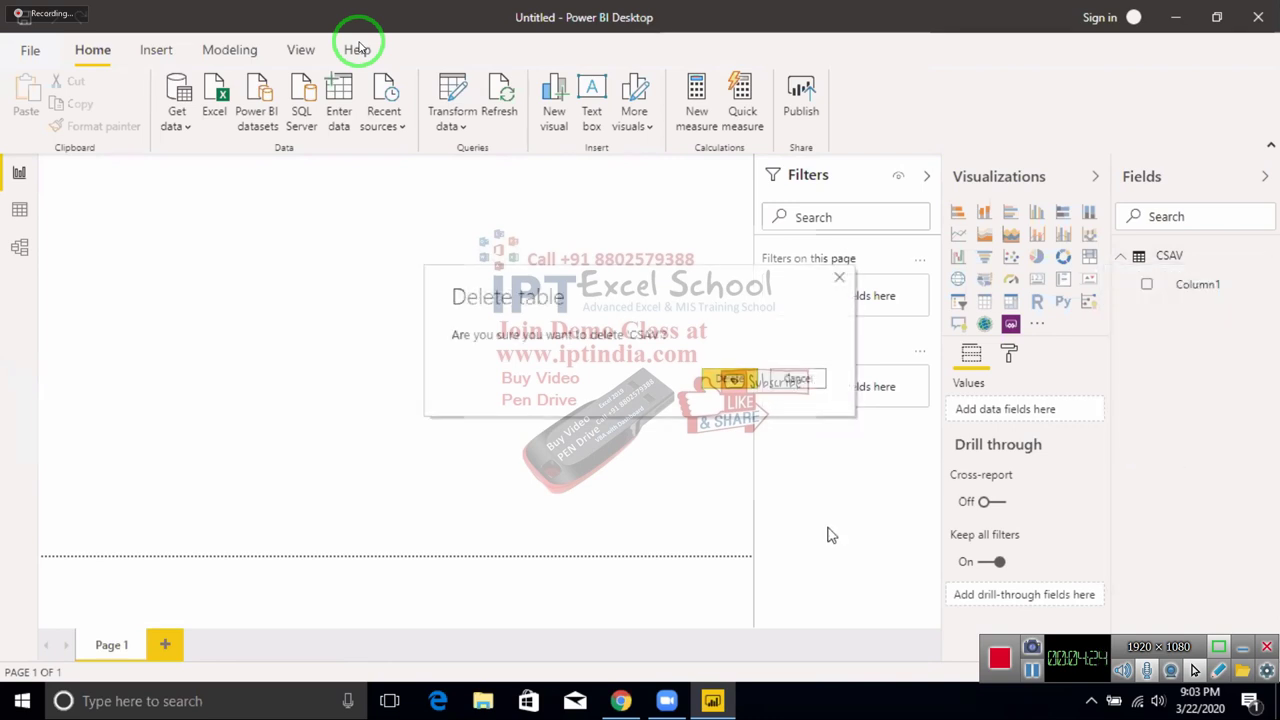
pyautogui.click(745, 376)
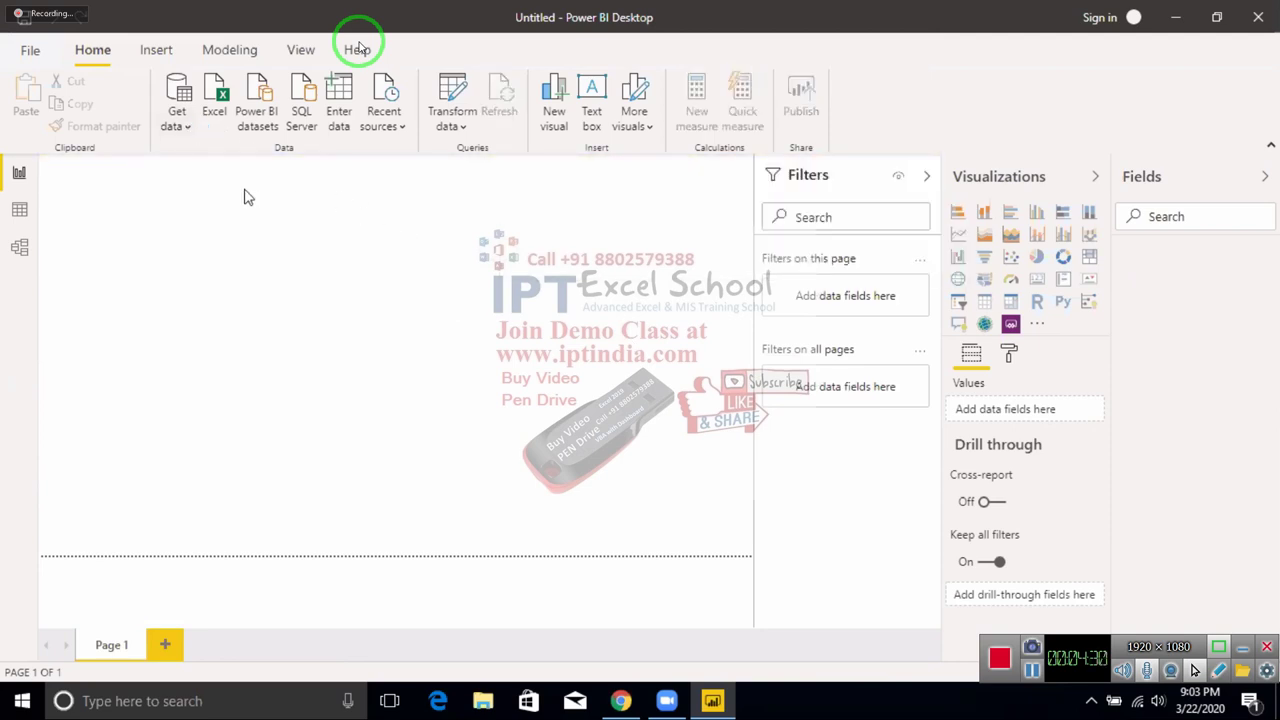
# Step: Import CSAV.txt again via Get data > Text/CSV from the CSAV Data folder
pyautogui.click(186, 125)
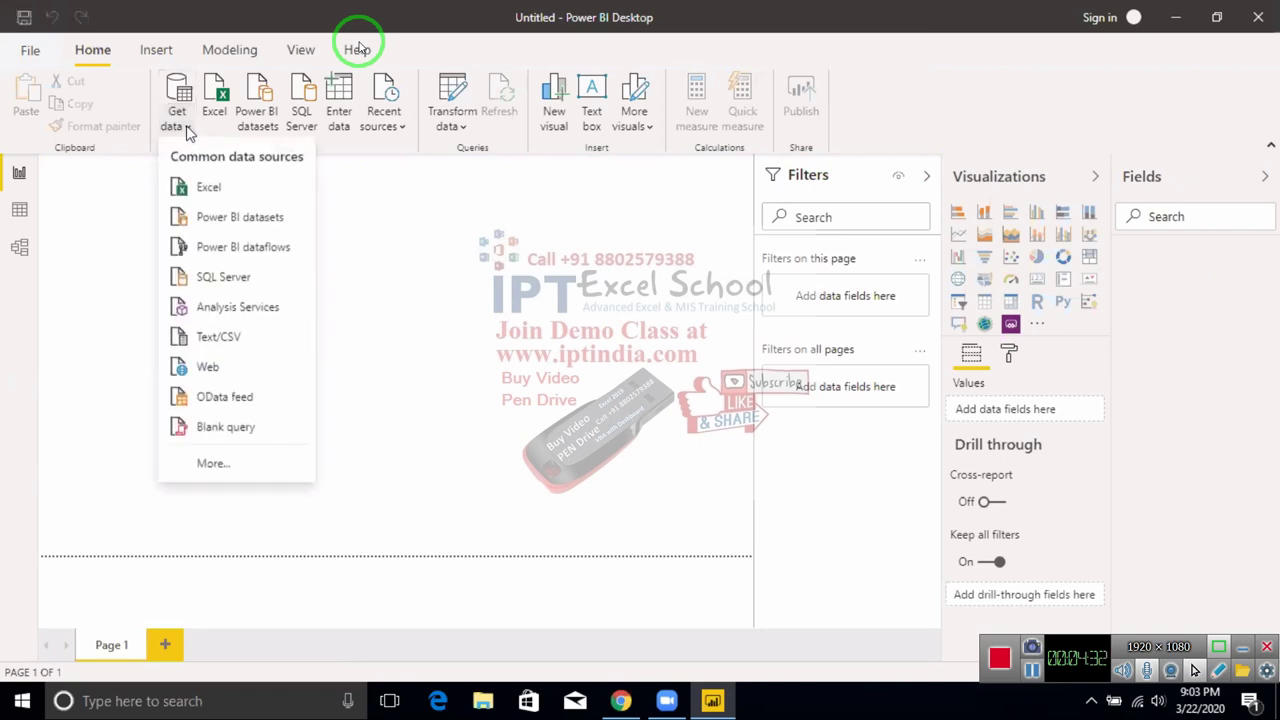
pyautogui.click(222, 340)
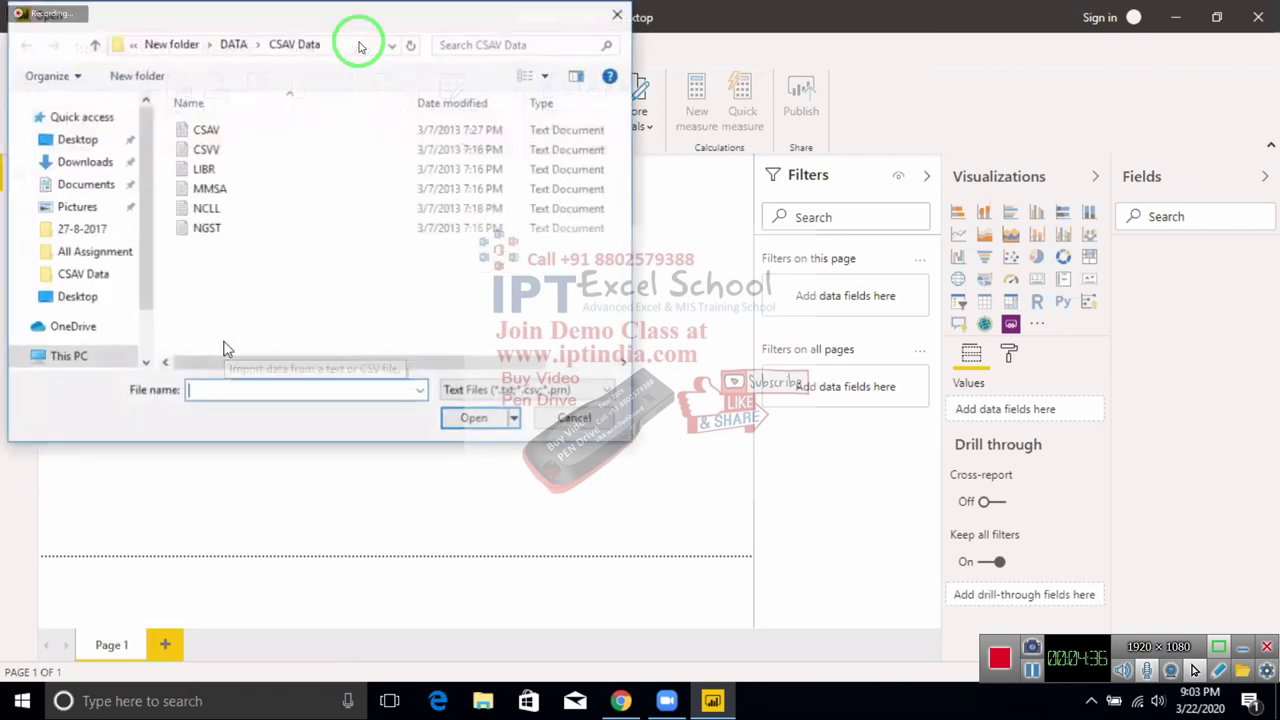
pyautogui.click(206, 130)
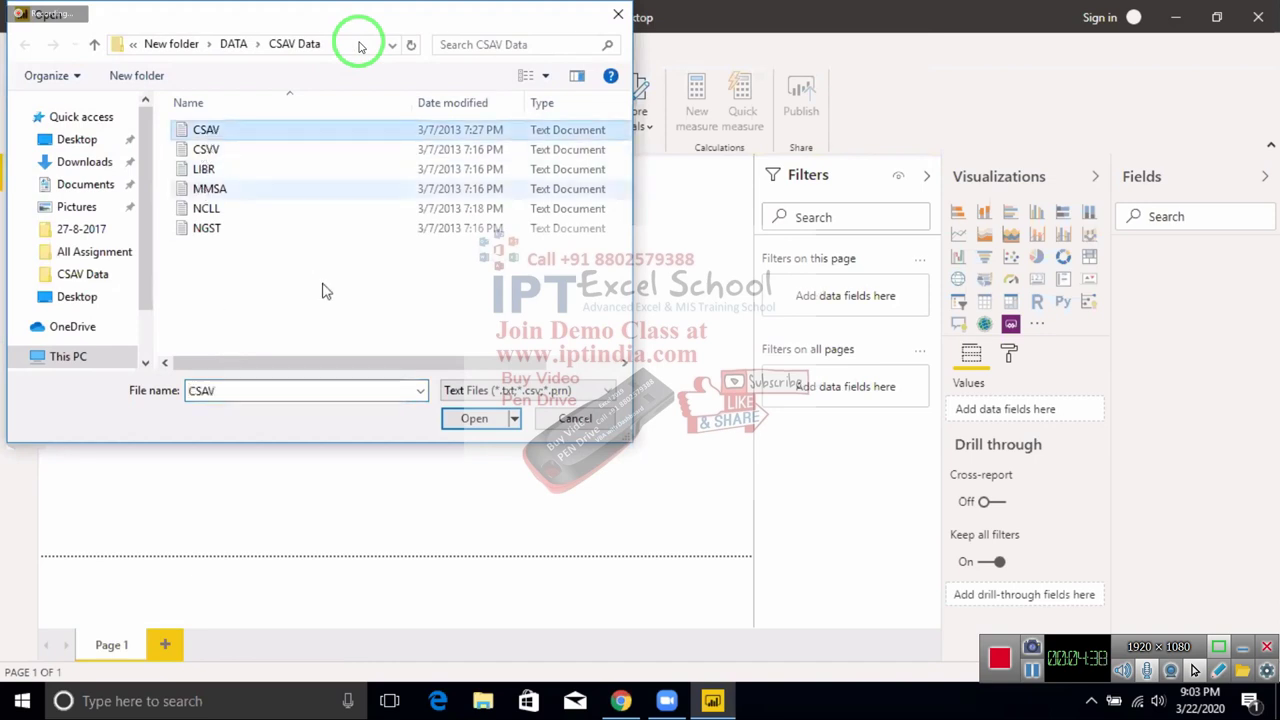
pyautogui.click(476, 420)
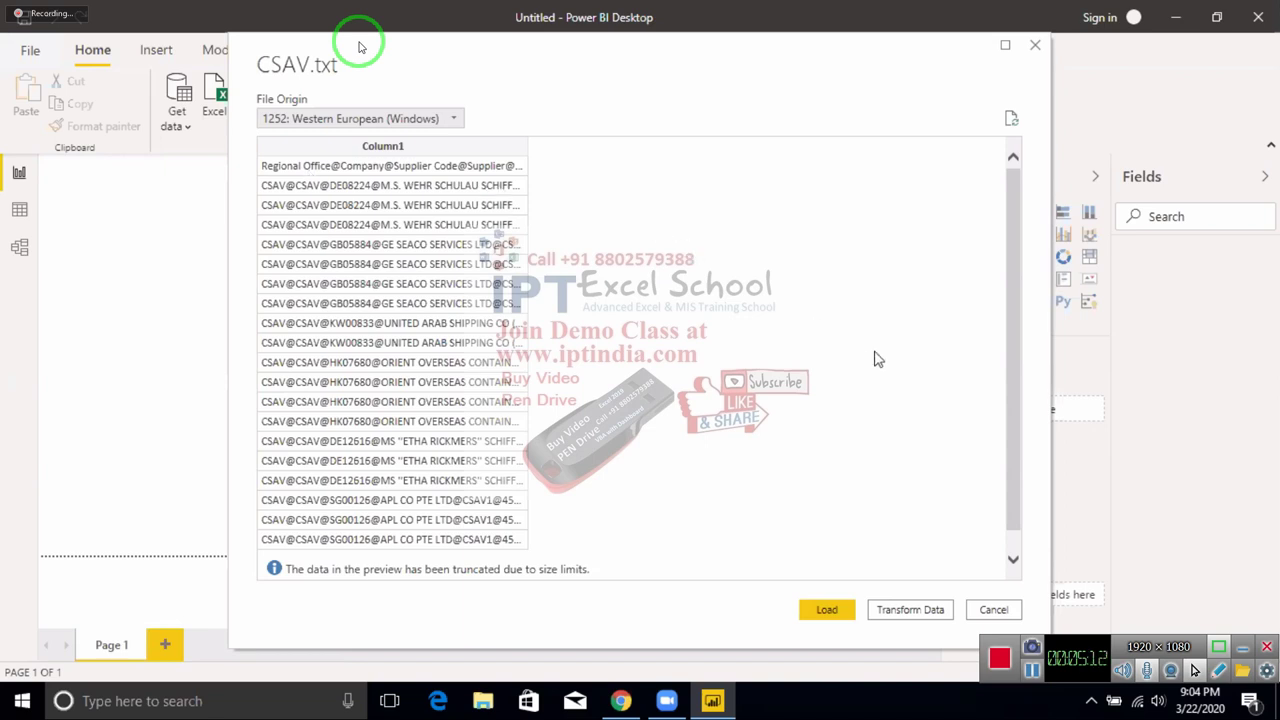
# Step: Load the previewed CSAV data into the report as a single-Column1 table
pyautogui.moveTo(1008, 407)
pyautogui.mouseDown()
pyautogui.moveTo(1009, 438)
pyautogui.moveTo(1011, 367)
pyautogui.mouseUp()
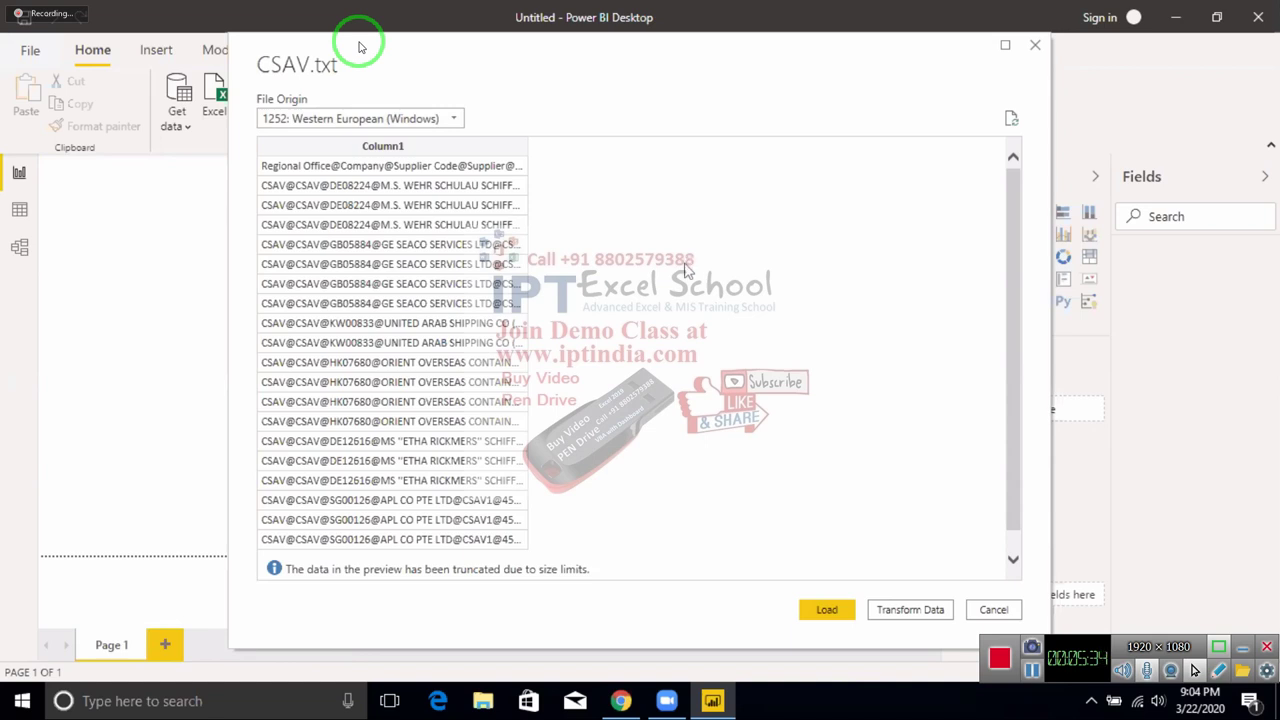
pyautogui.click(819, 617)
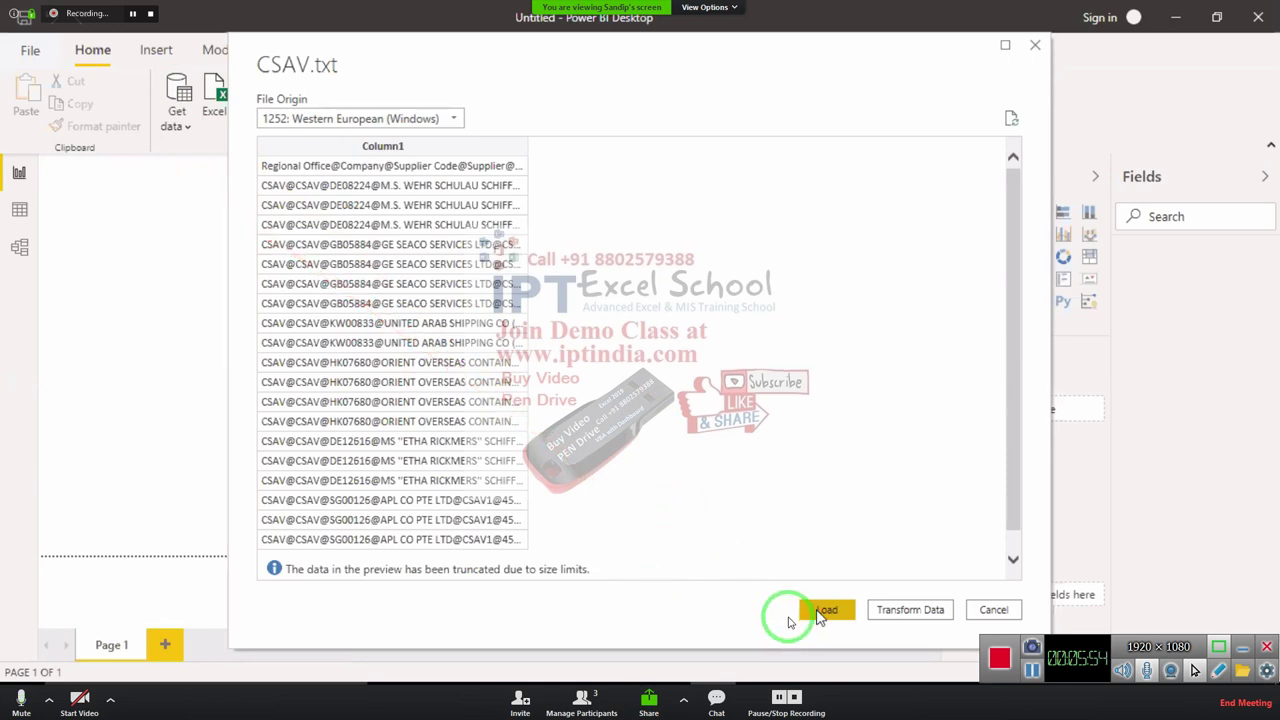
pyautogui.click(825, 610)
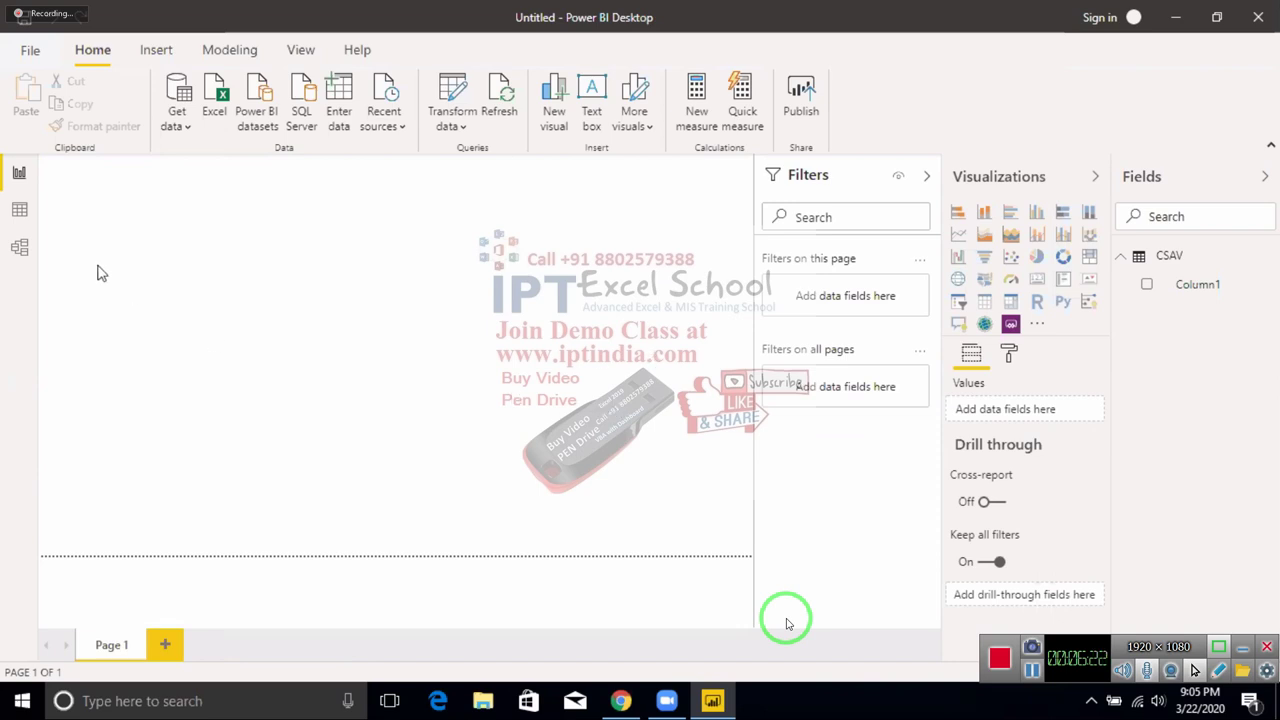
# Step: Show the CSAV table's 98,499 rows of @-separated text in Data view and scroll through them
pyautogui.click(20, 212)
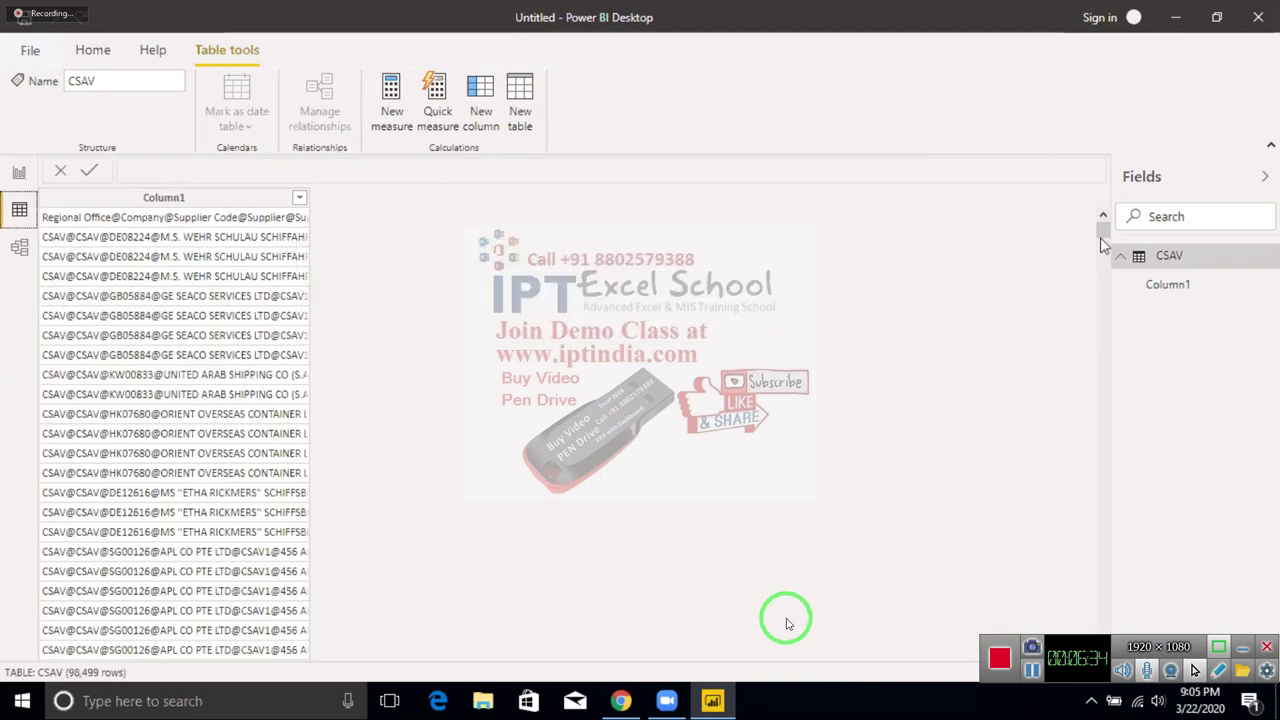
pyautogui.moveTo(1100, 234); pyautogui.dragTo(1100, 318)
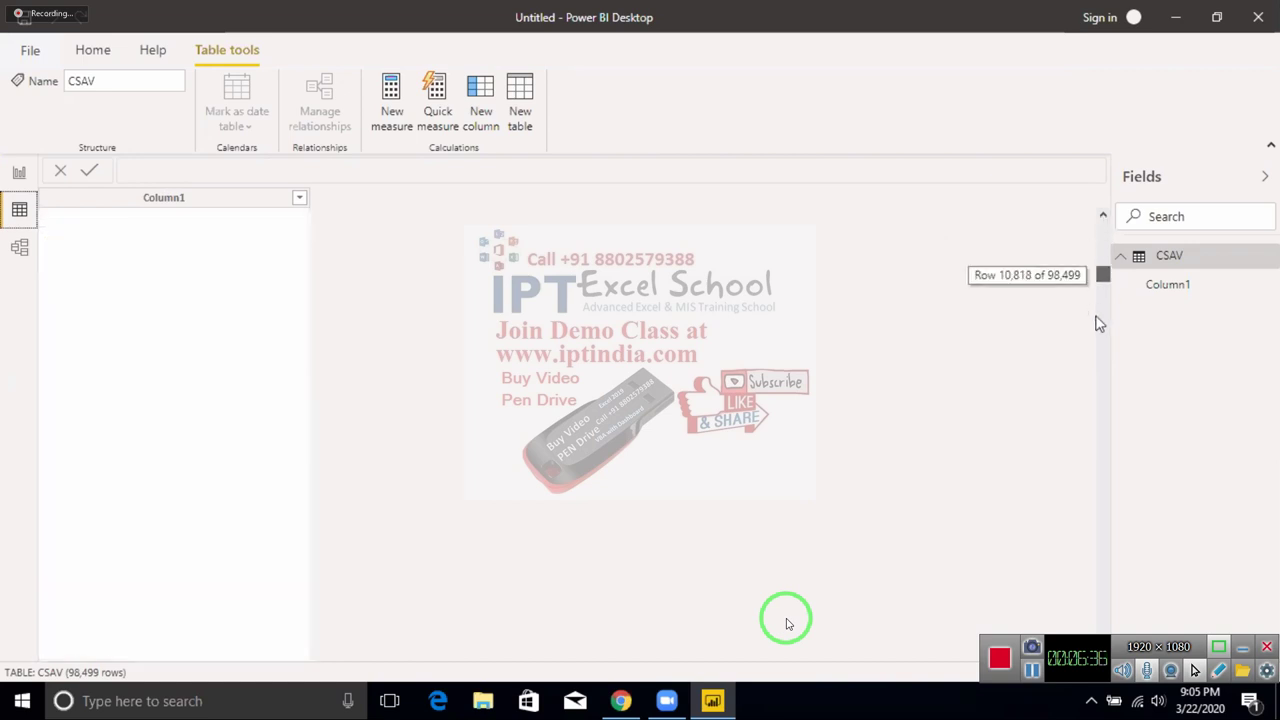
pyautogui.click(1100, 323)
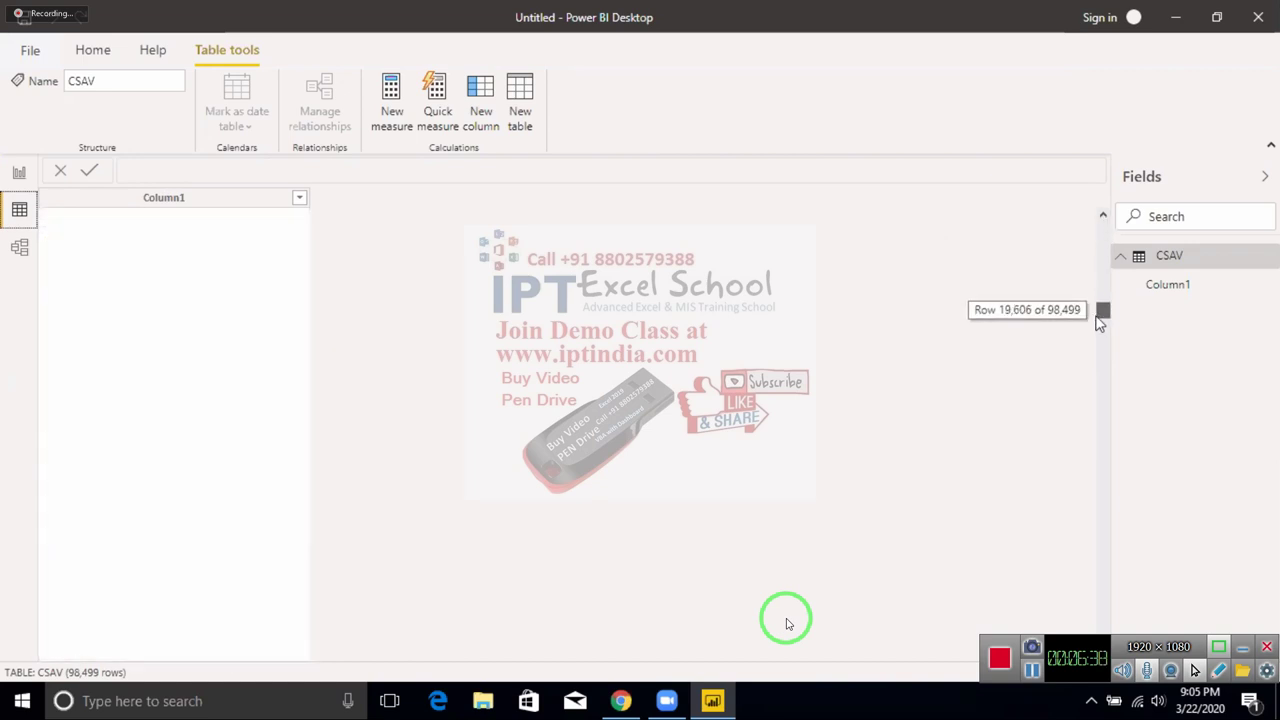
pyautogui.moveTo(1100, 340)
pyautogui.mouseDown()
pyautogui.moveTo(1100, 540)
pyautogui.moveTo(1103, 470)
pyautogui.mouseUp()
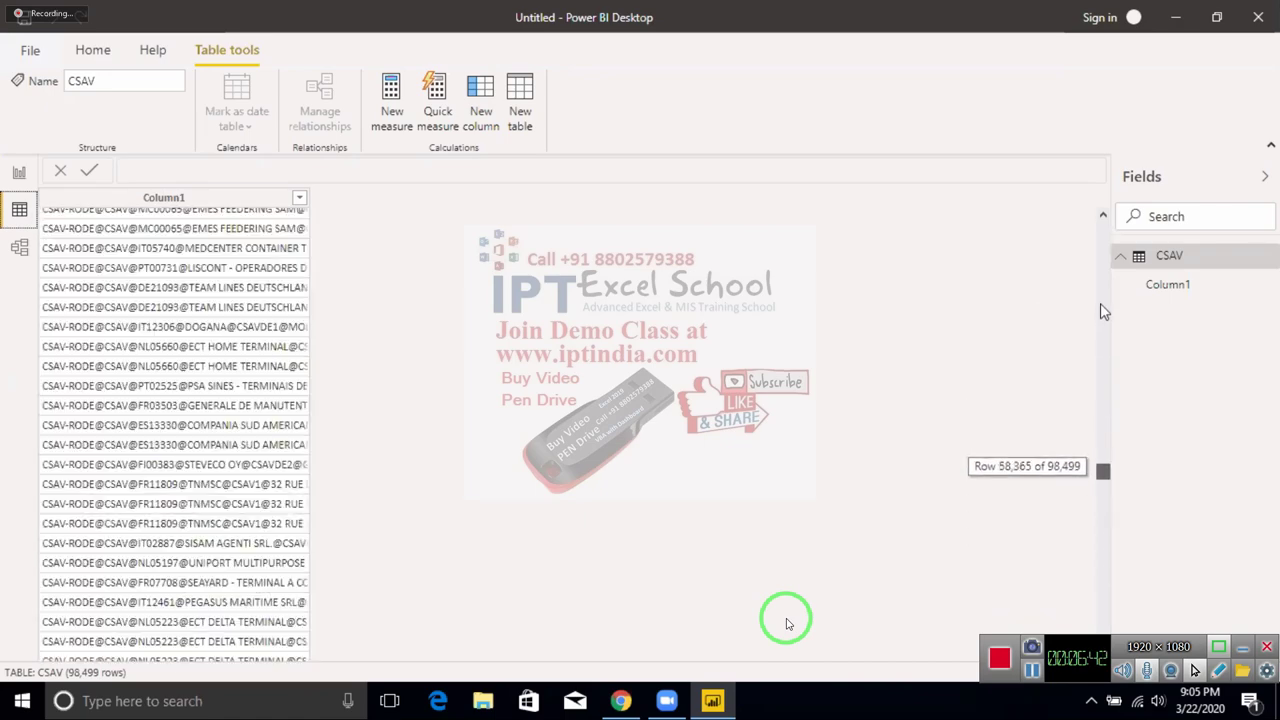
pyautogui.moveTo(1101, 312); pyautogui.dragTo(1104, 233)
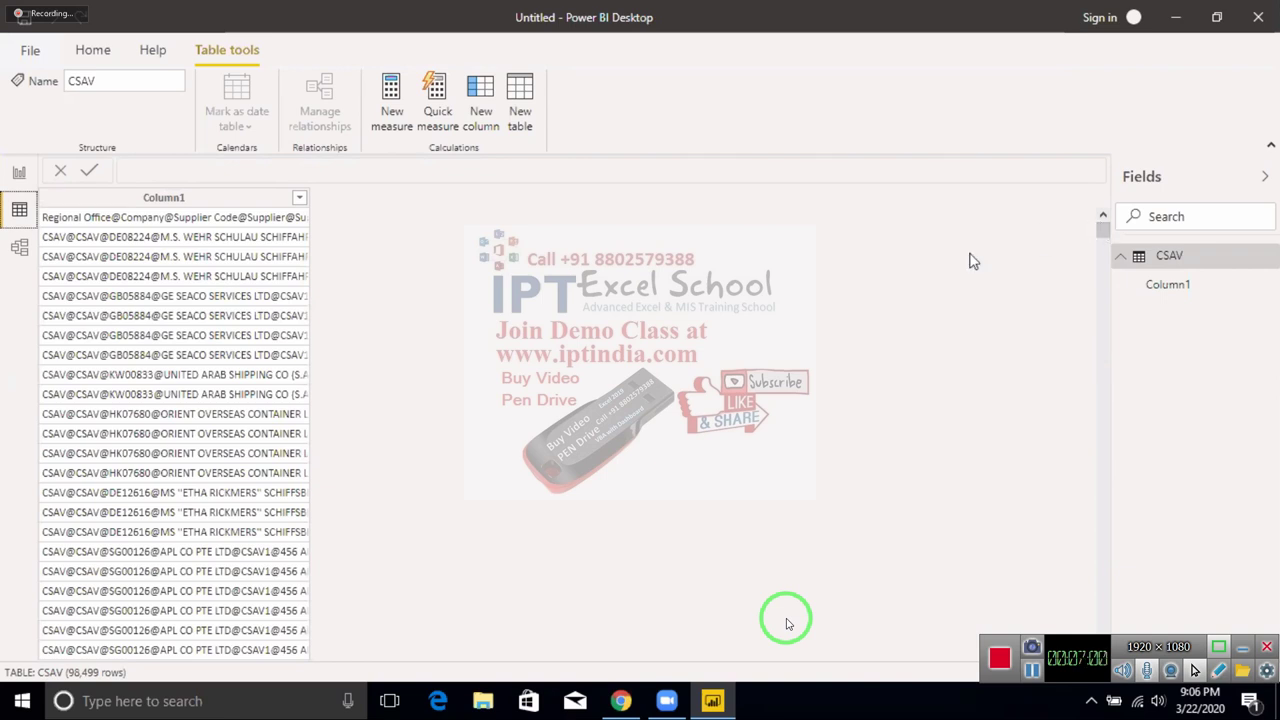
# Step: Unmute all meeting participants from Zoom's Participants list
pyautogui.click(97, 58)
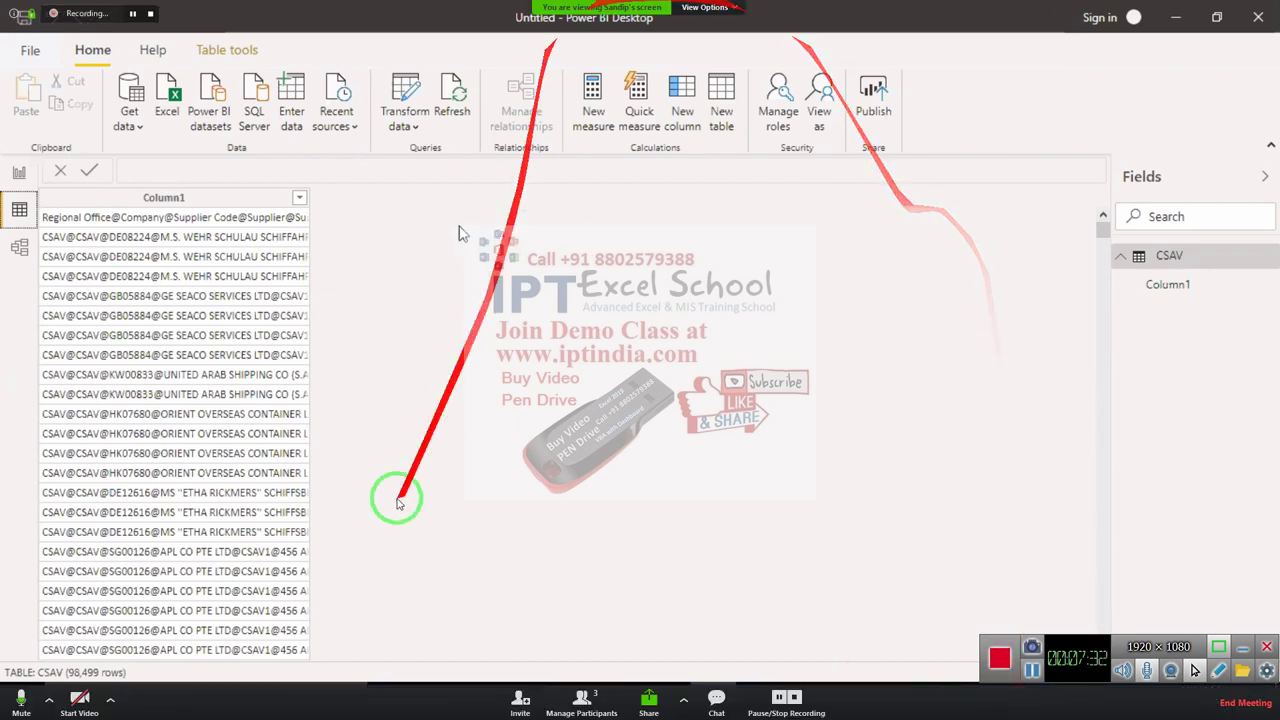
pyautogui.click(566, 706)
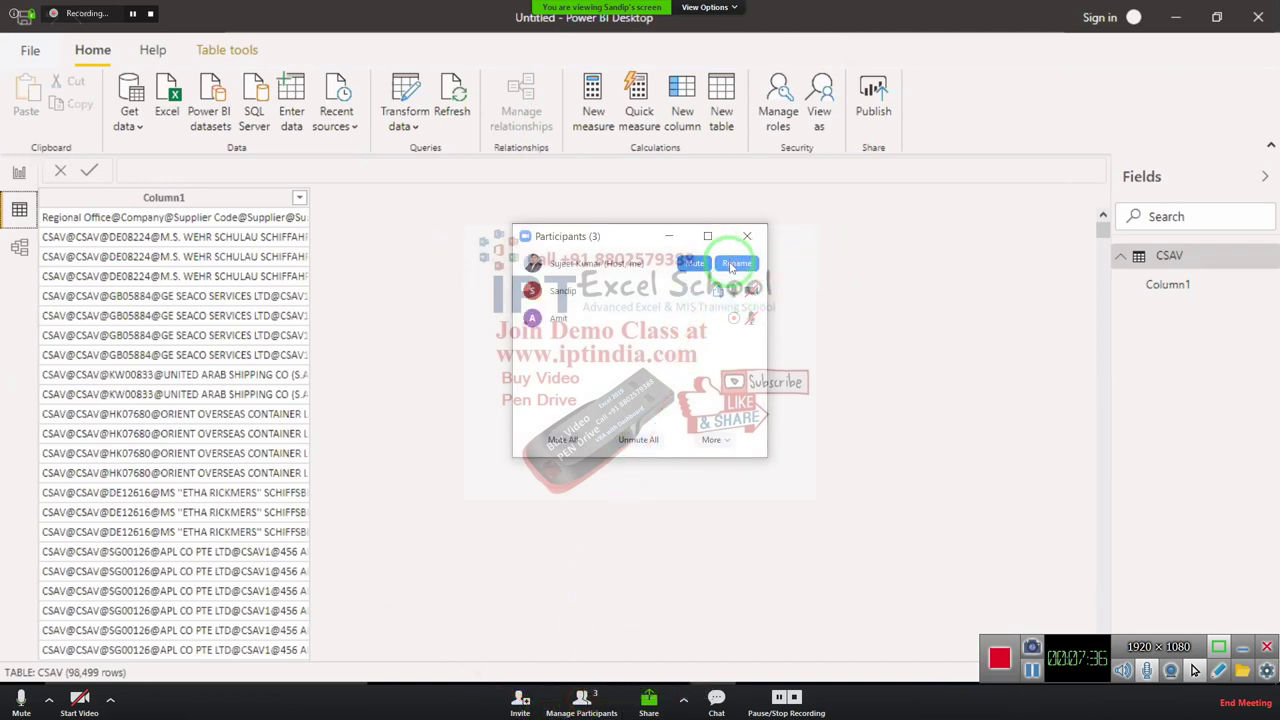
pyautogui.click(640, 441)
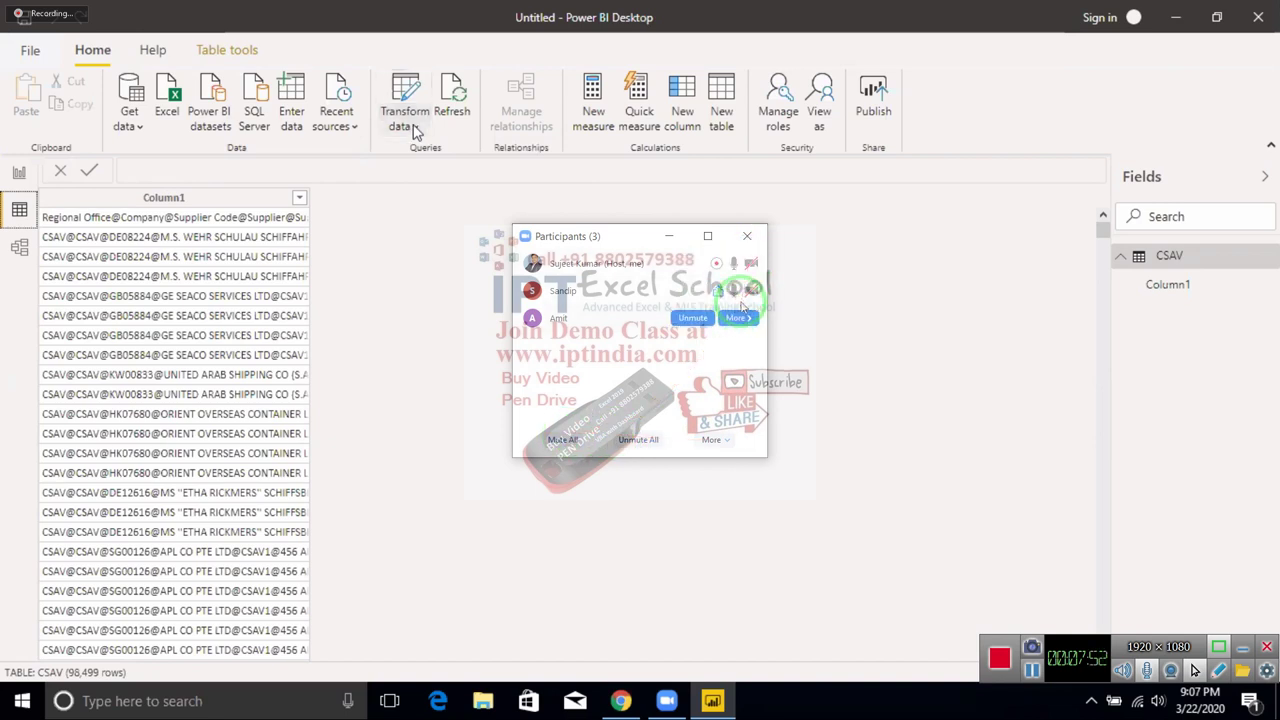
# Step: Stop the participant's screen sharing through Zoom's View Options
pyautogui.click(418, 131)
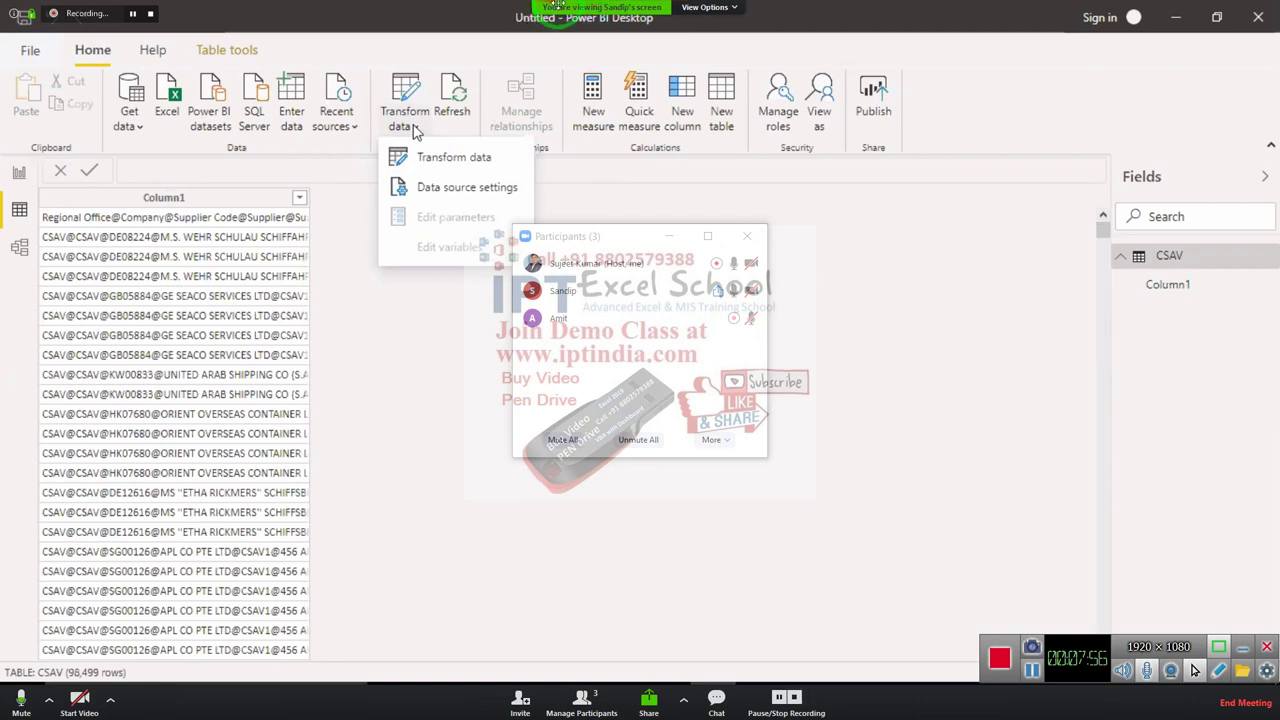
pyautogui.click(706, 7)
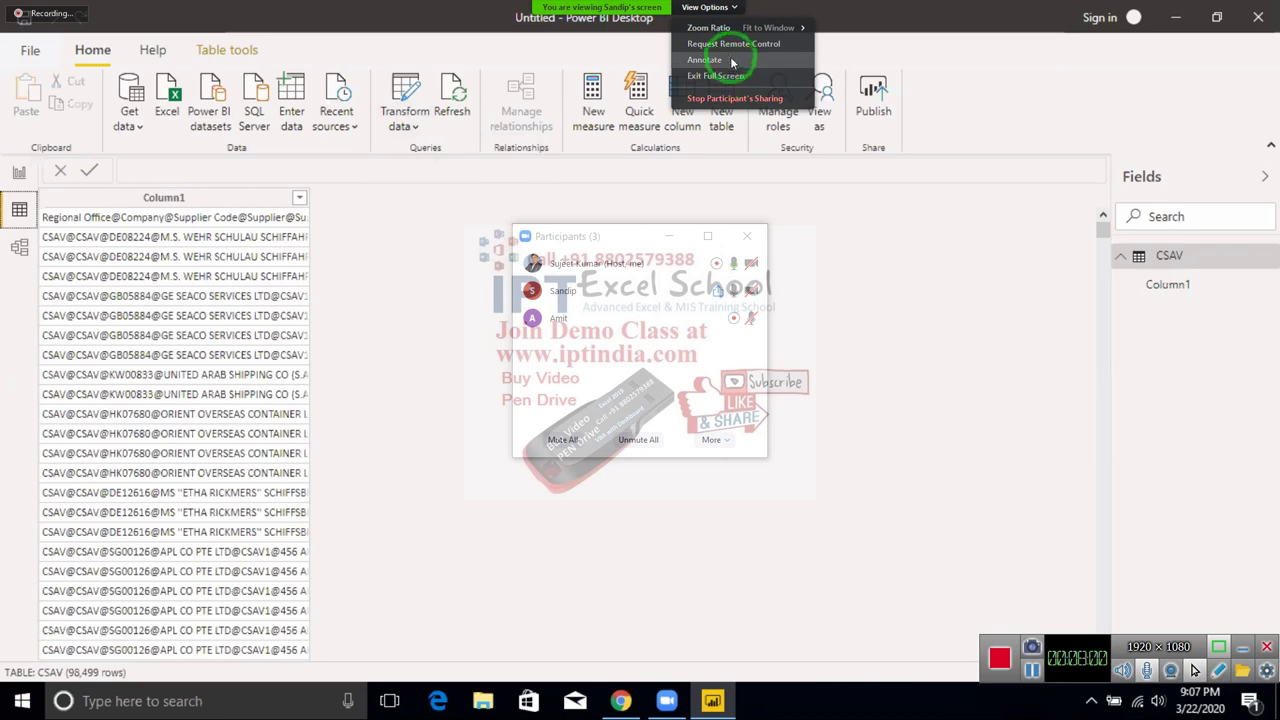
pyautogui.moveTo(728, 31)
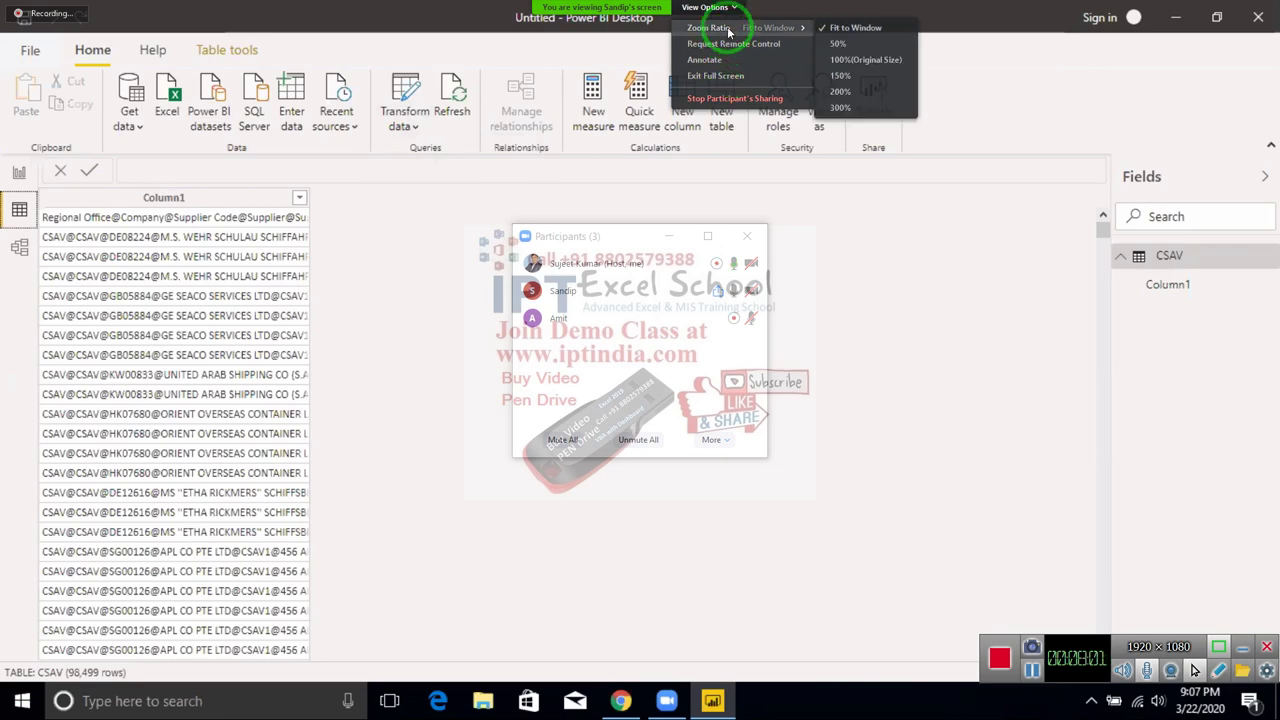
pyautogui.click(737, 97)
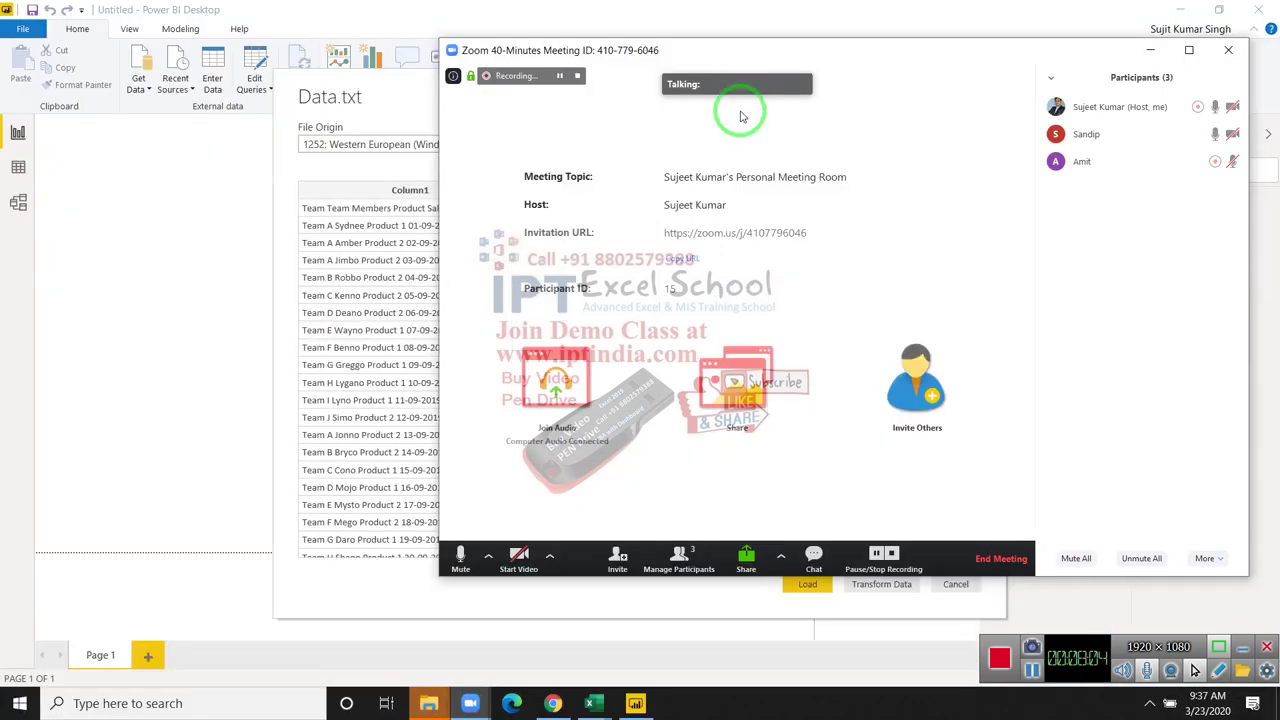
# Step: Share the whole screen in Zoom and load Data.txt as a Data table with Column1
pyautogui.click(742, 375)
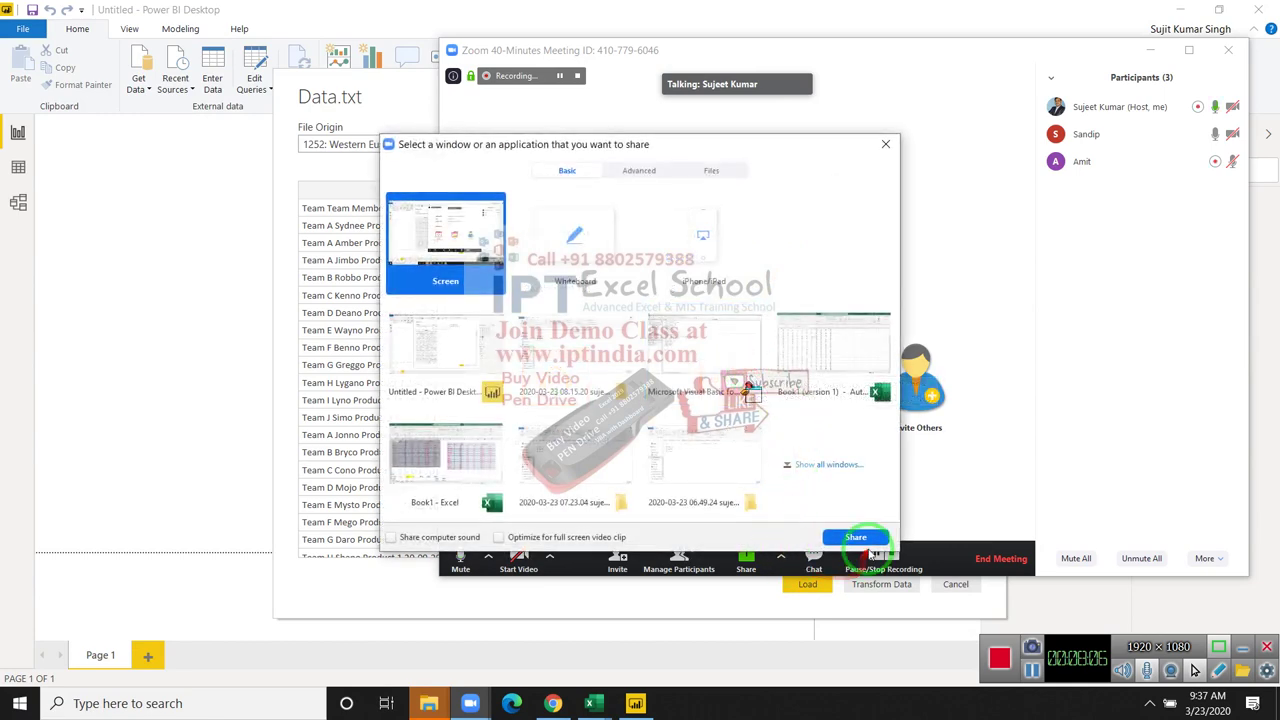
pyautogui.click(858, 539)
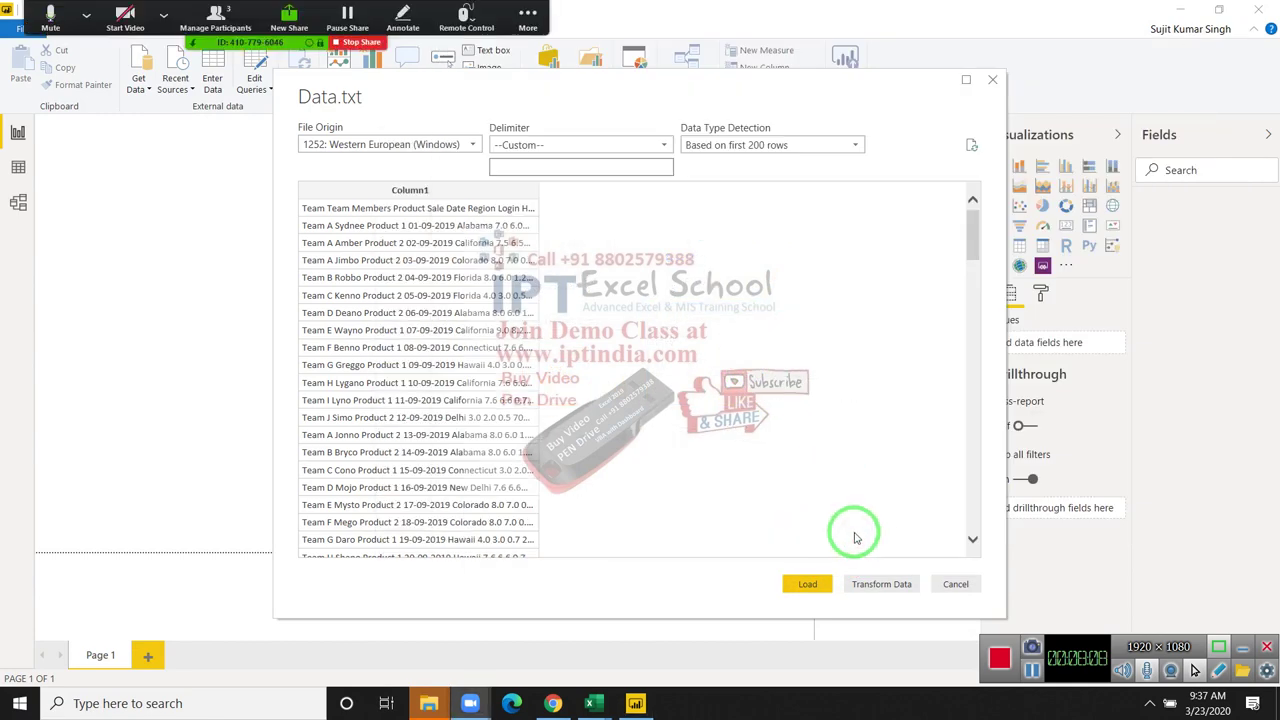
pyautogui.click(803, 585)
pyautogui.click(803, 585)
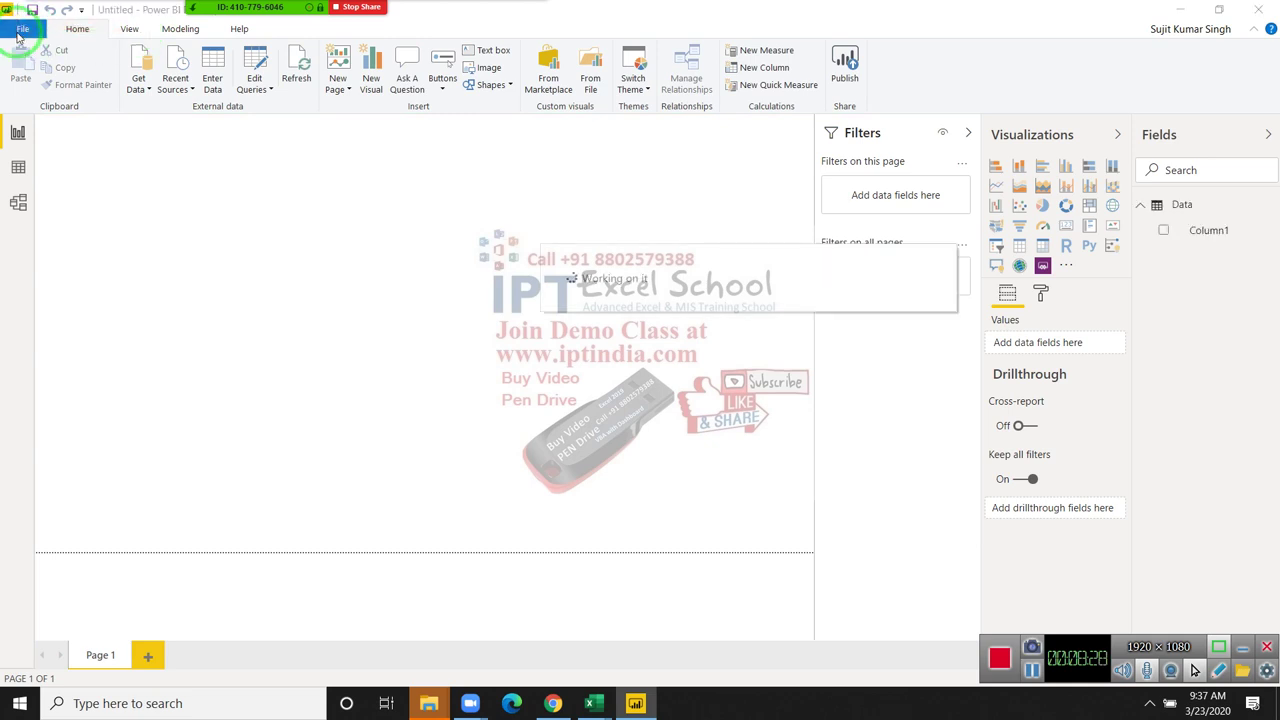
pyautogui.click(21, 30)
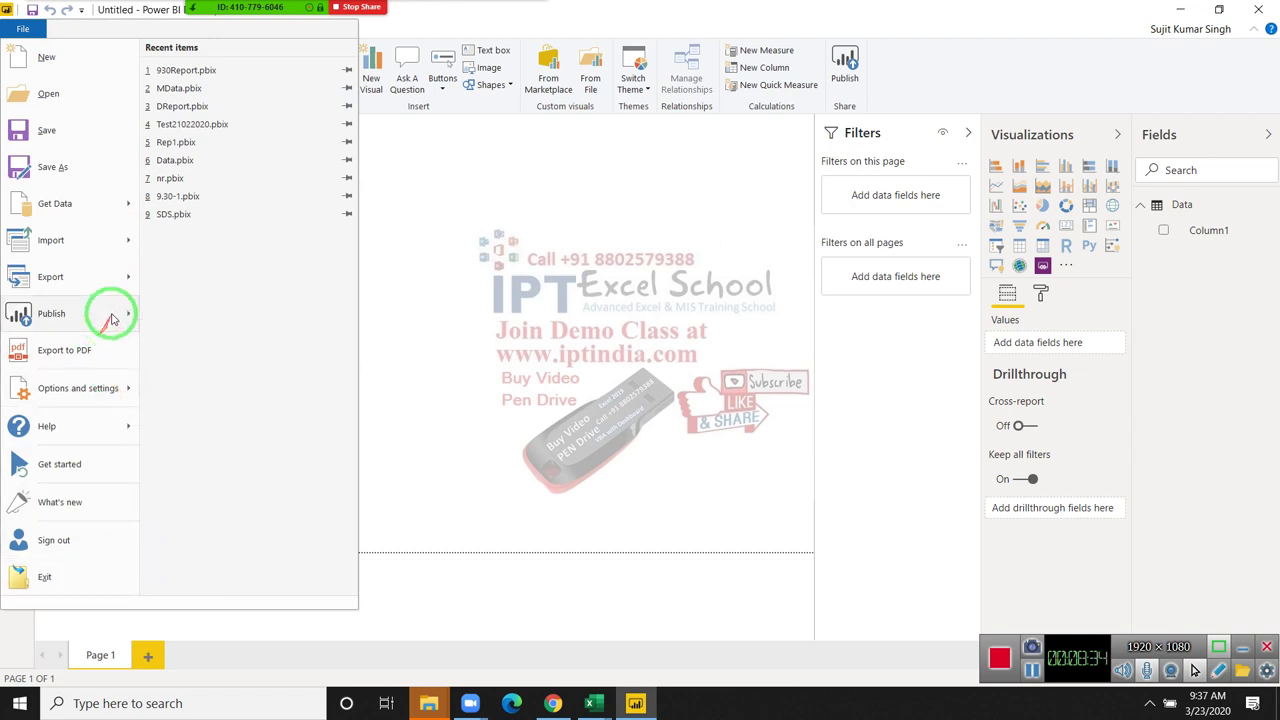
pyautogui.moveTo(125, 278)
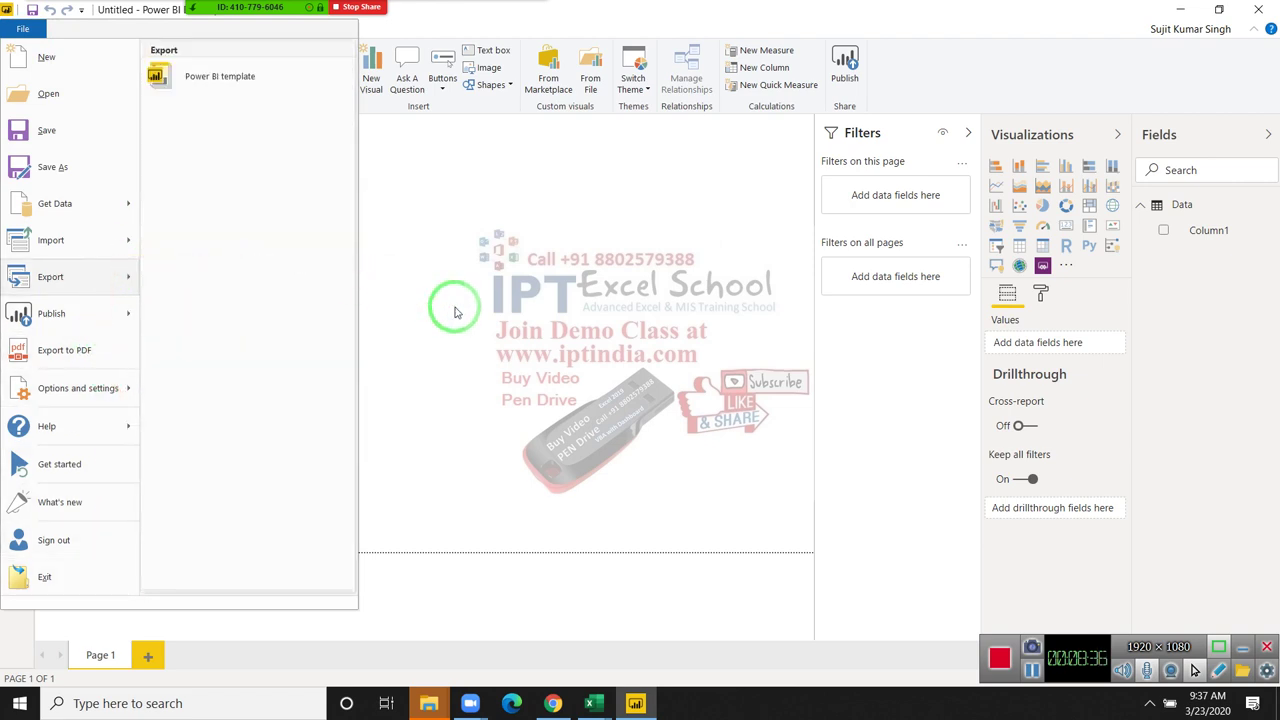
pyautogui.click(455, 313)
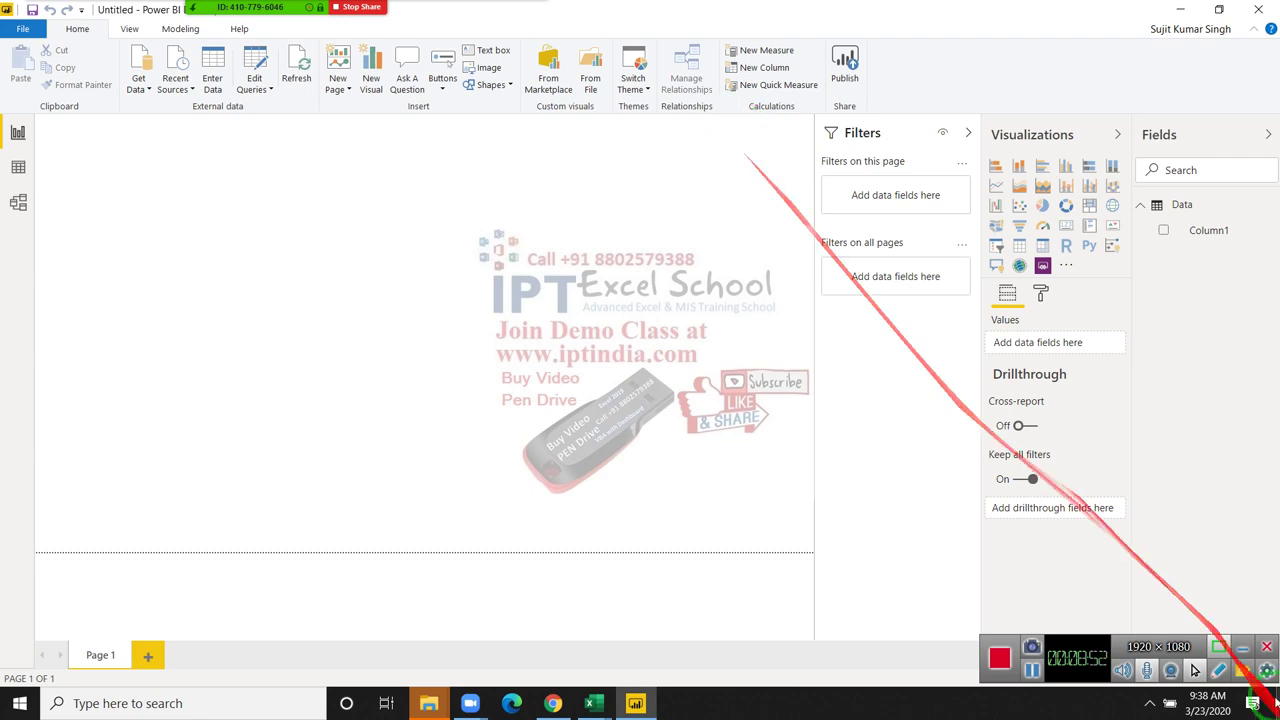
pyautogui.click(1033, 672)
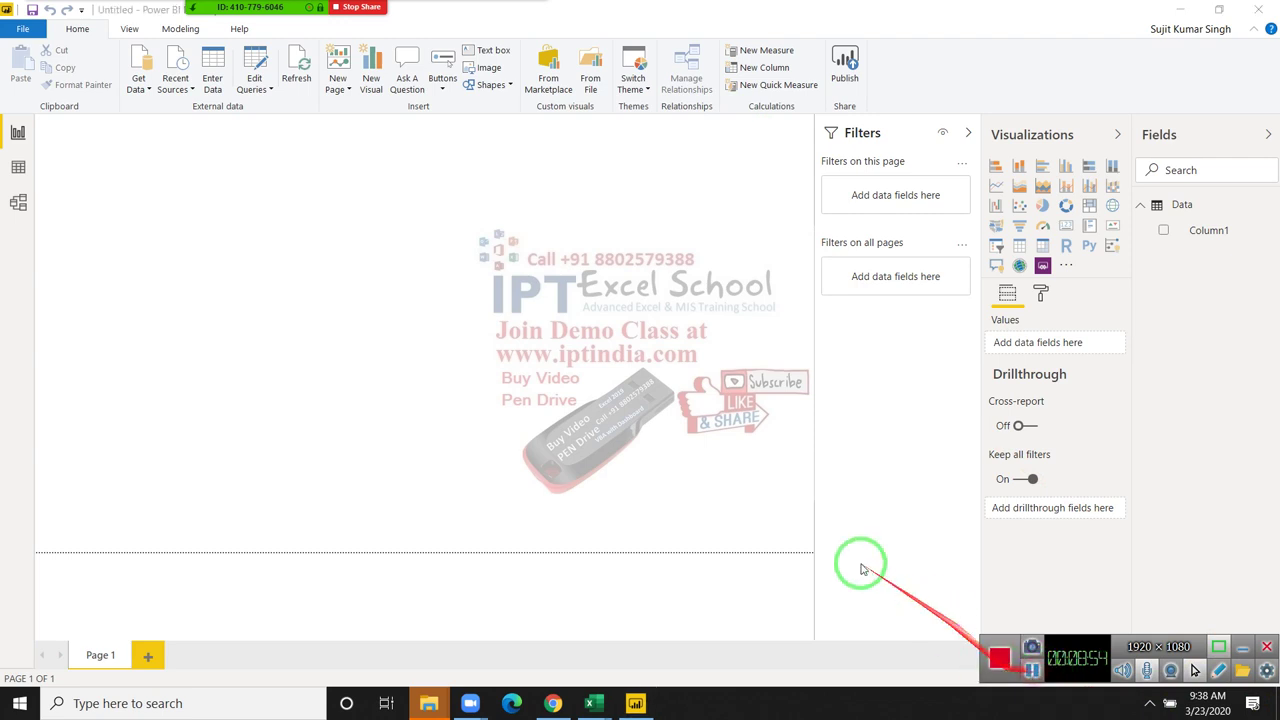
pyautogui.click(594, 400)
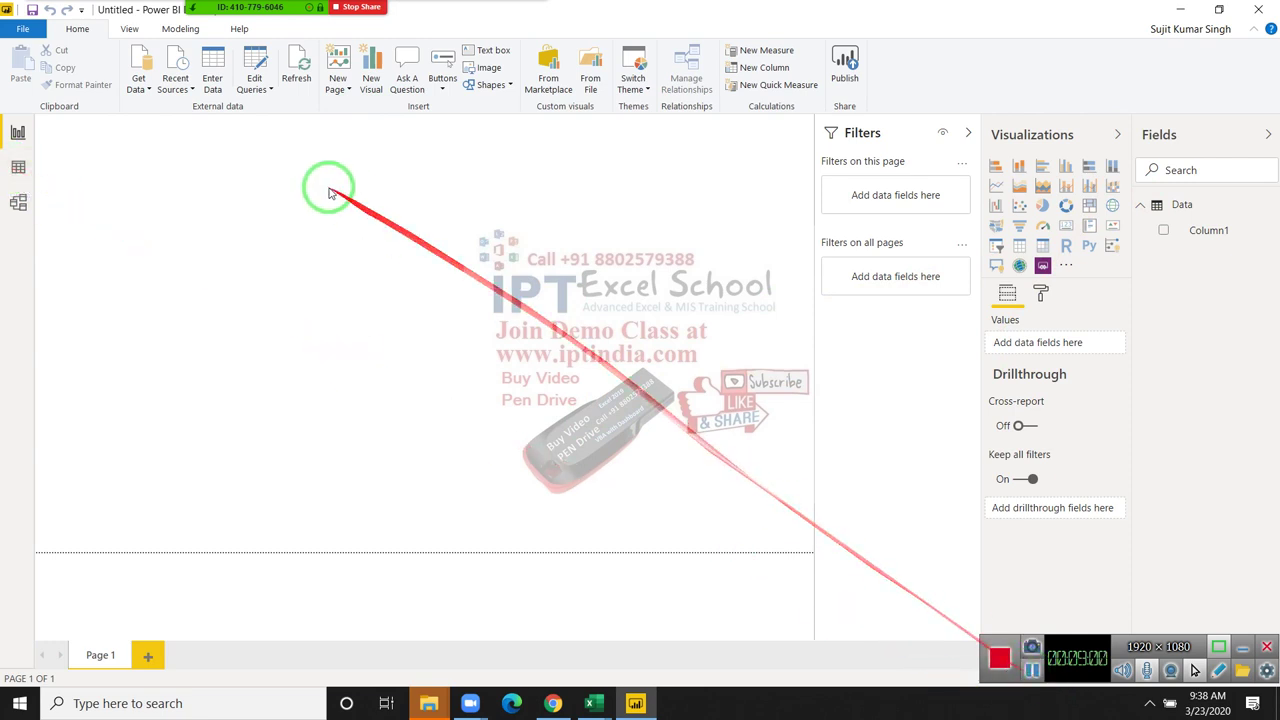
# Step: Show the Data table's rows and start a new calculated column from Modeling
pyautogui.click(18, 166)
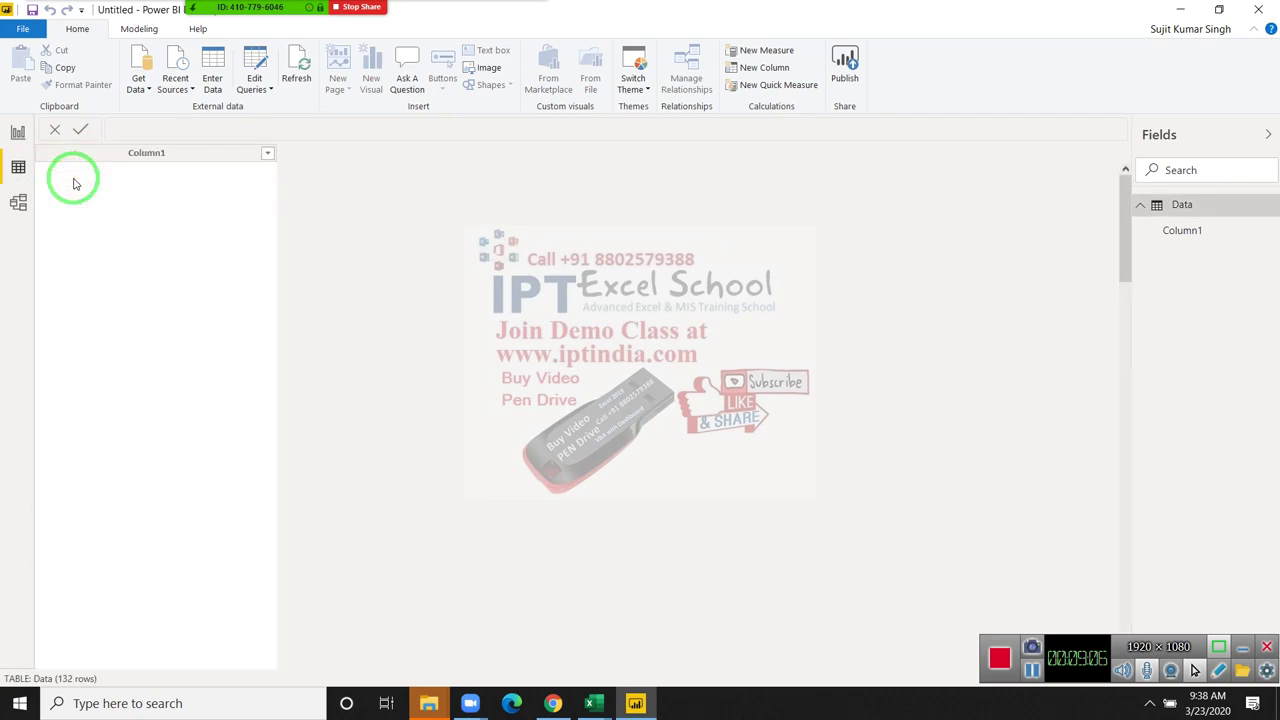
pyautogui.click(139, 28)
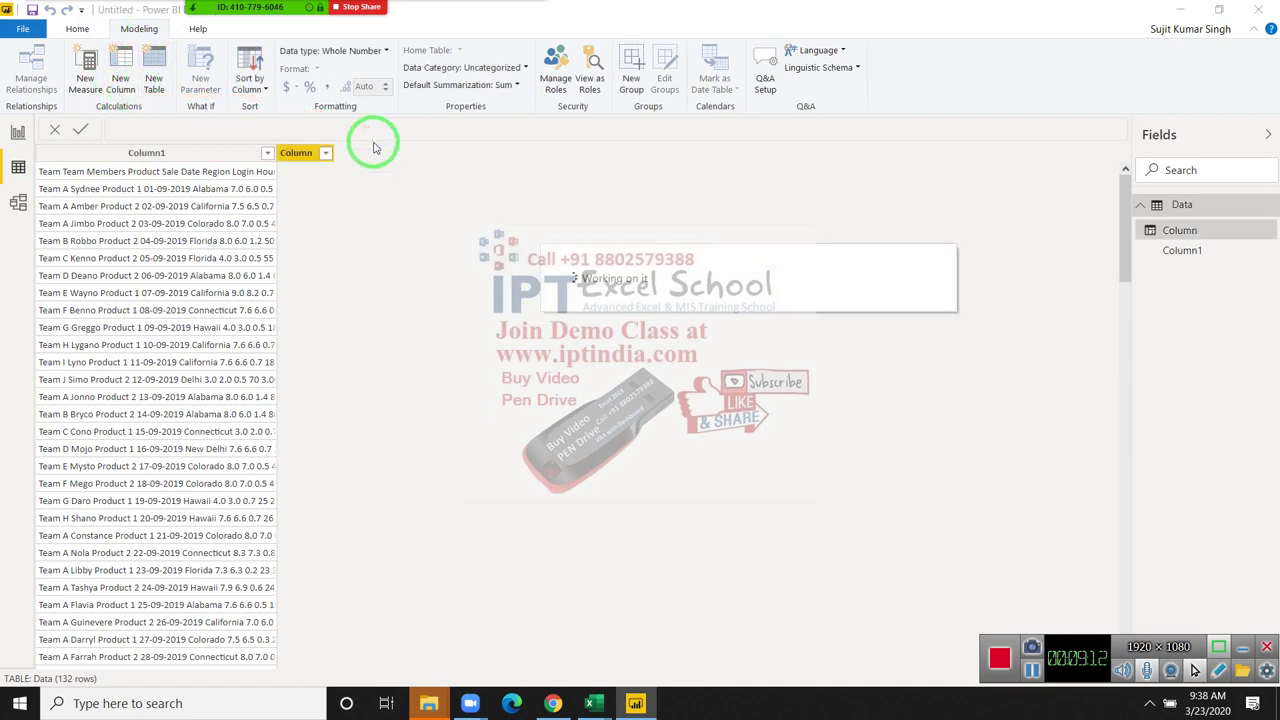
pyautogui.doubleClick(138, 128)
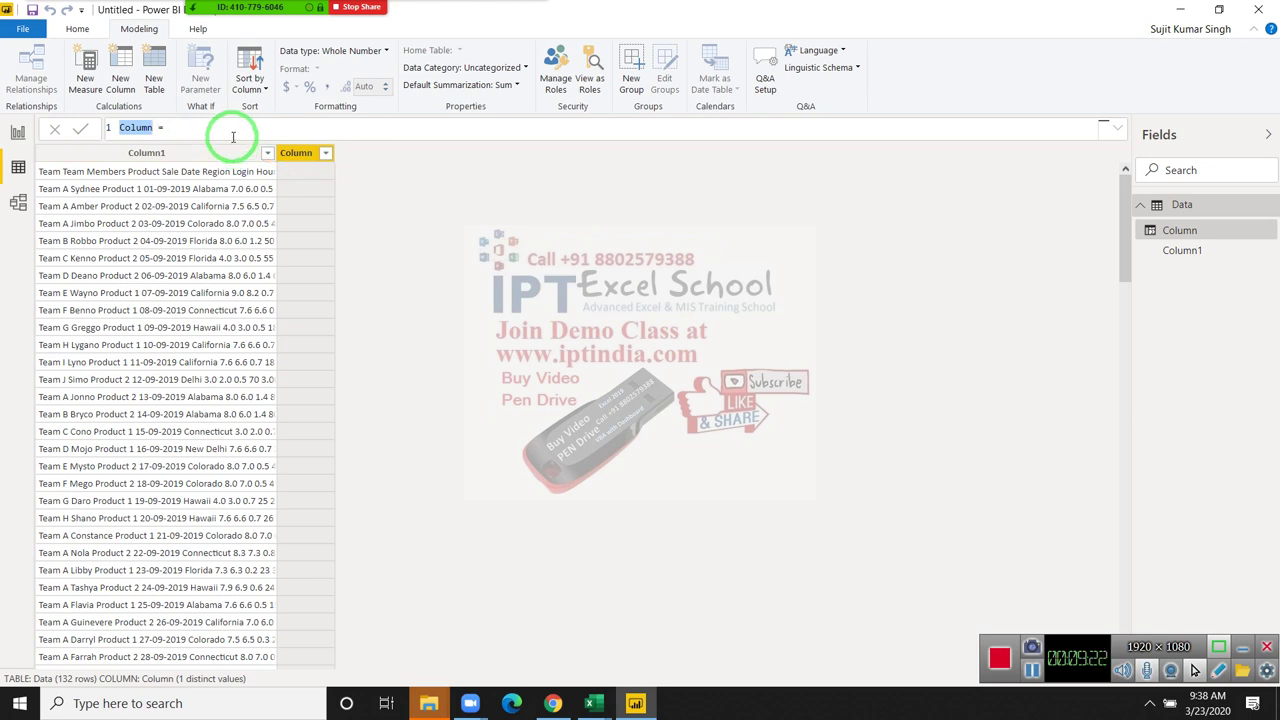
# Step: Try typing a split function name after 'Team =', then delete it until the formula is blank
pyautogui.write('Team')
pyautogui.write('sp')
pyautogui.press('BackSpace')
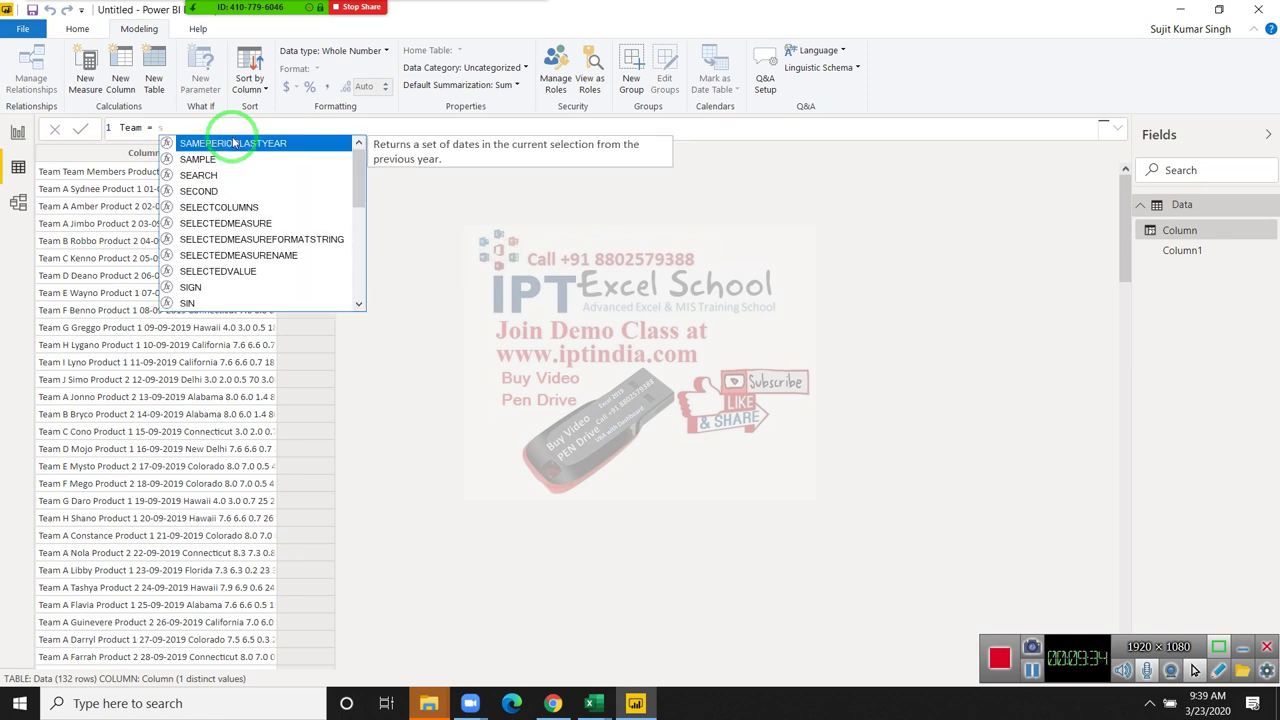
pyautogui.write('pl')
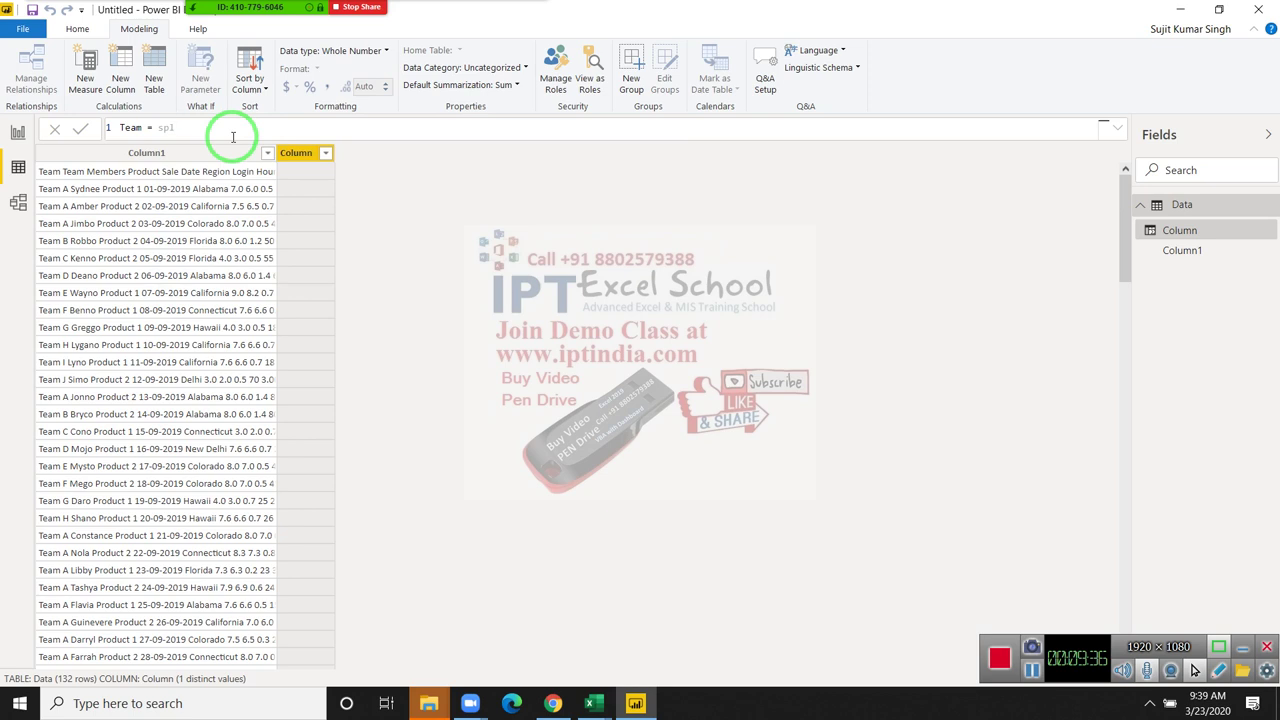
pyautogui.press('BackSpace')
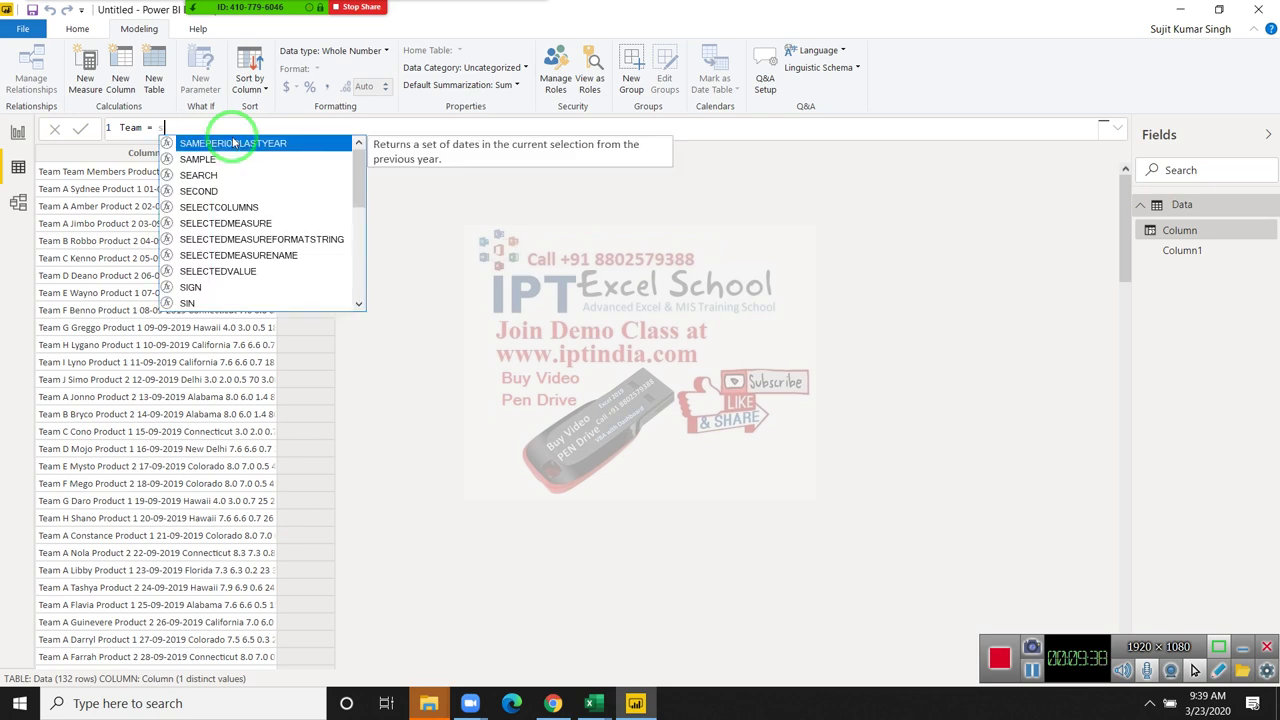
pyautogui.press('BackSpace')
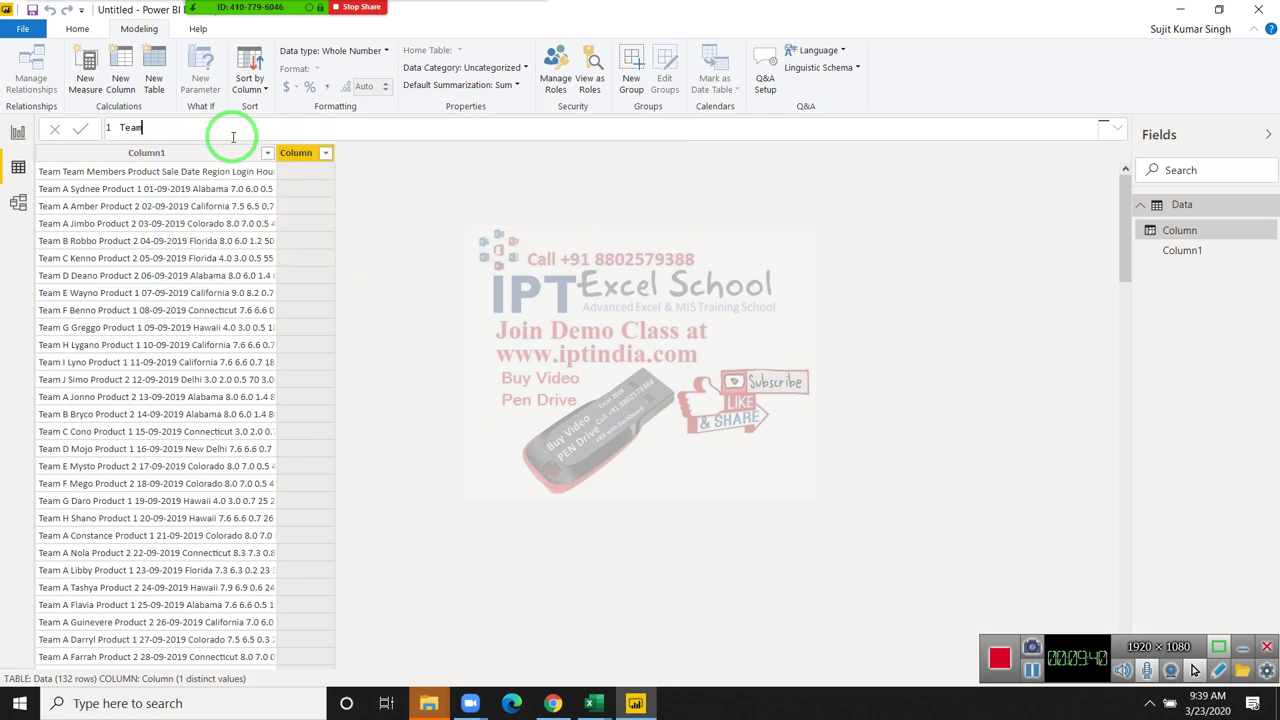
pyautogui.write('=s')
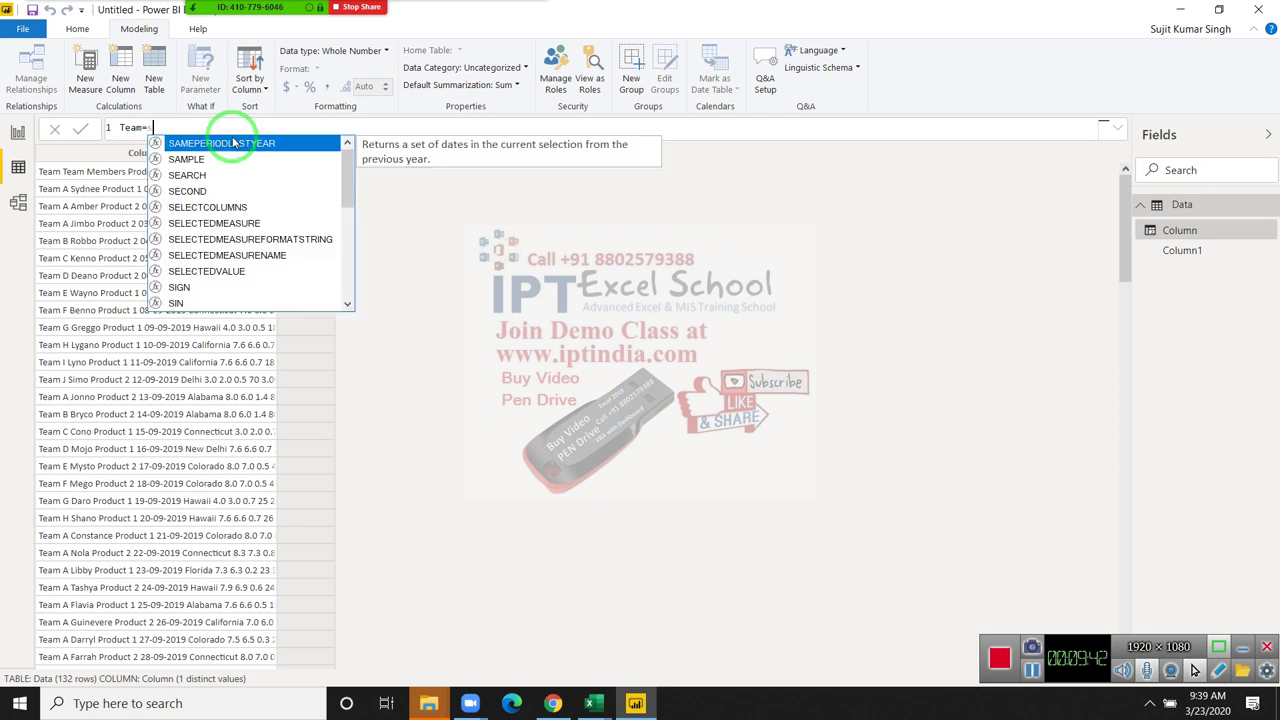
pyautogui.write('p')
pyautogui.press('BackSpace')
pyautogui.write('e')
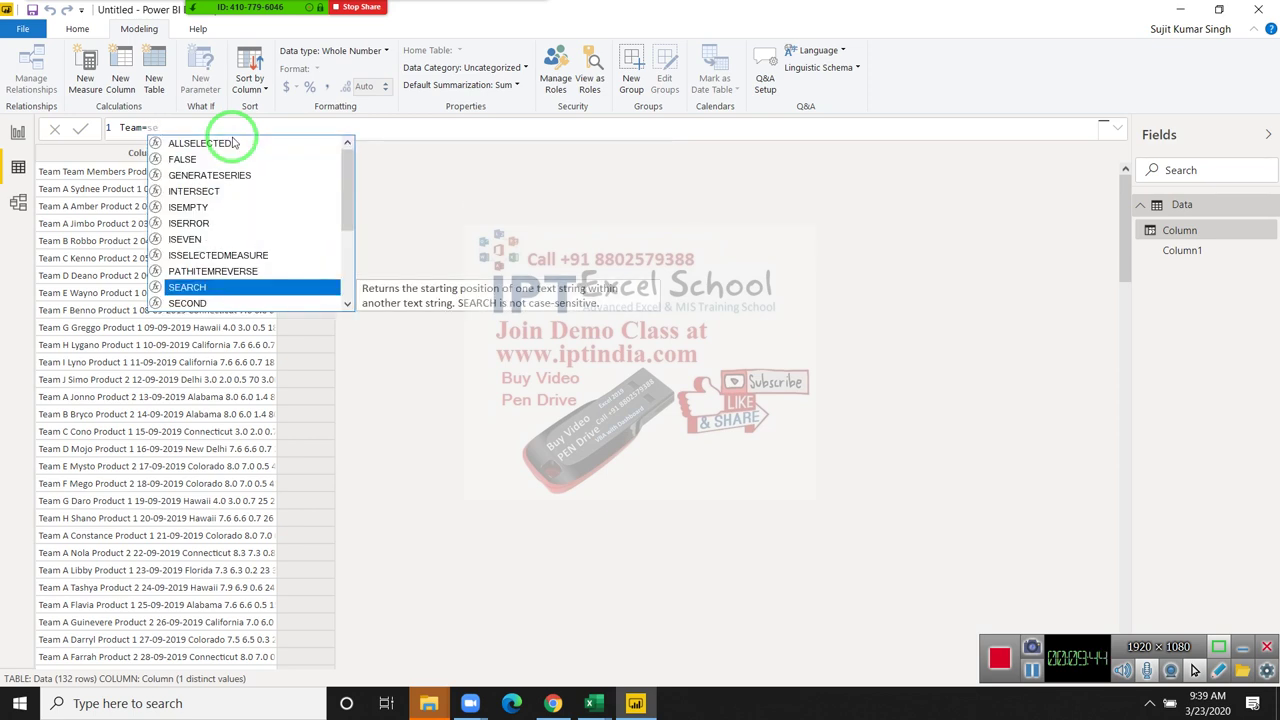
pyautogui.write('p')
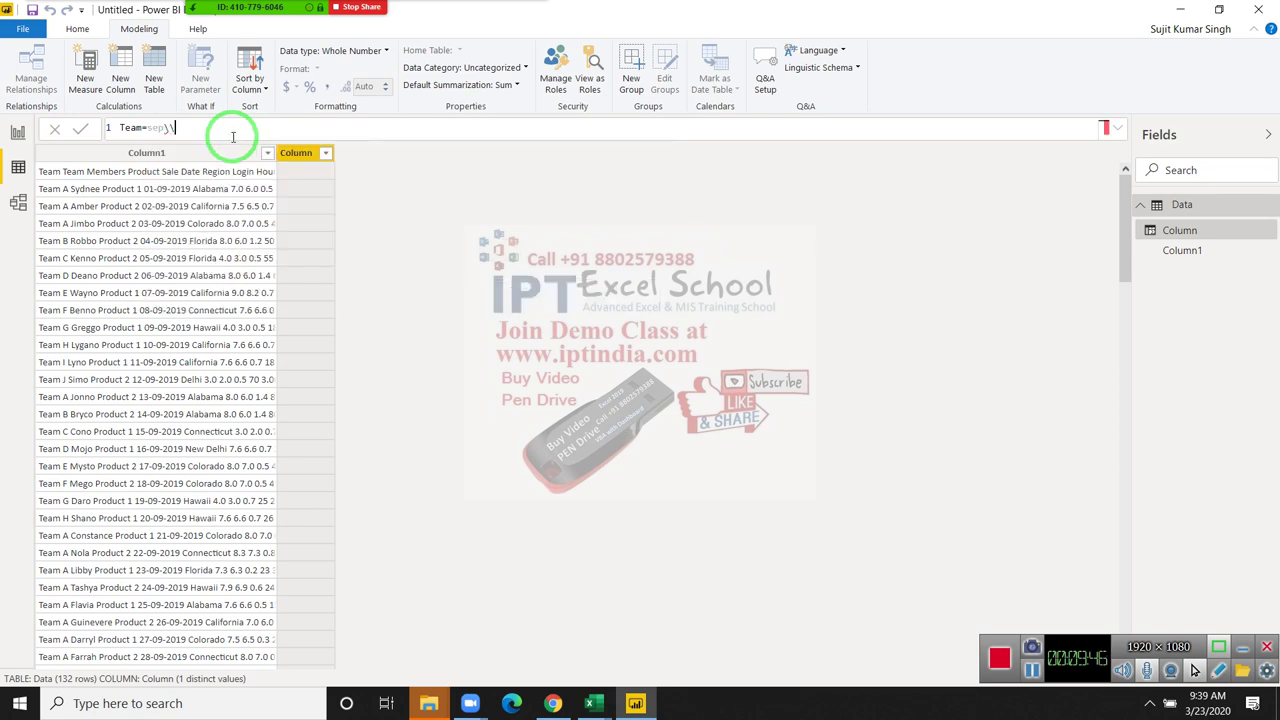
pyautogui.press('BackSpace')
pyautogui.write('m')
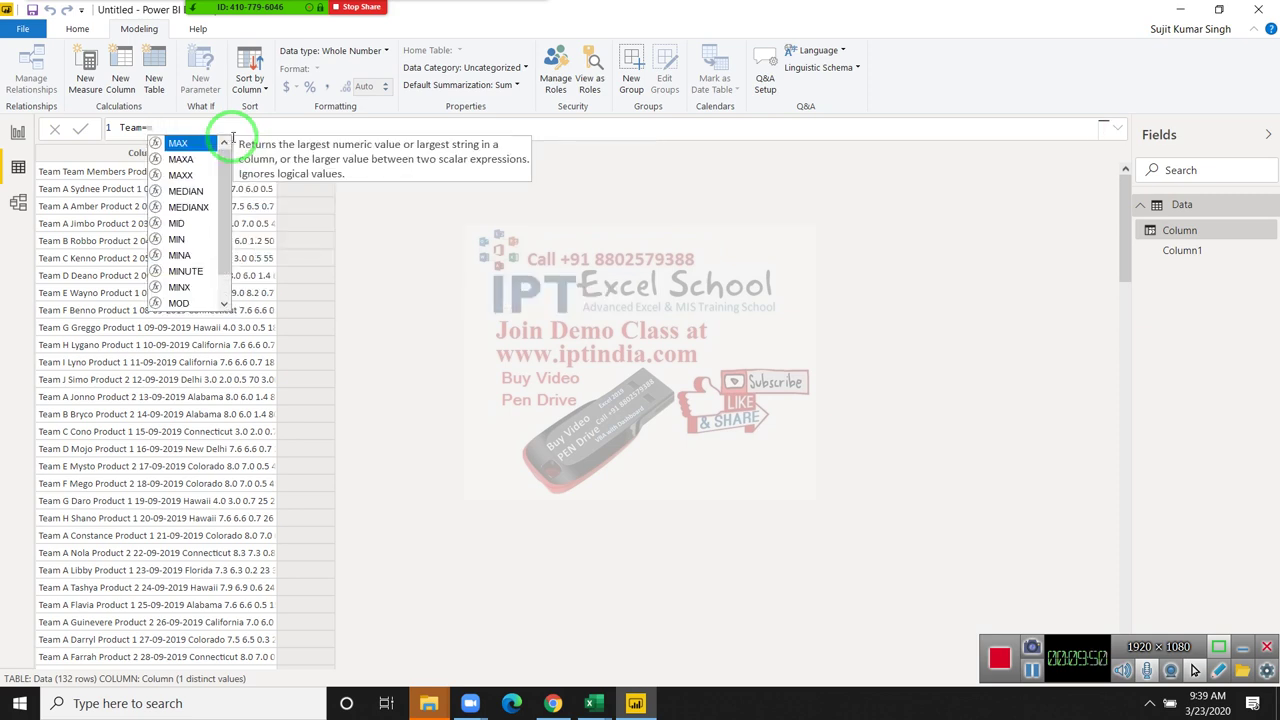
pyautogui.press('BackSpace')
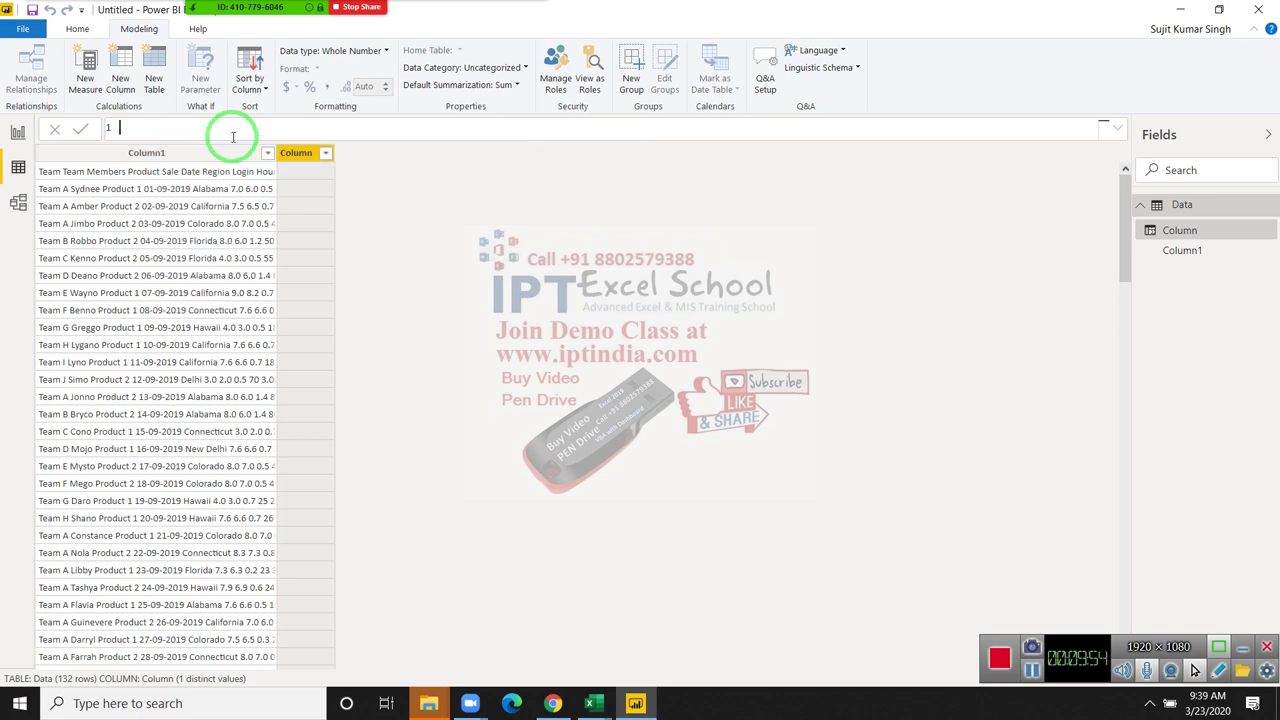
pyautogui.moveTo(400, 245)
pyautogui.mouseDown()
pyautogui.moveTo(87, 72)
pyautogui.moveTo(238, 205)
pyautogui.mouseUp()
# Step: Discard the unfinished calculated column and open the Power Query Editor with Edit Queries
pyautogui.click(55, 129)
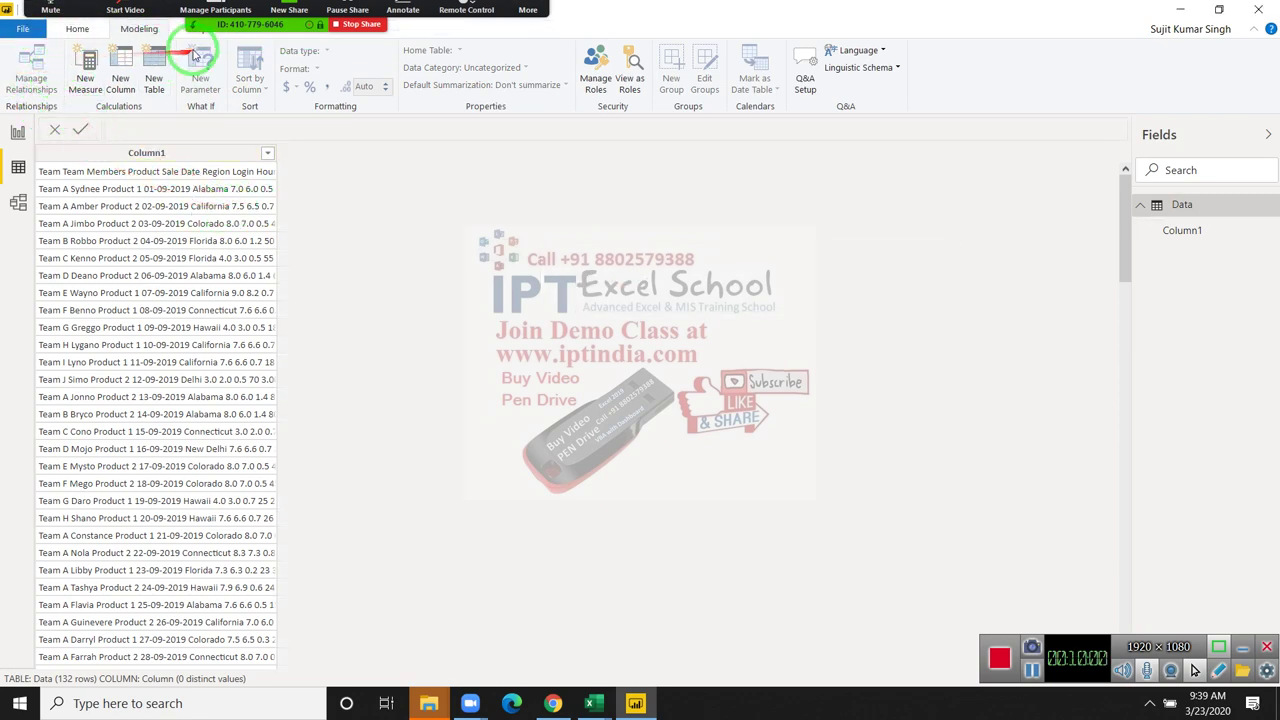
pyautogui.click(77, 28)
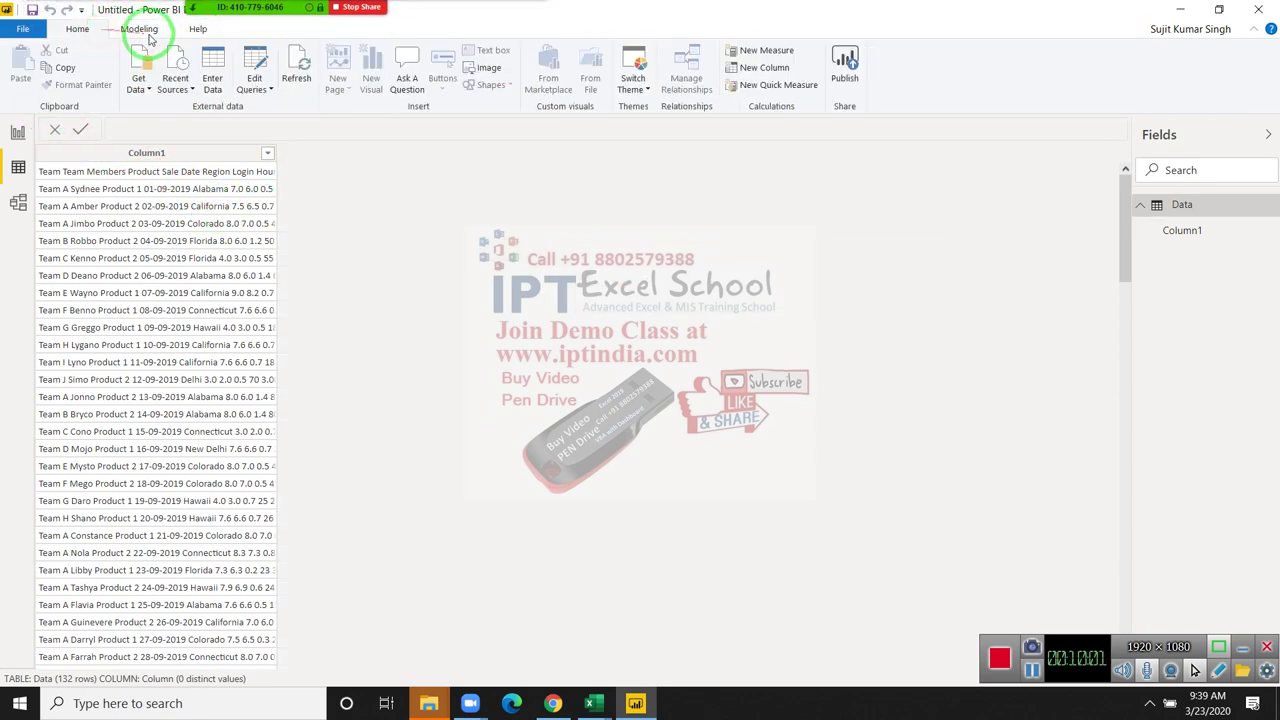
pyautogui.click(254, 60)
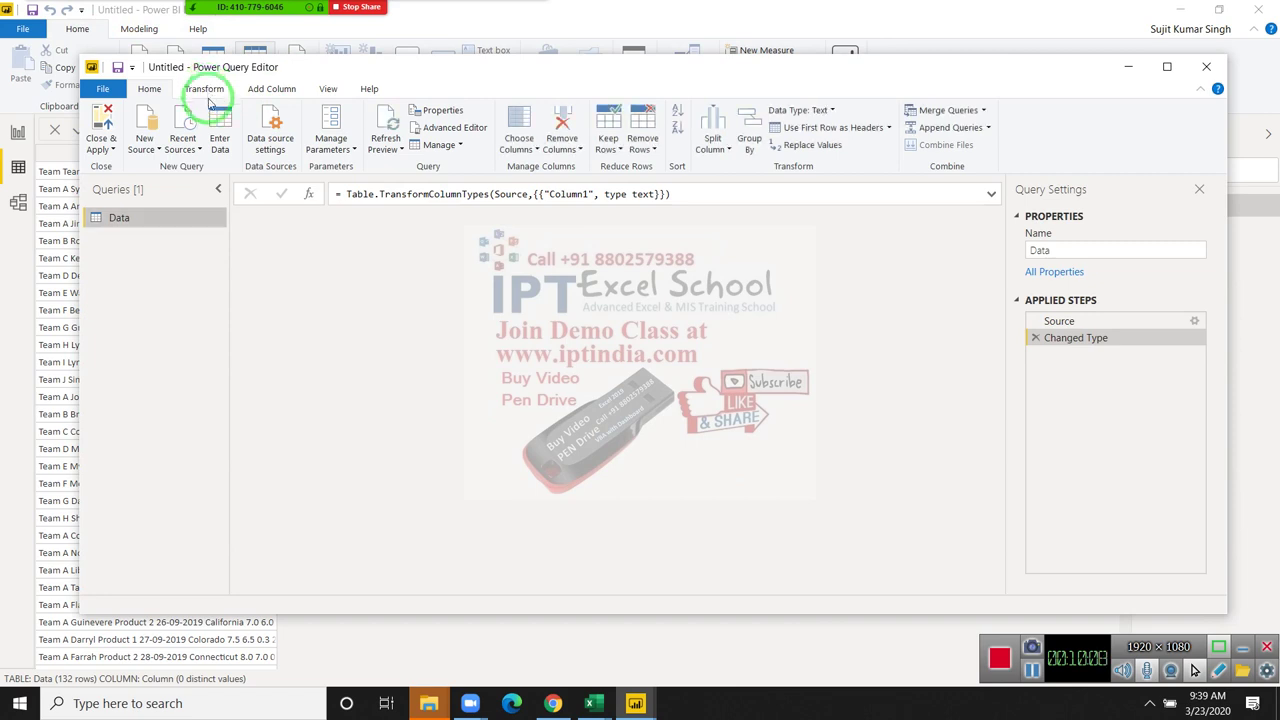
# Step: Start a new Custom Column from the Add Column tab on the Data query
pyautogui.click(206, 89)
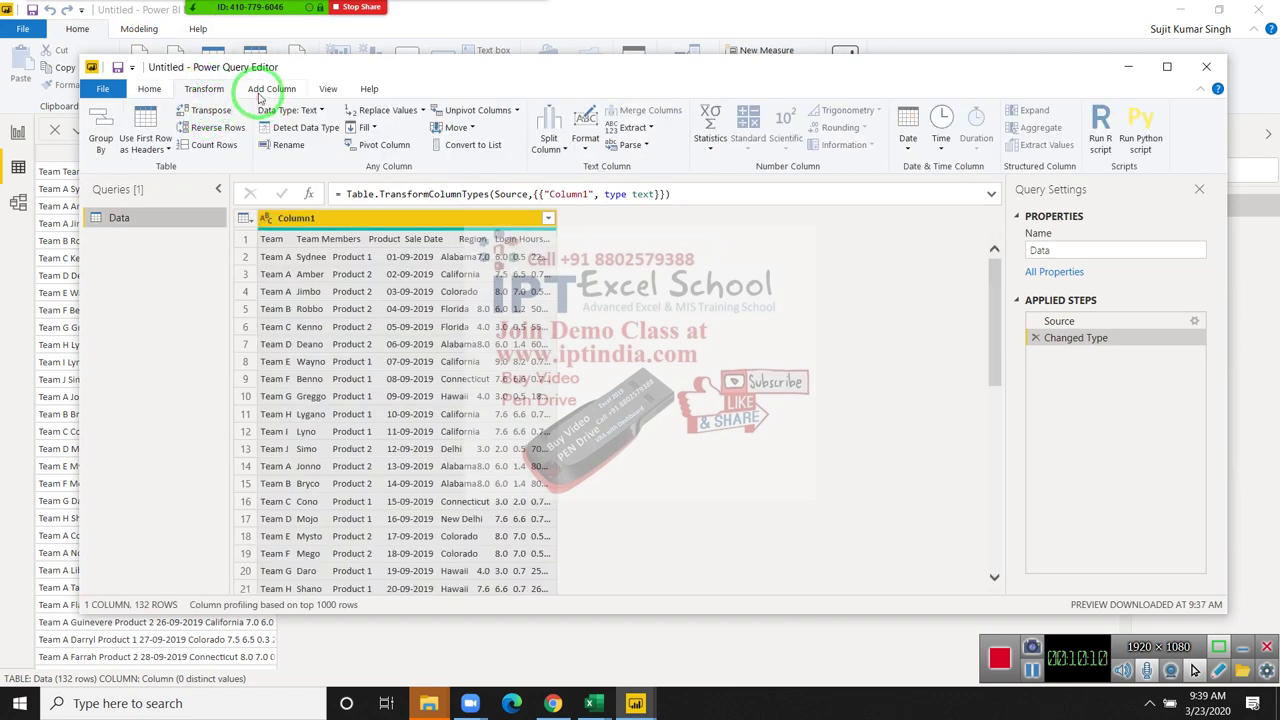
pyautogui.click(259, 92)
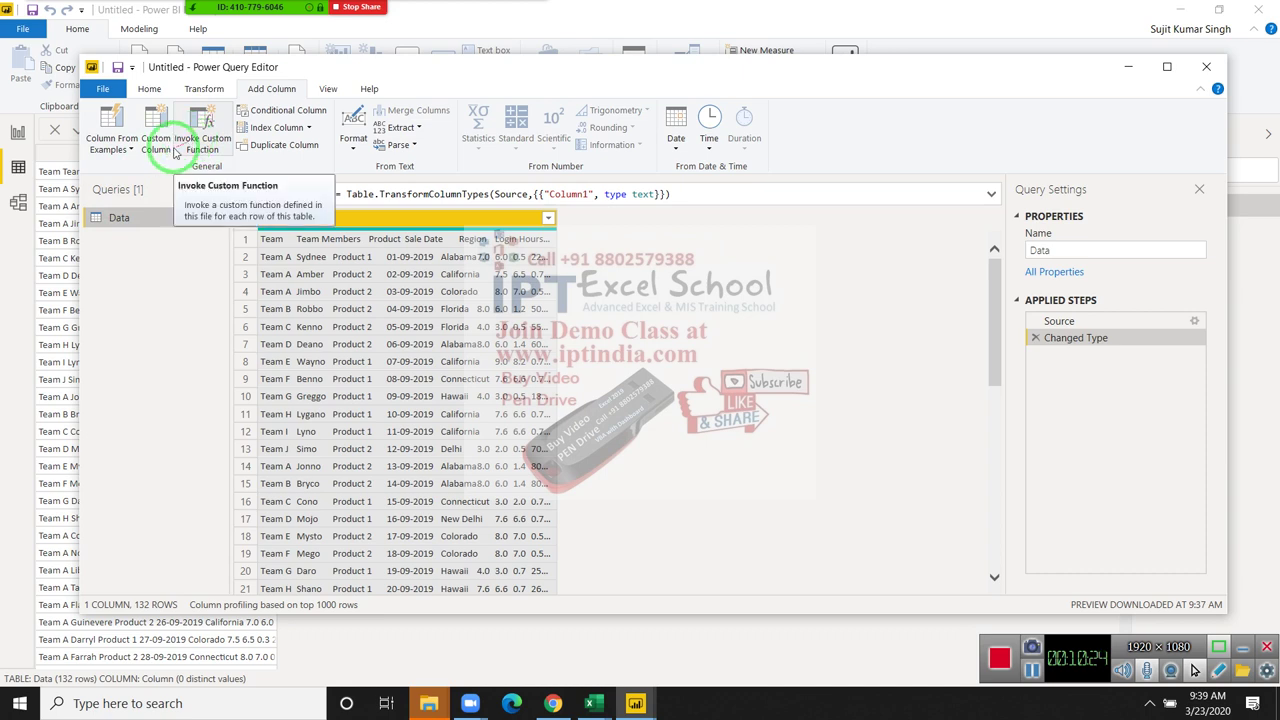
pyautogui.click(161, 143)
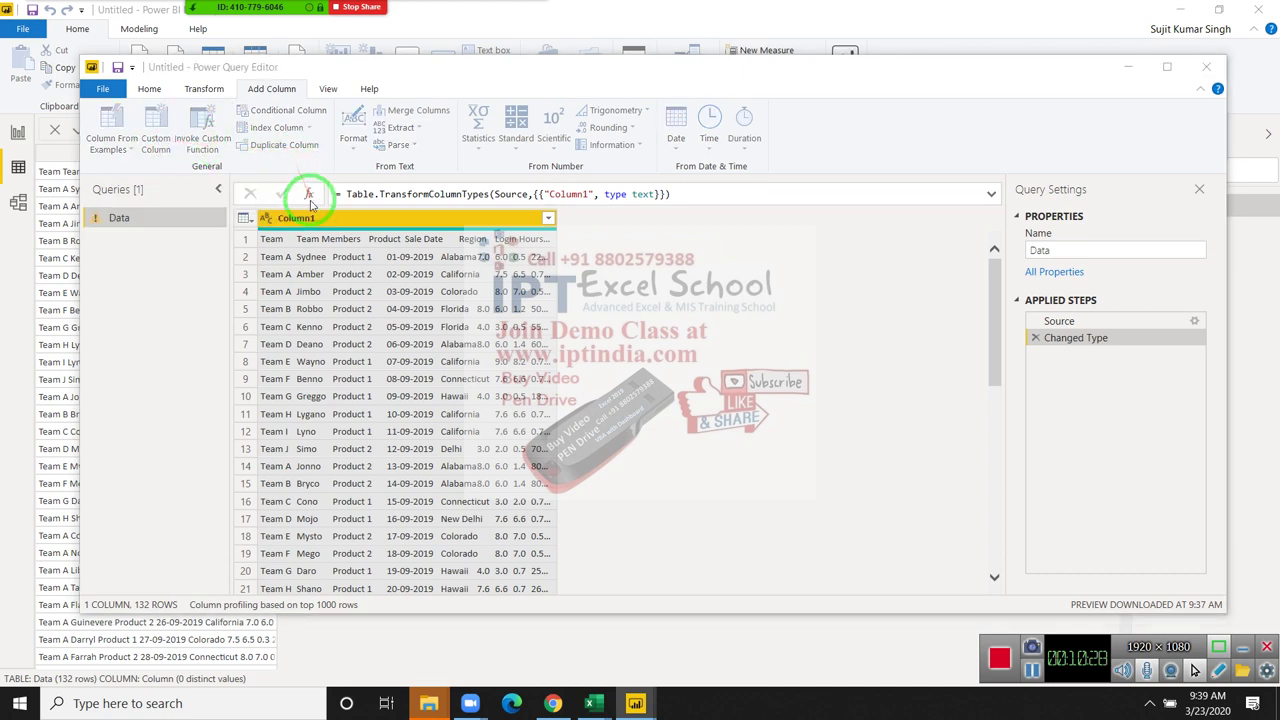
# Step: Begin the custom column formula by inserting Table.SplitColumn from the suggestions
pyautogui.doubleClick(462, 260)
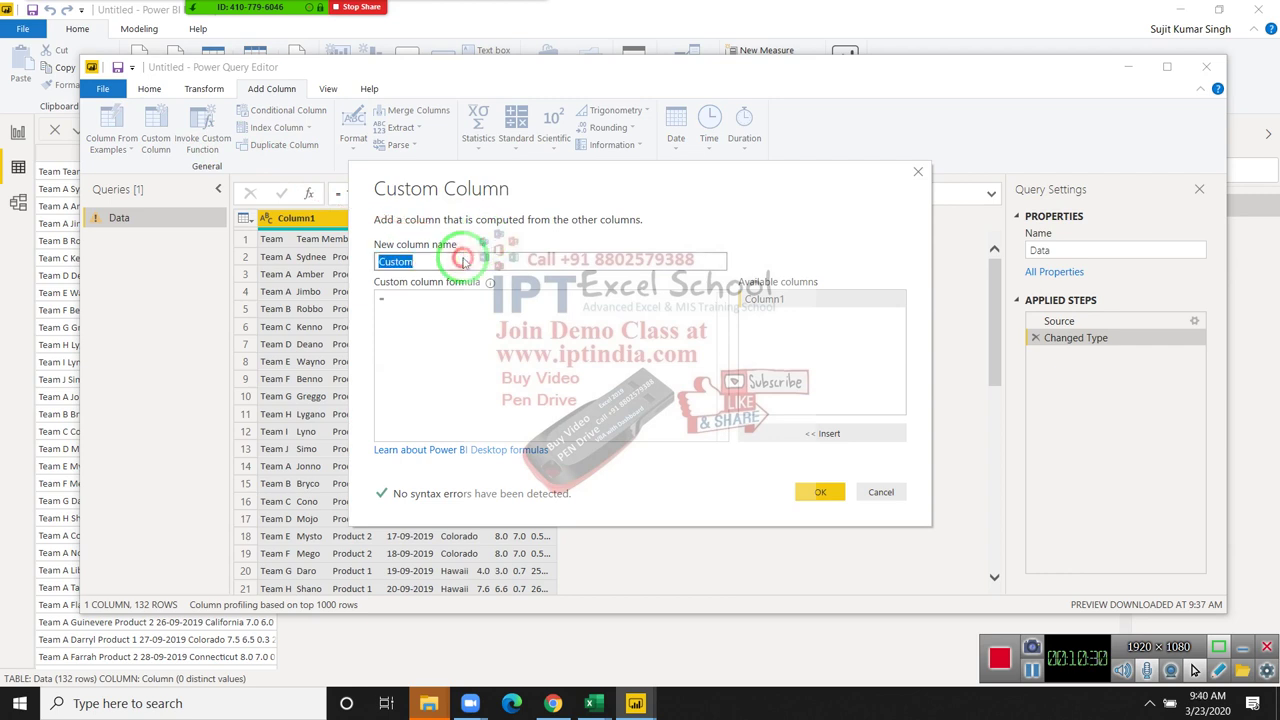
pyautogui.click(442, 307)
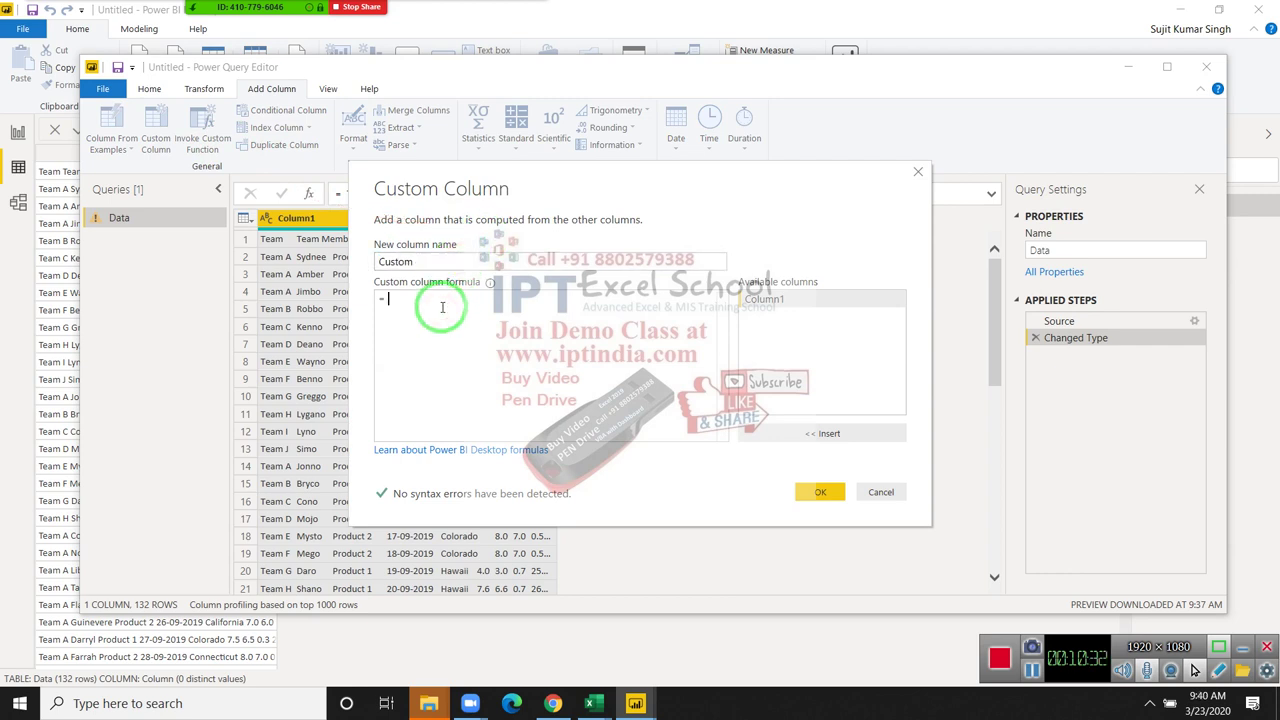
pyautogui.click(445, 260)
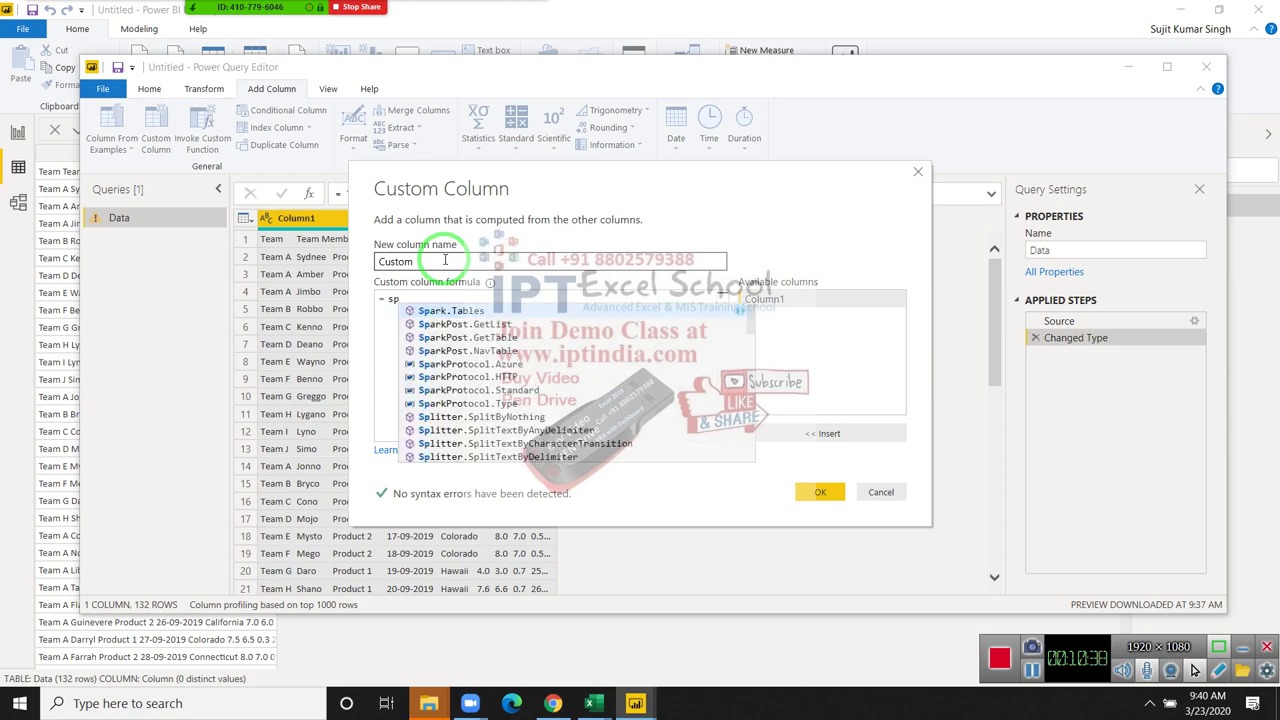
pyautogui.write('l')
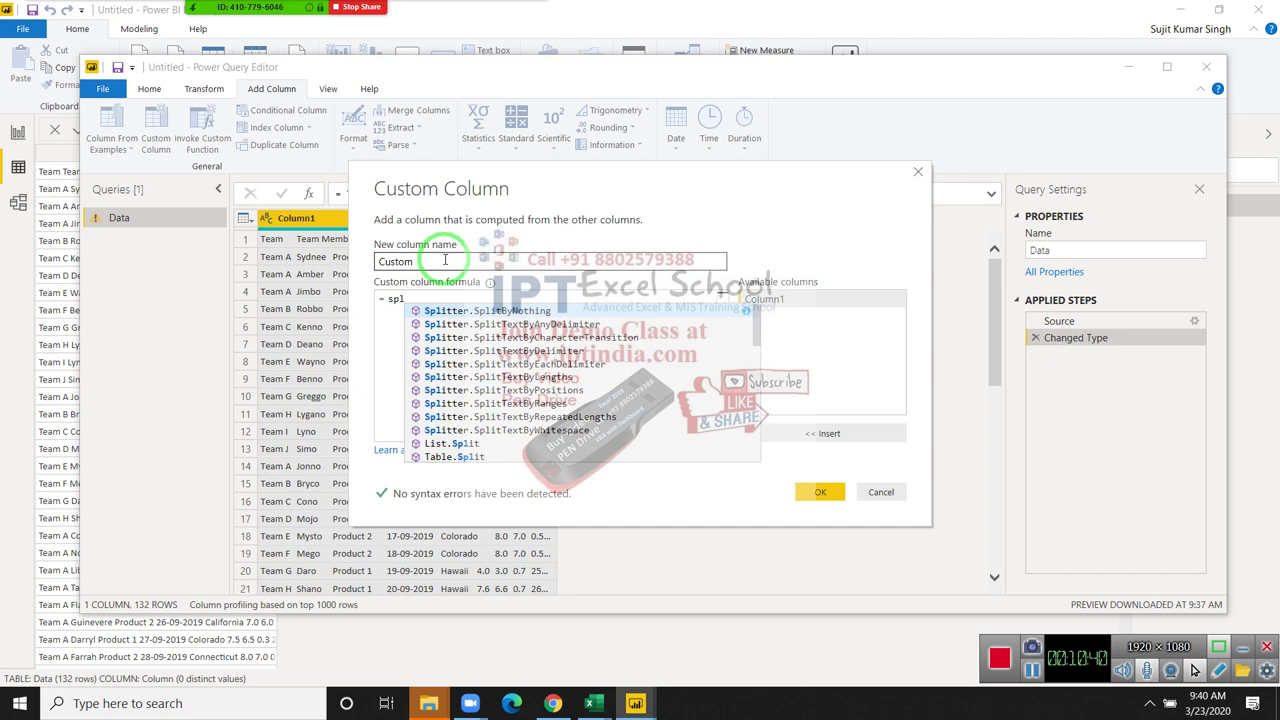
pyautogui.write('i')
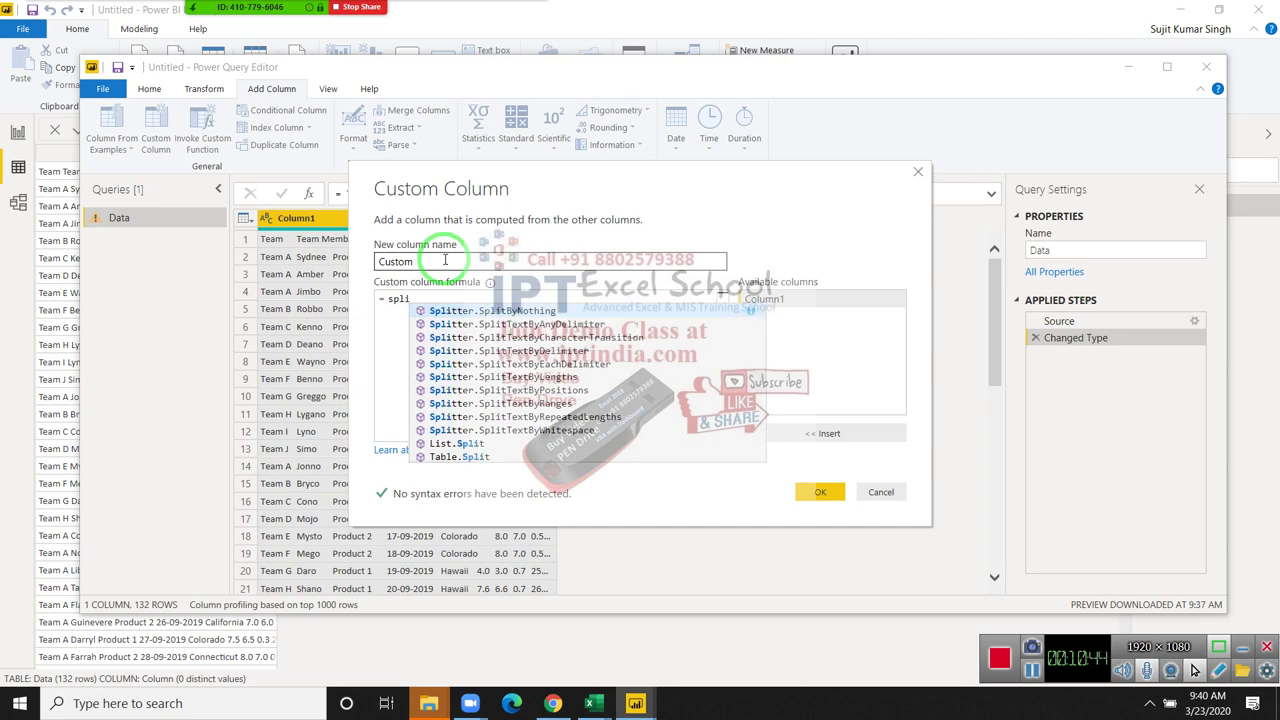
pyautogui.press('Down')
pyautogui.press('Down')
pyautogui.press('Down')
pyautogui.press('Down')
pyautogui.press('Down')
pyautogui.press('Down')
pyautogui.press('Down')
pyautogui.press('Down')
pyautogui.press('Down')
pyautogui.press('Down')
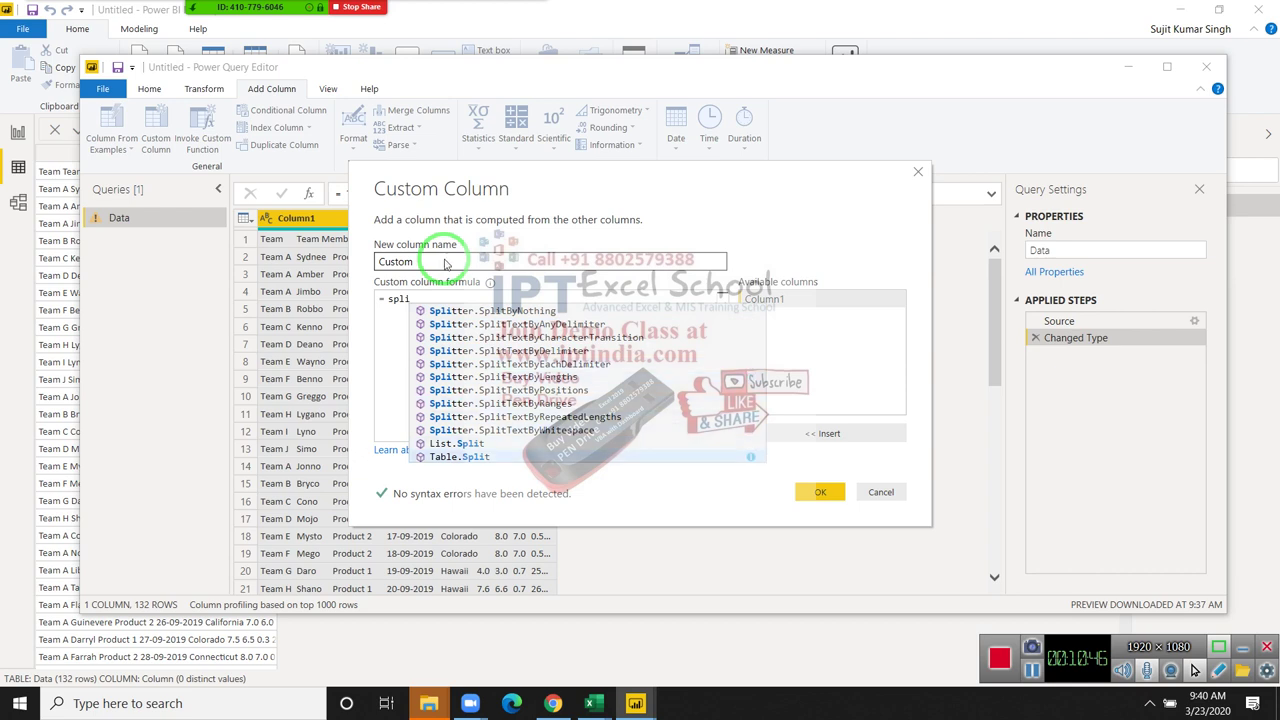
pyautogui.press('Down')
pyautogui.press('Down')
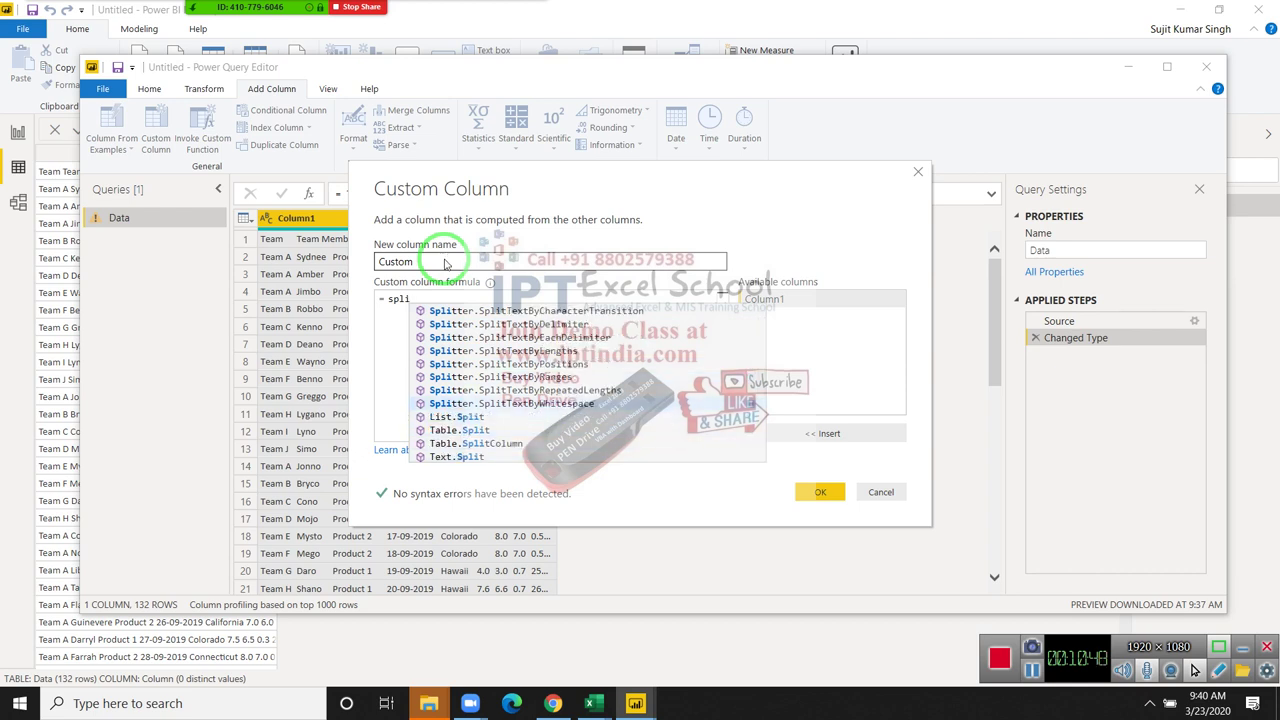
pyautogui.press('Down')
pyautogui.press('Down')
pyautogui.press('Down')
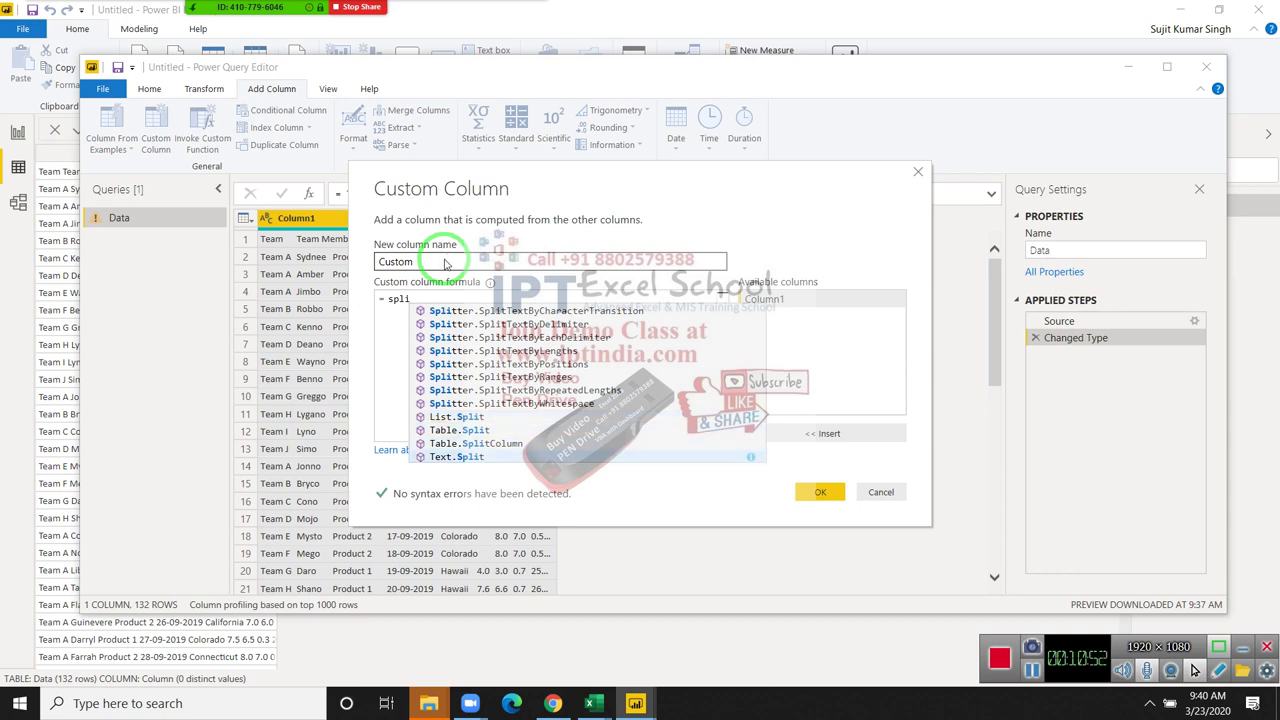
pyautogui.press('Tab')
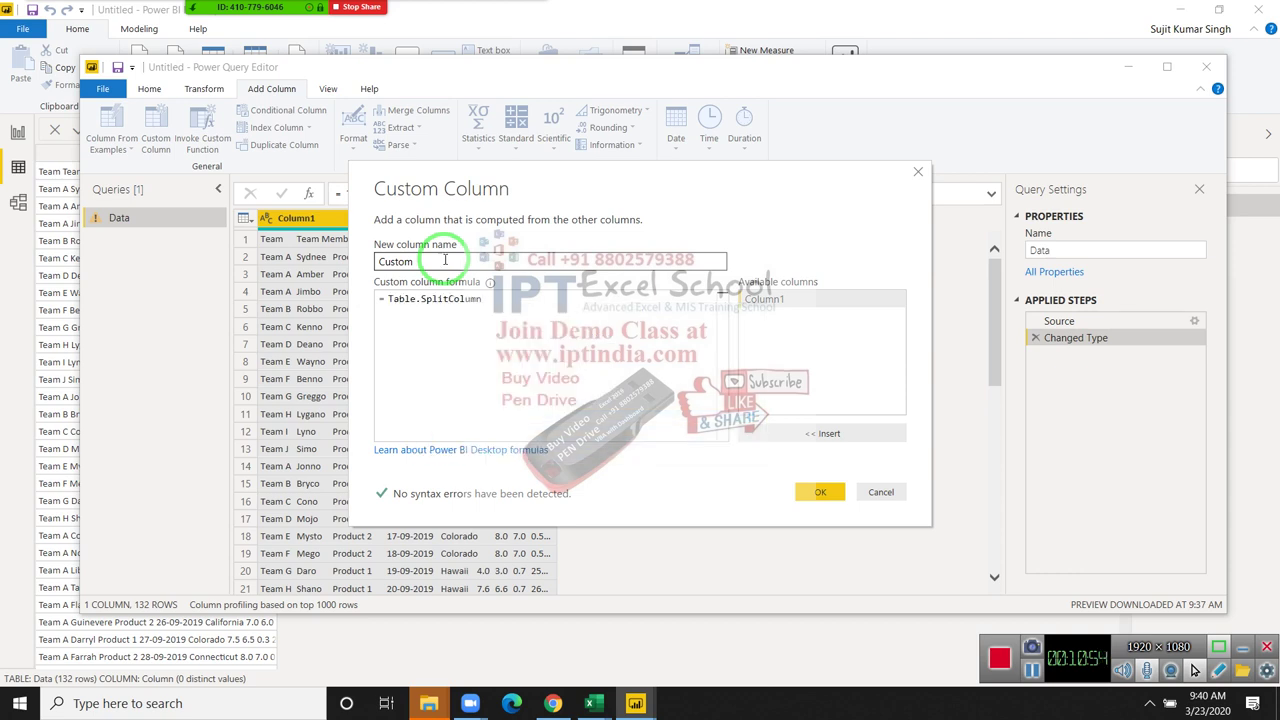
# Step: Complete the arguments as (data,[Column1],"^t") with closing quote and parenthesis
pyautogui.write('(')
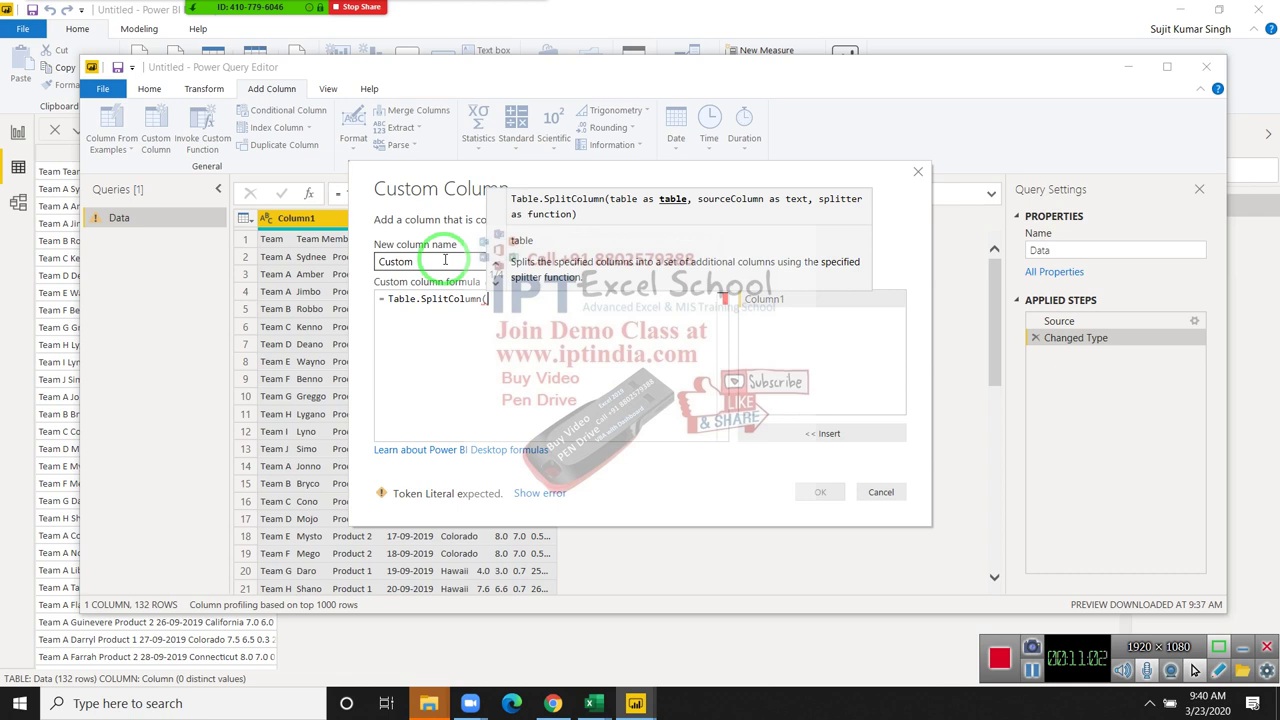
pyautogui.write('data')
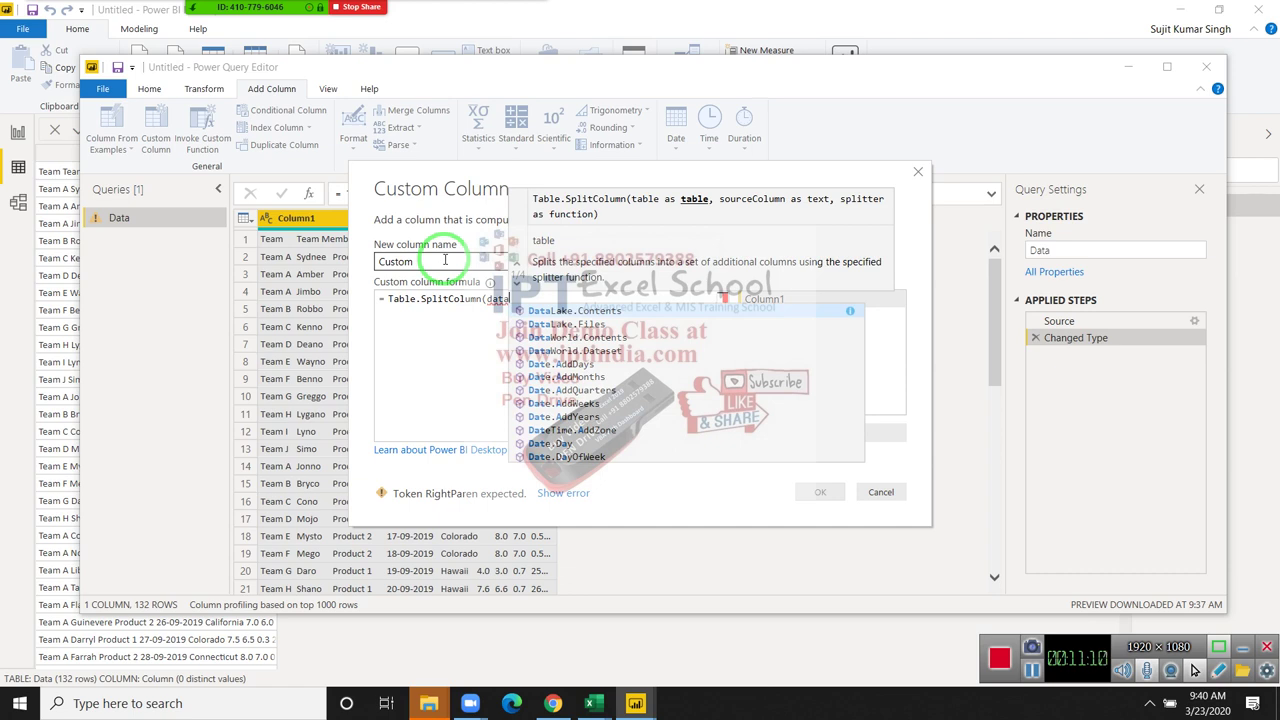
pyautogui.write(',')
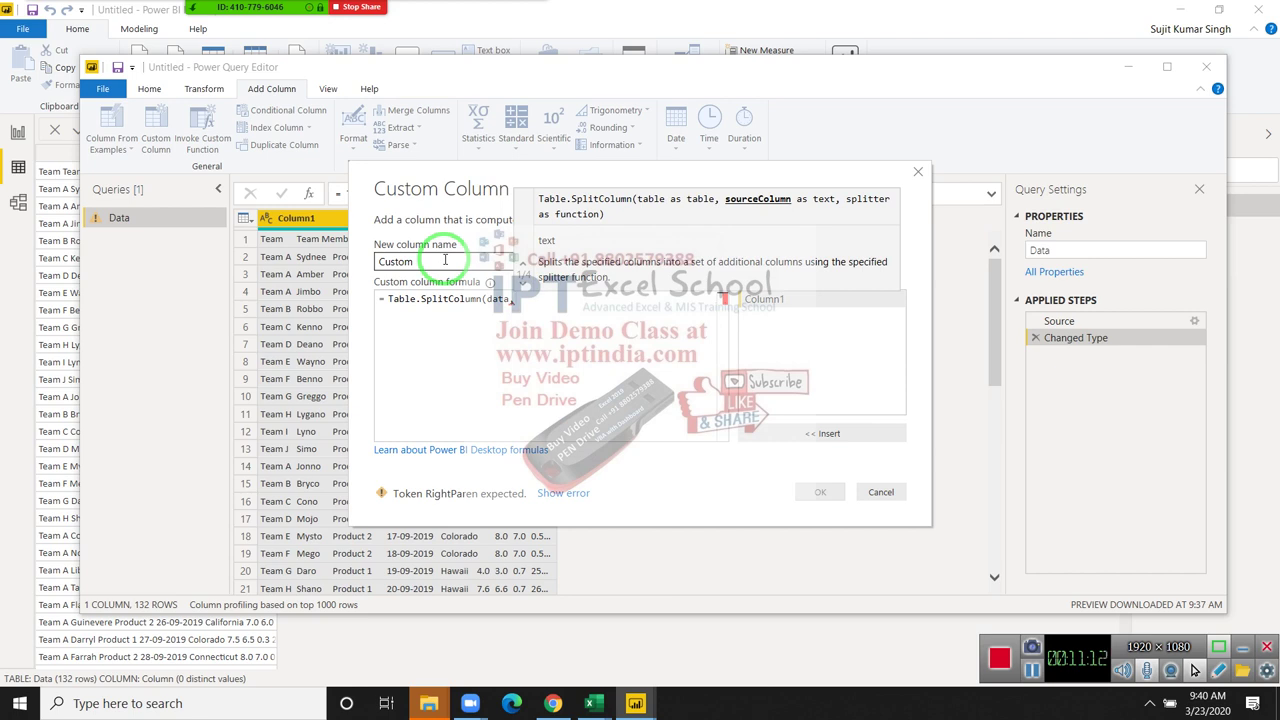
pyautogui.write('c')
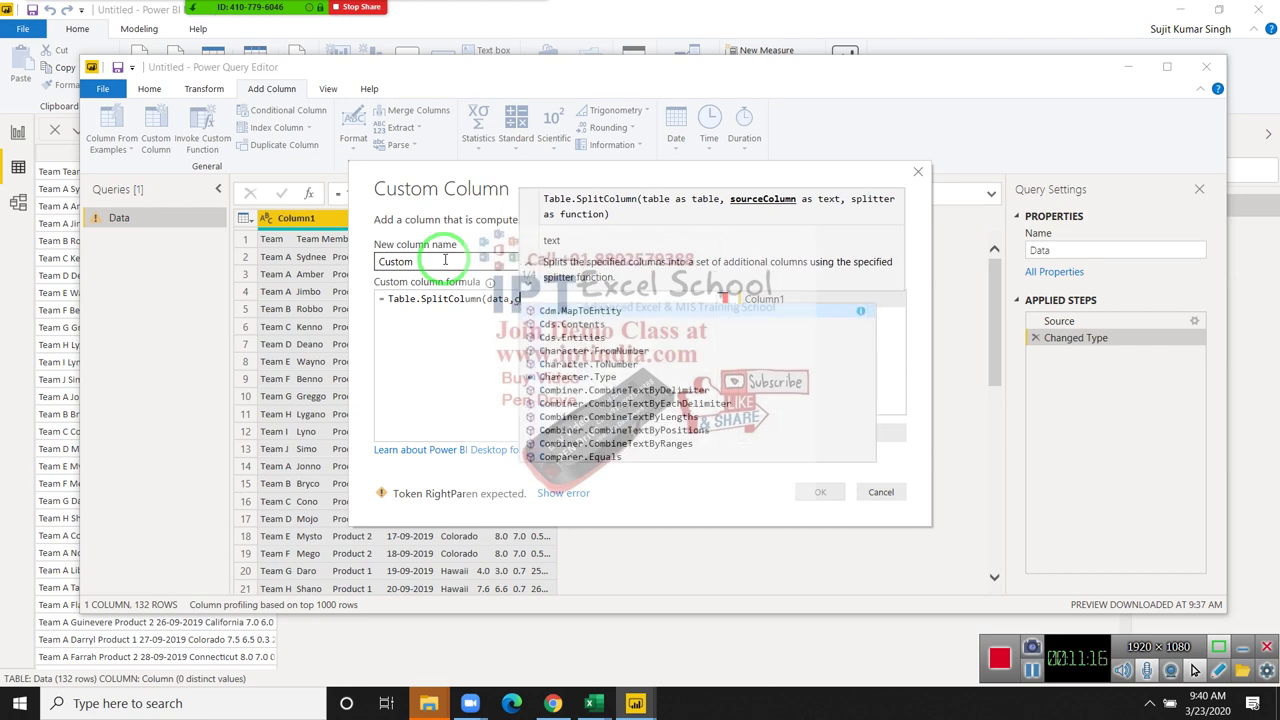
pyautogui.write('ul')
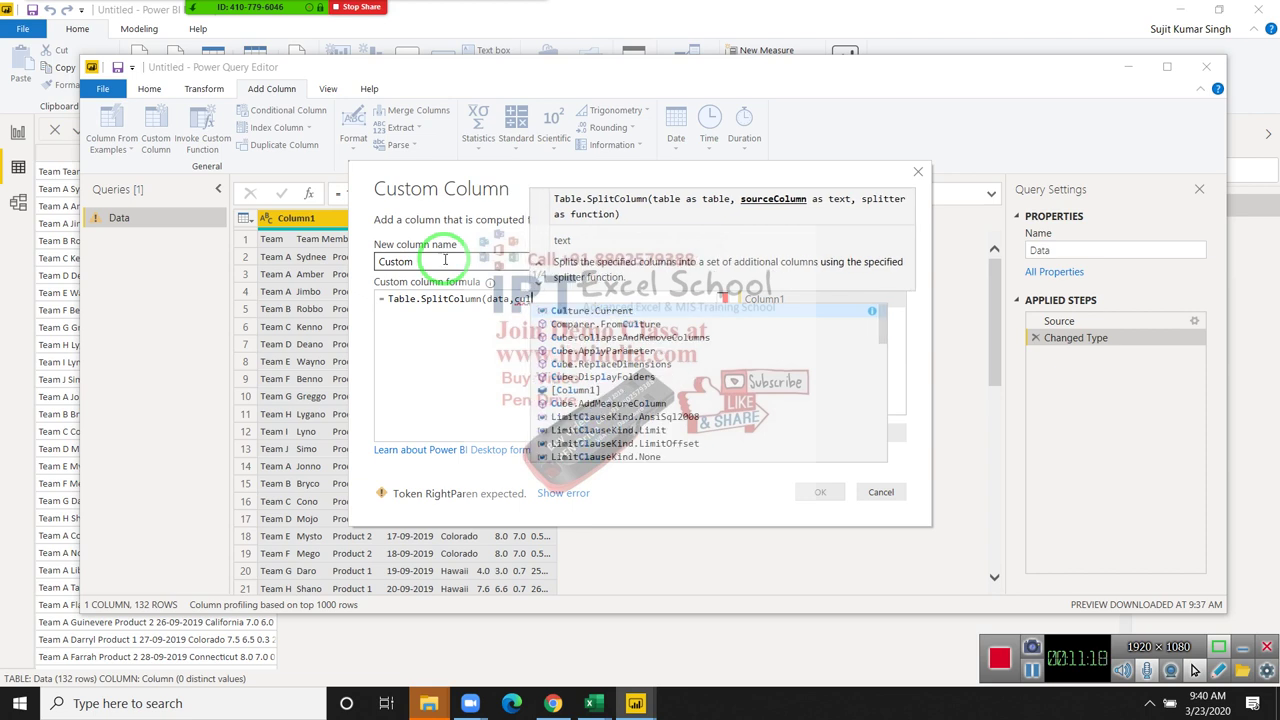
pyautogui.write('m')
pyautogui.press('Tab')
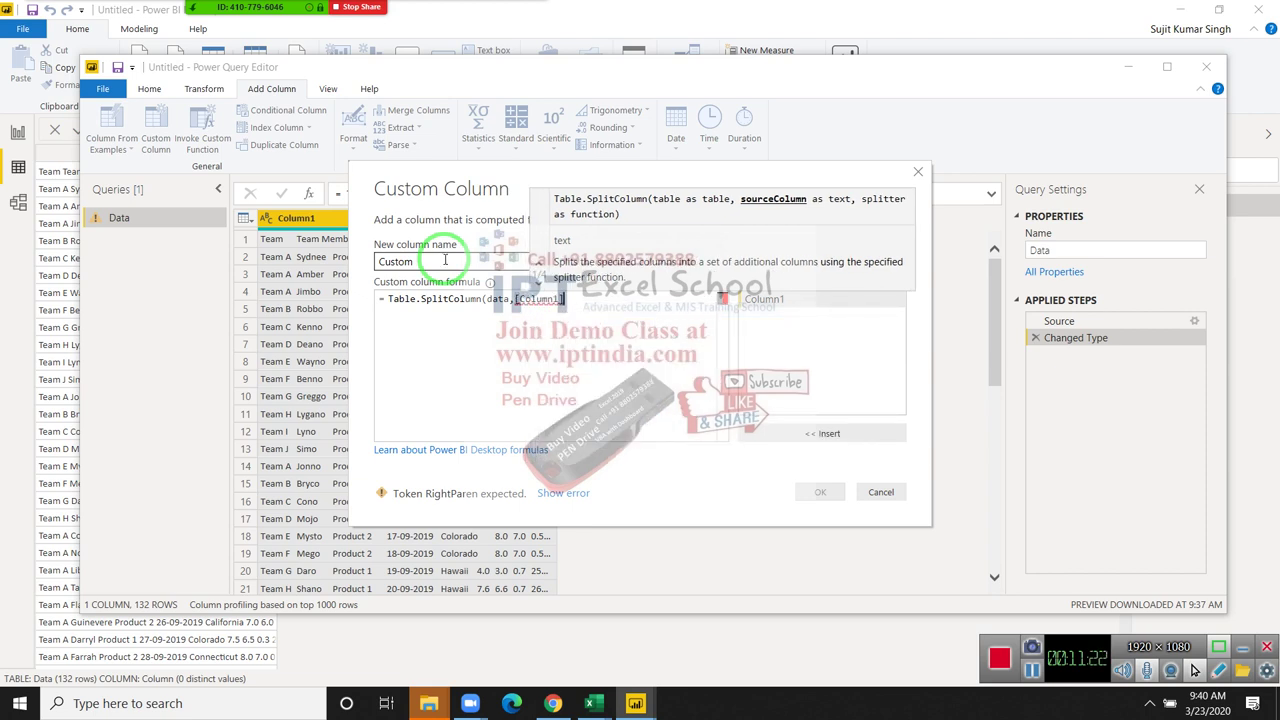
pyautogui.write(',')
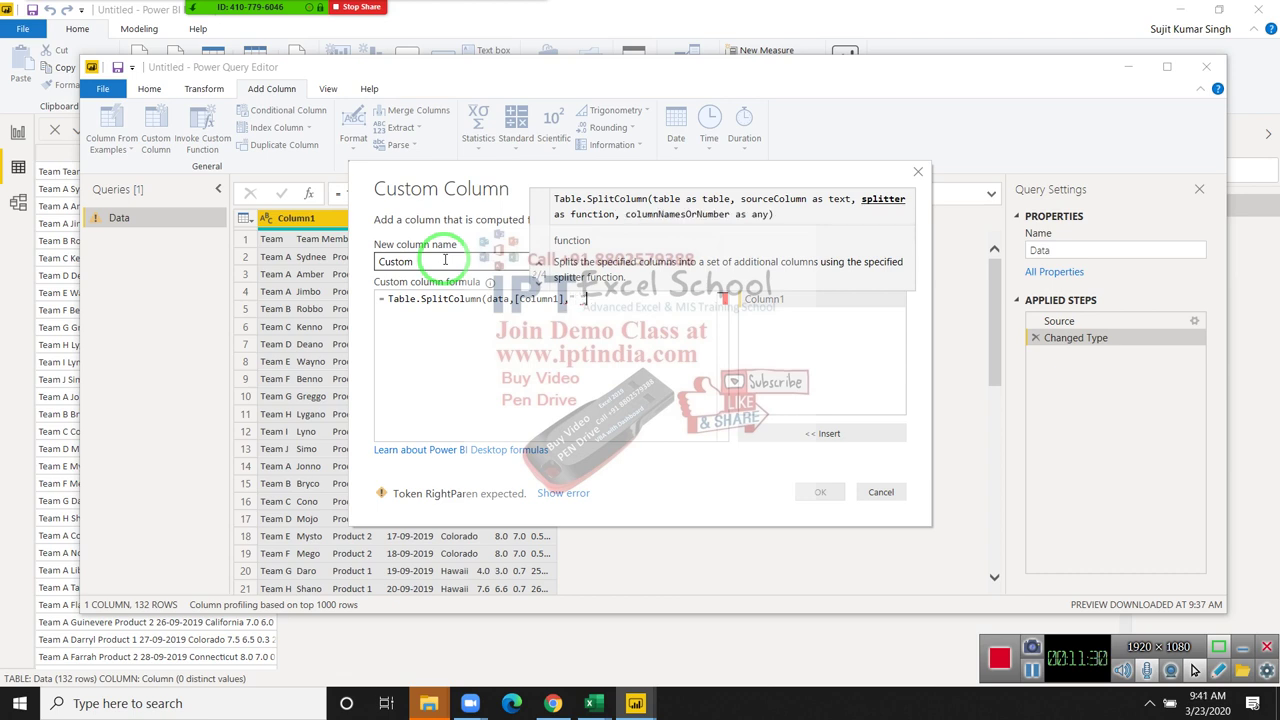
pyautogui.write(' "')
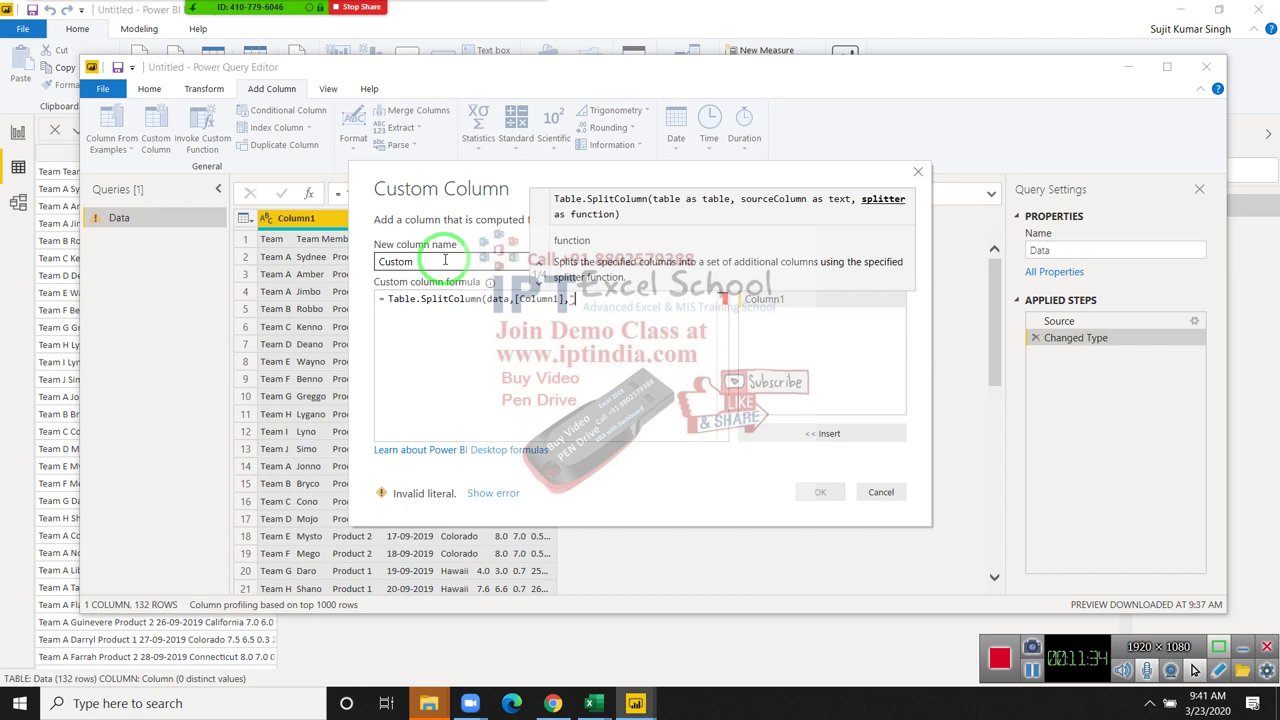
pyautogui.press('BackSpace')
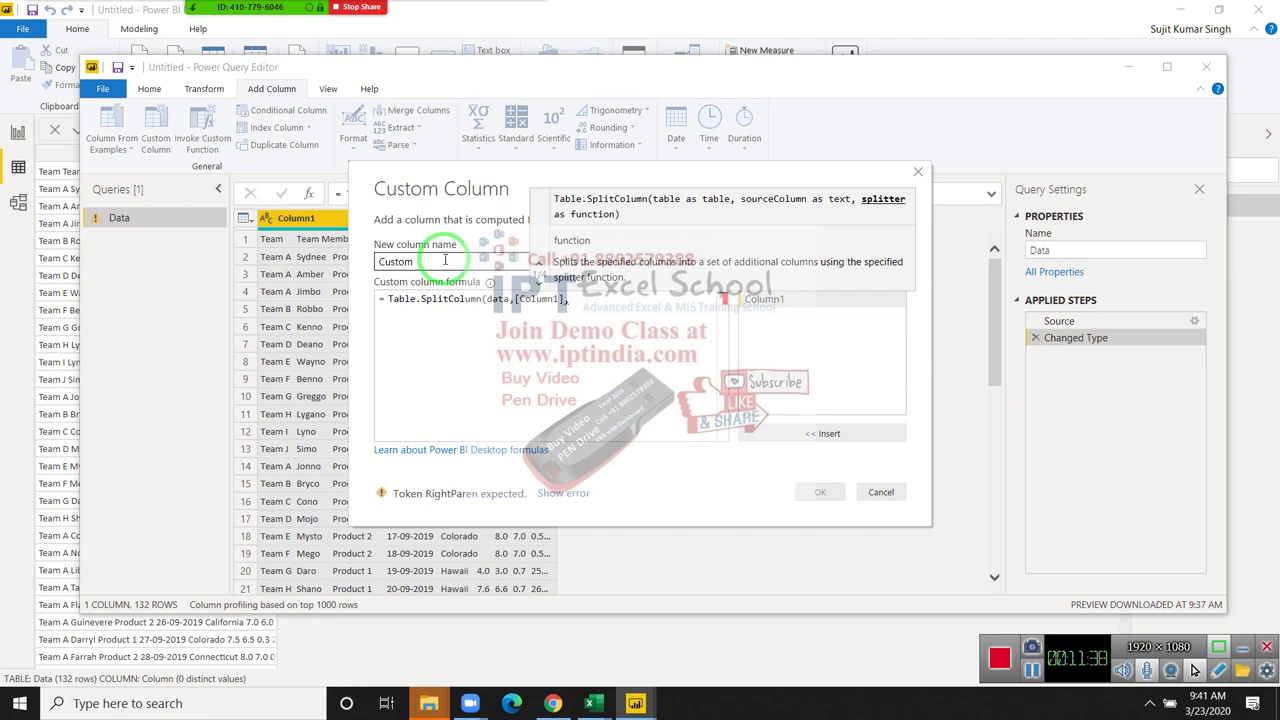
pyautogui.write('"')
pyautogui.write('",')
pyautogui.click(636, 303)
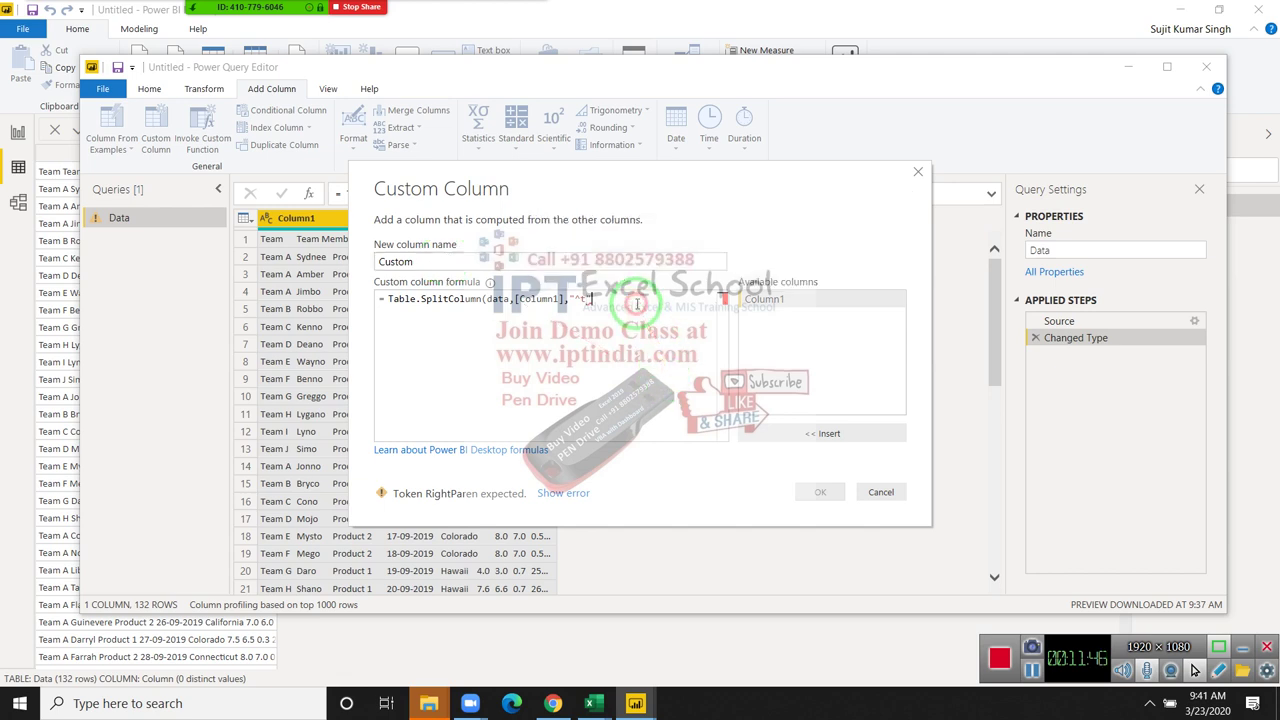
pyautogui.write(')')
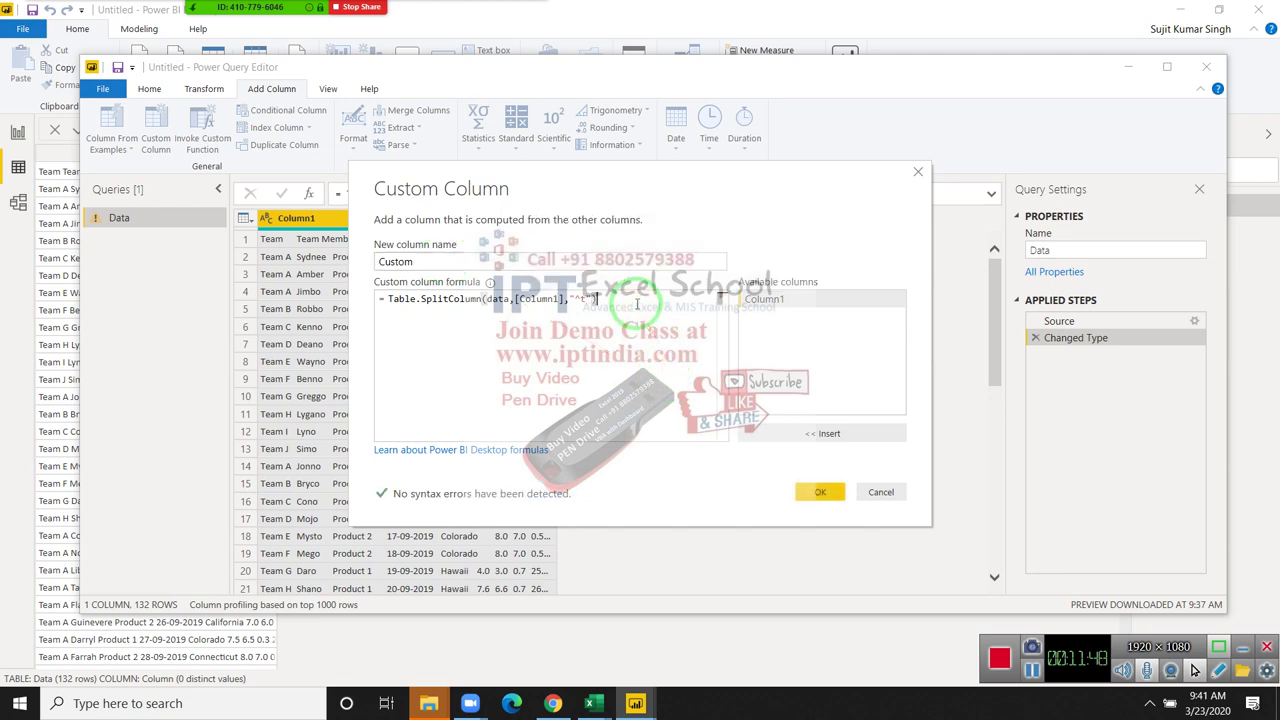
# Step: Add the Custom column, then select the Table.AddColumn wrapper at the start of its erroring formula
pyautogui.click(820, 491)
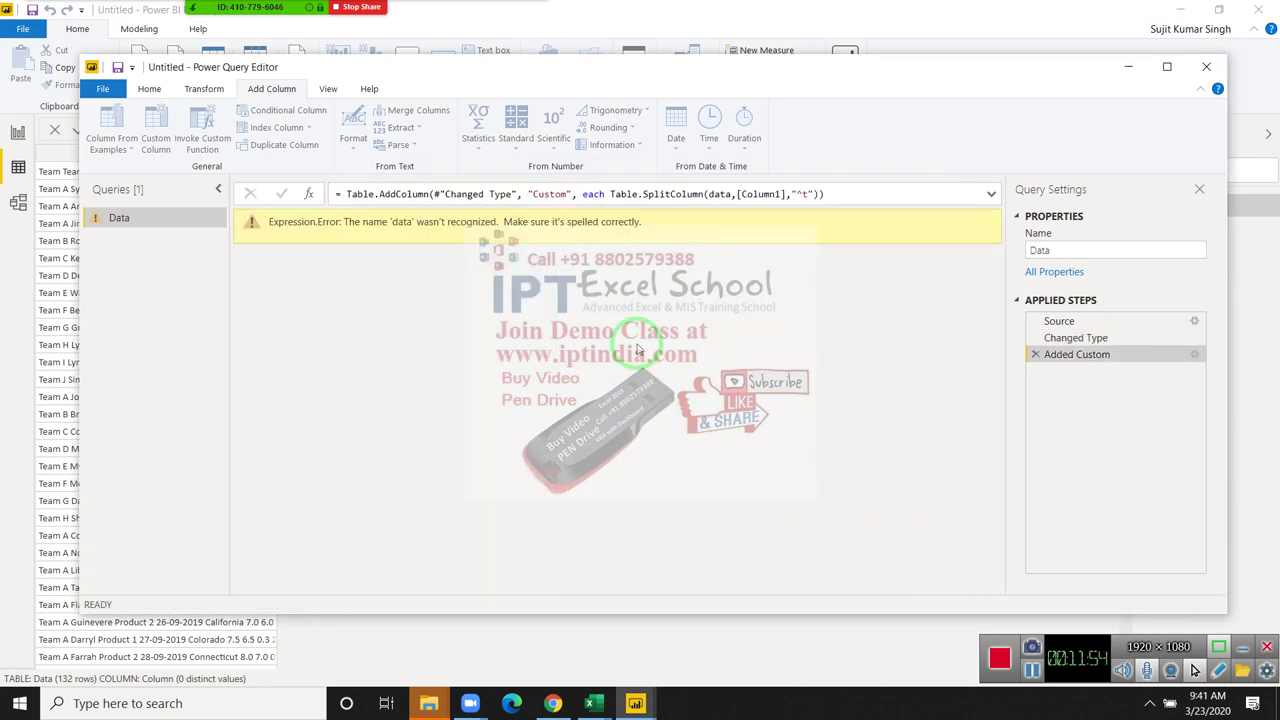
pyautogui.doubleClick(430, 233)
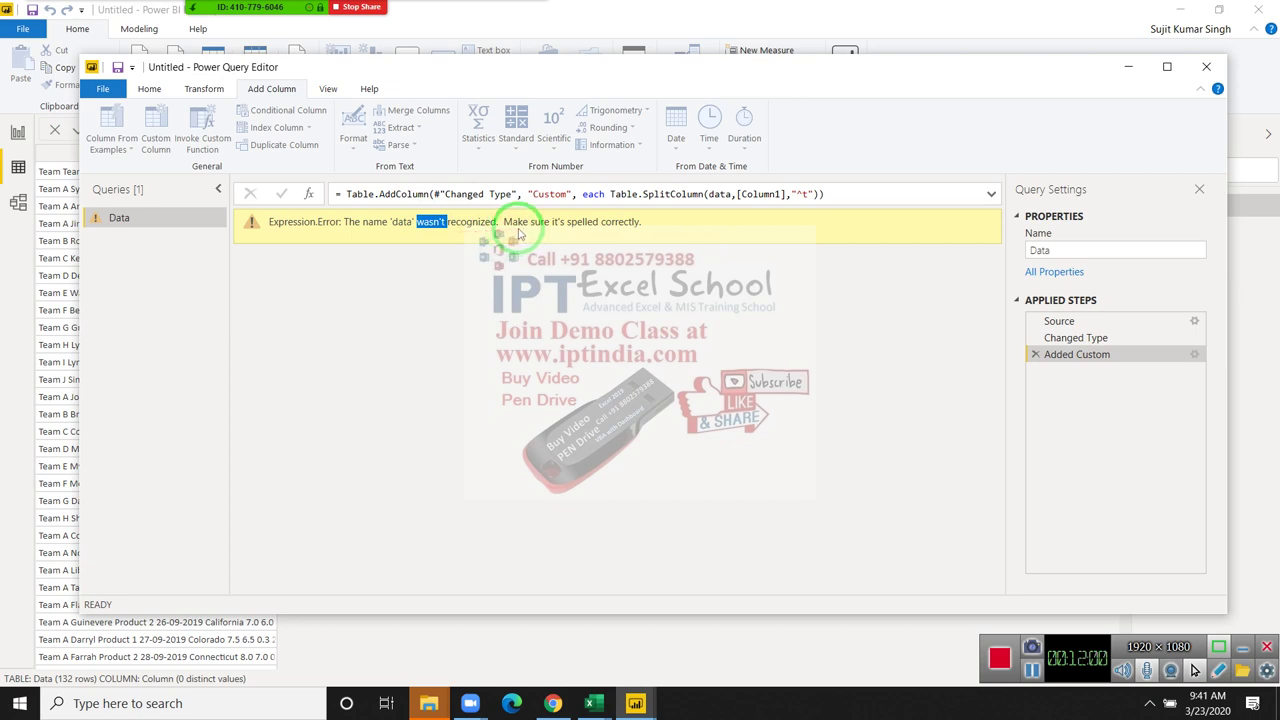
pyautogui.doubleClick(389, 193)
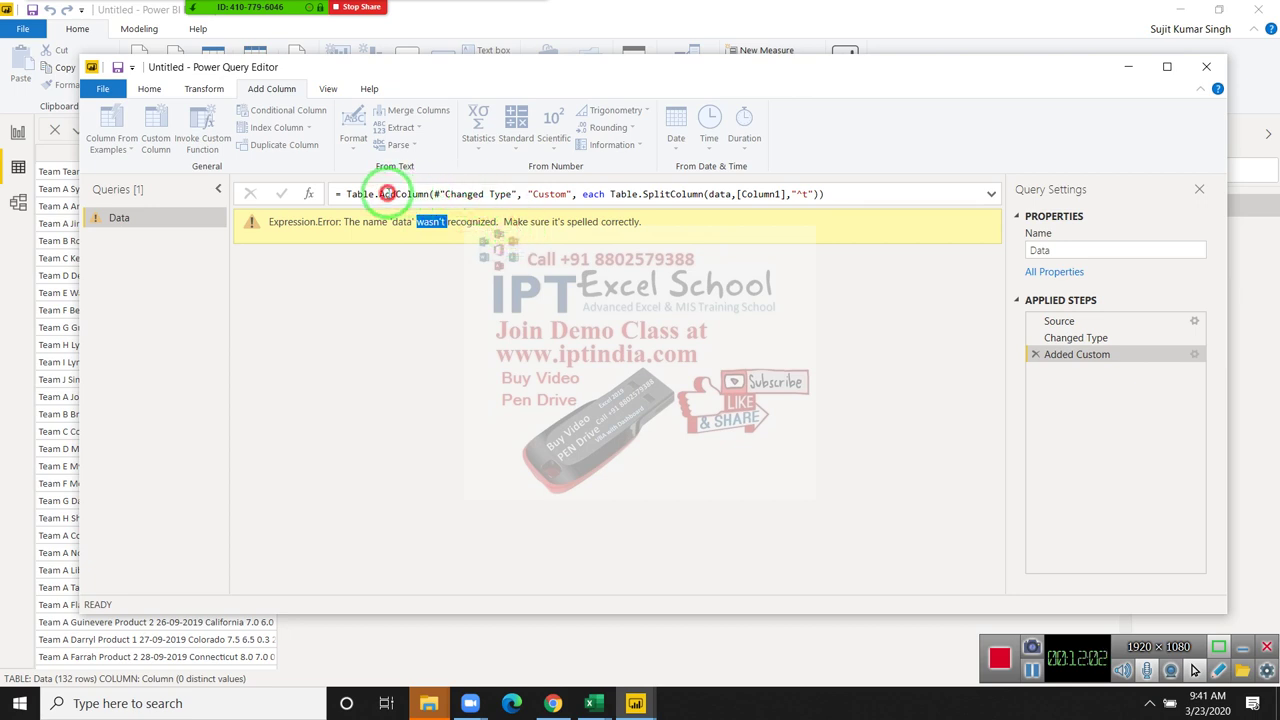
pyautogui.click(442, 195)
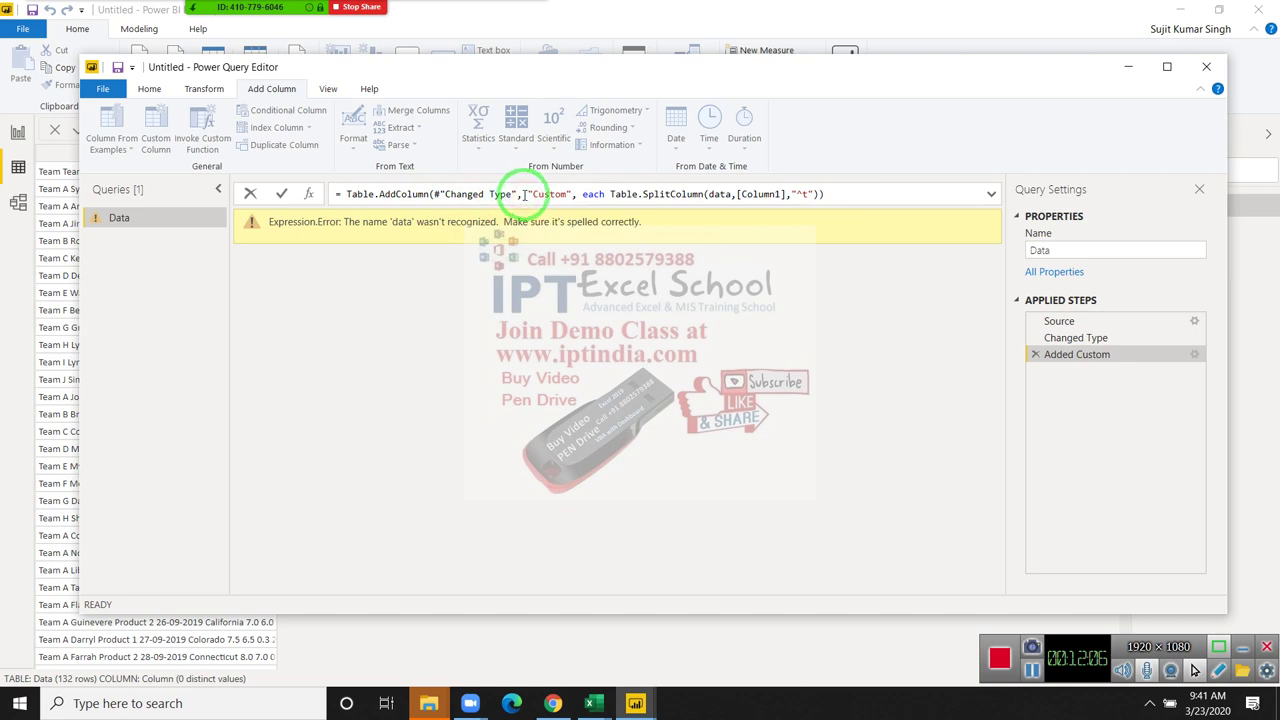
pyautogui.moveTo(513, 196)
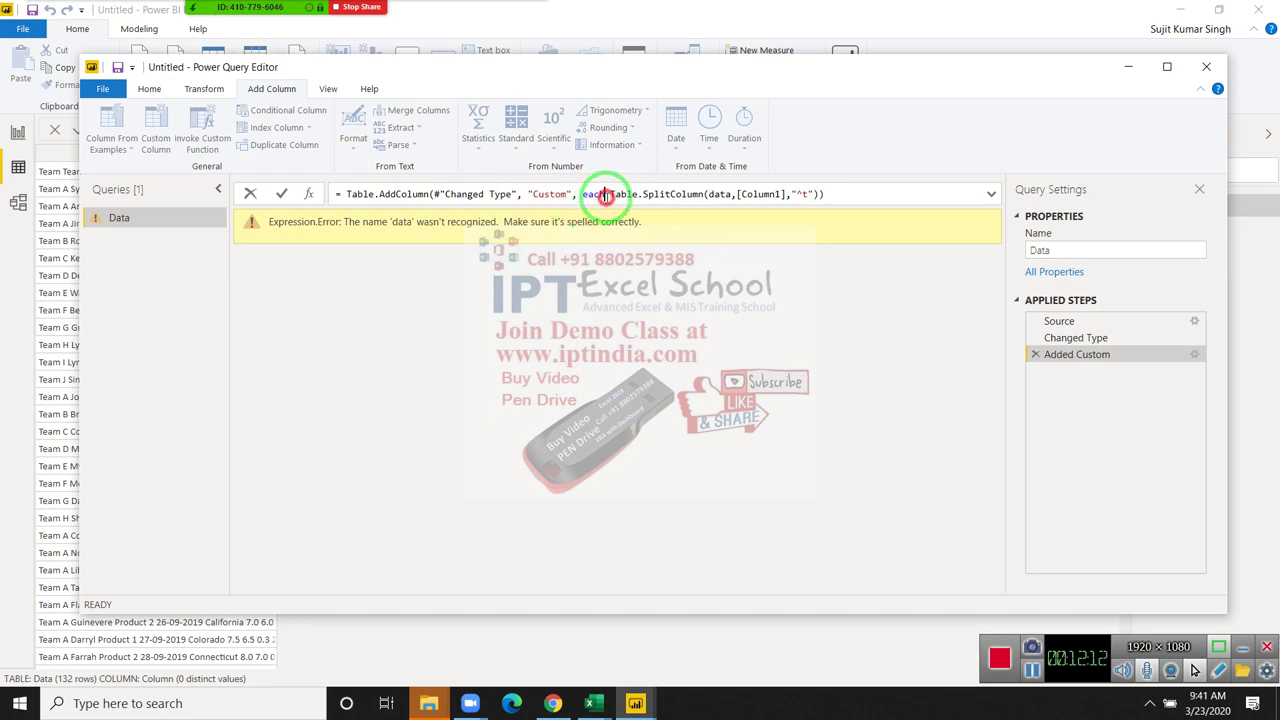
pyautogui.moveTo(605, 196); pyautogui.dragTo(198, 198)
# Step: Replace the selected Table.AddColumn wrapper with '=' and commit the formula
pyautogui.press('Delete')
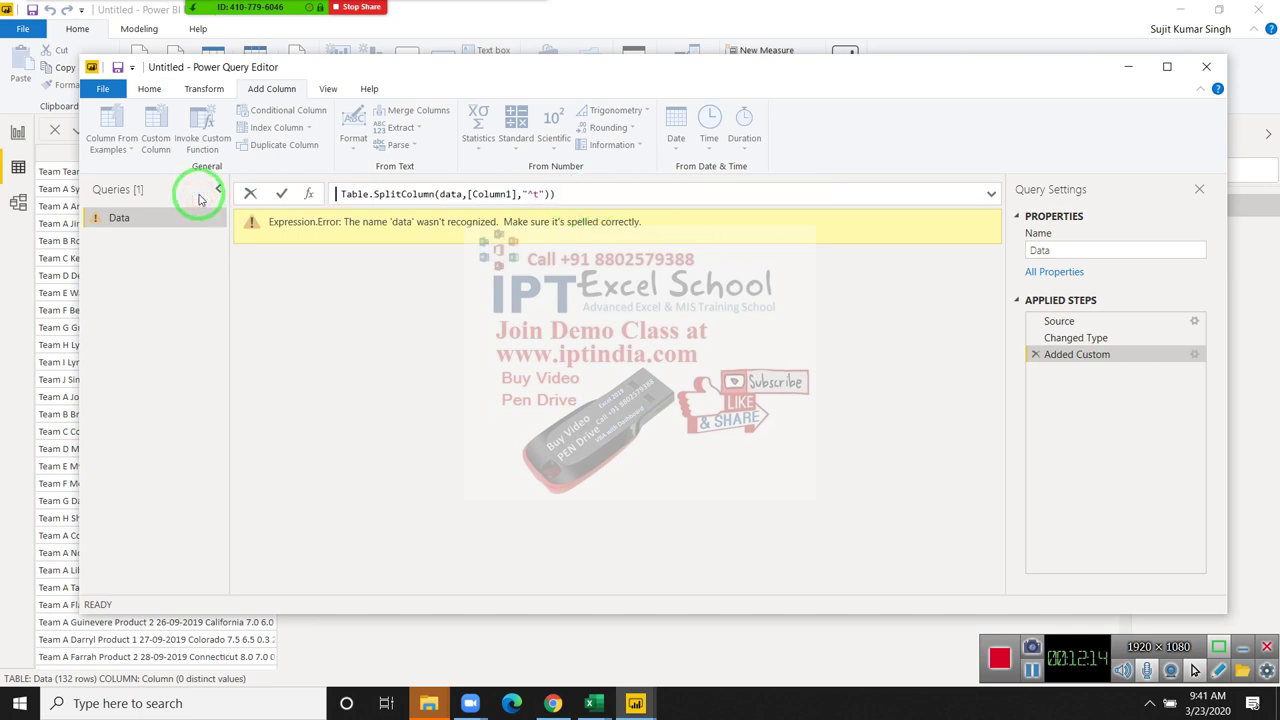
pyautogui.write('=')
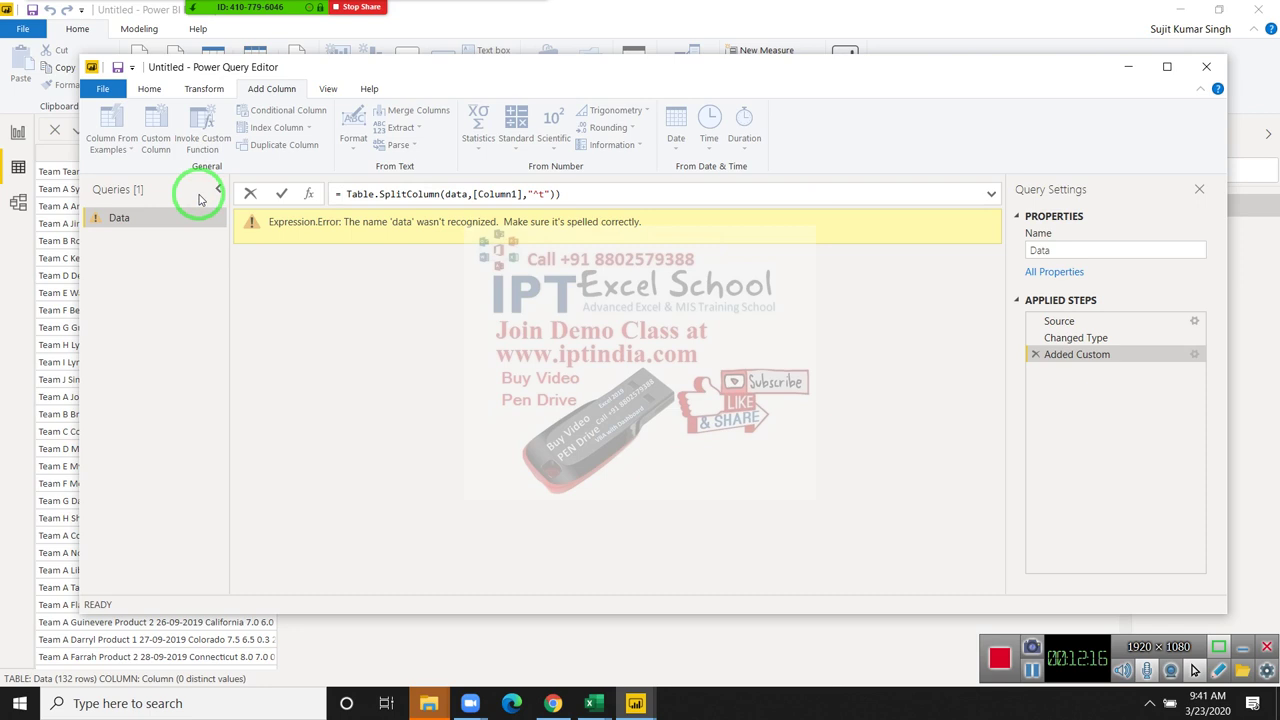
pyautogui.press('Return')
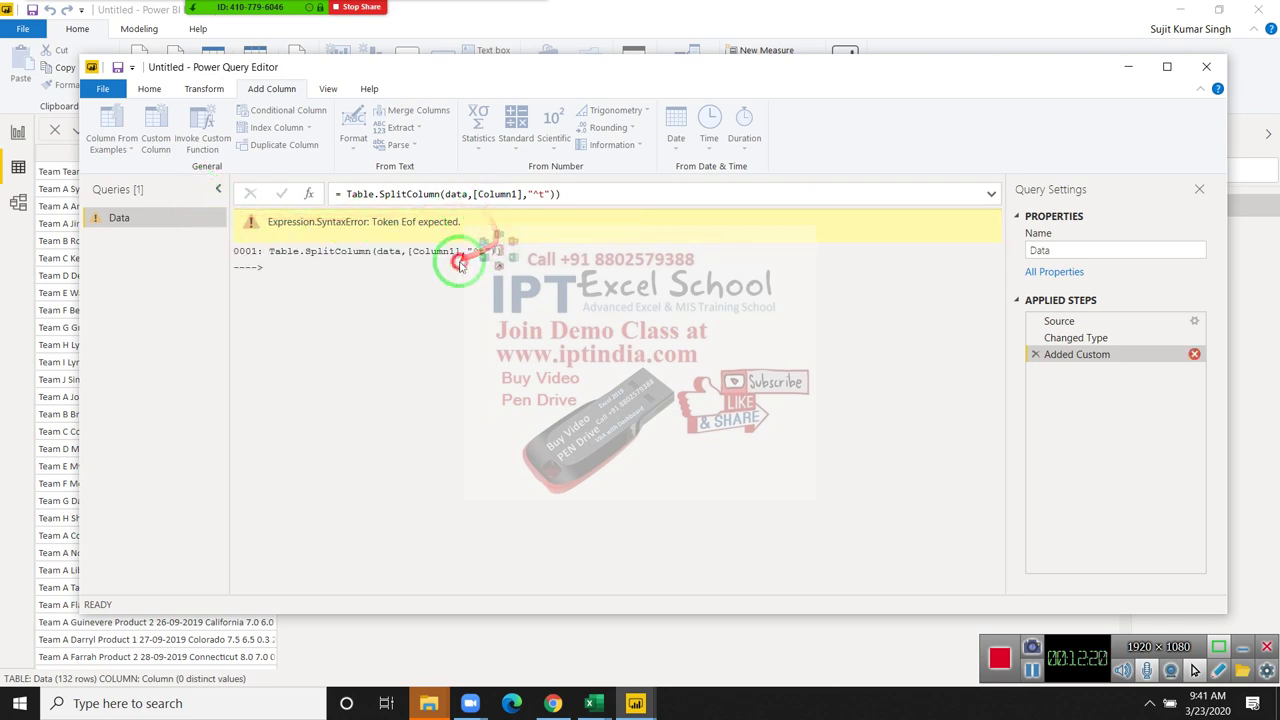
pyautogui.moveTo(455, 259); pyautogui.dragTo(300, 248)
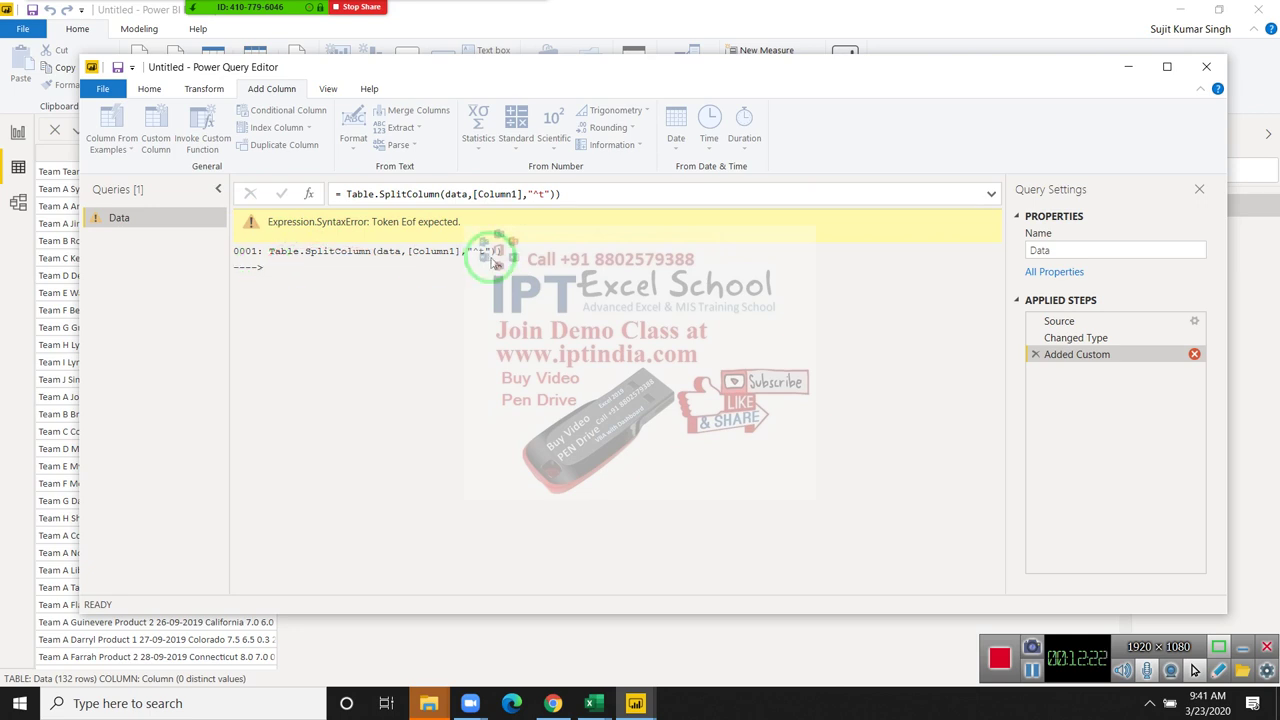
pyautogui.moveTo(400, 258); pyautogui.dragTo(450, 258)
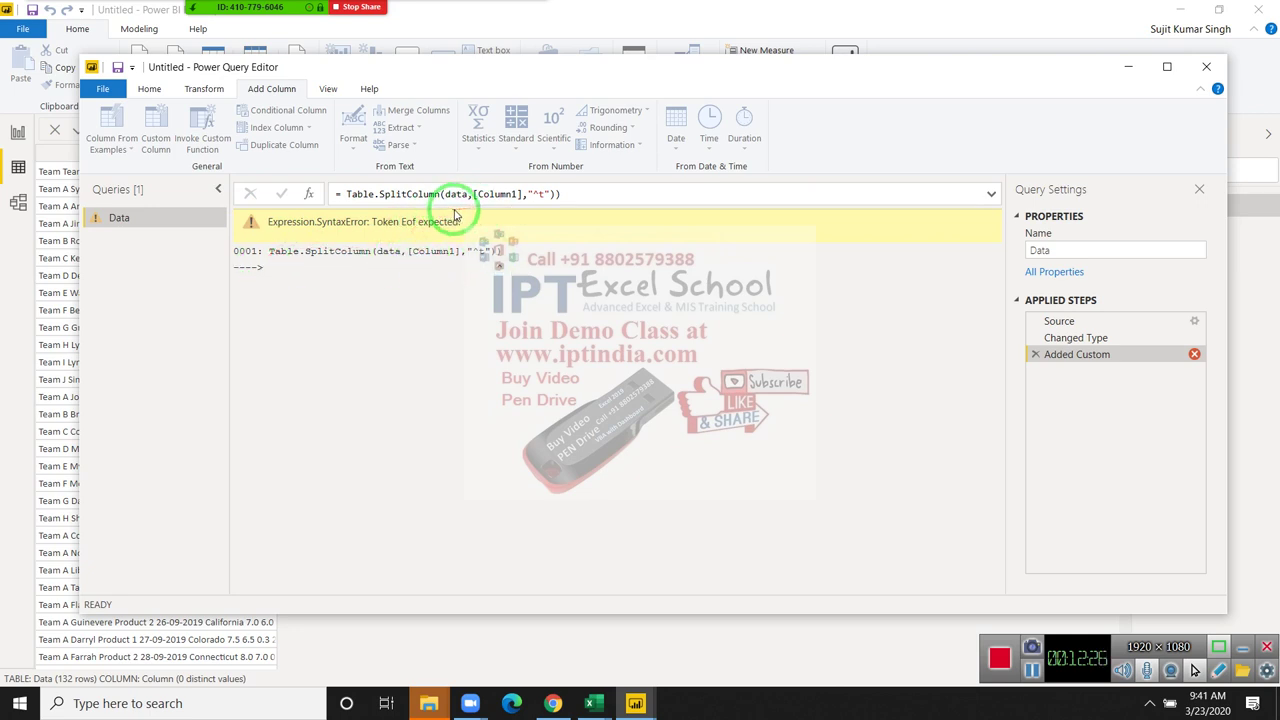
pyautogui.moveTo(454, 215); pyautogui.dragTo(668, 268)
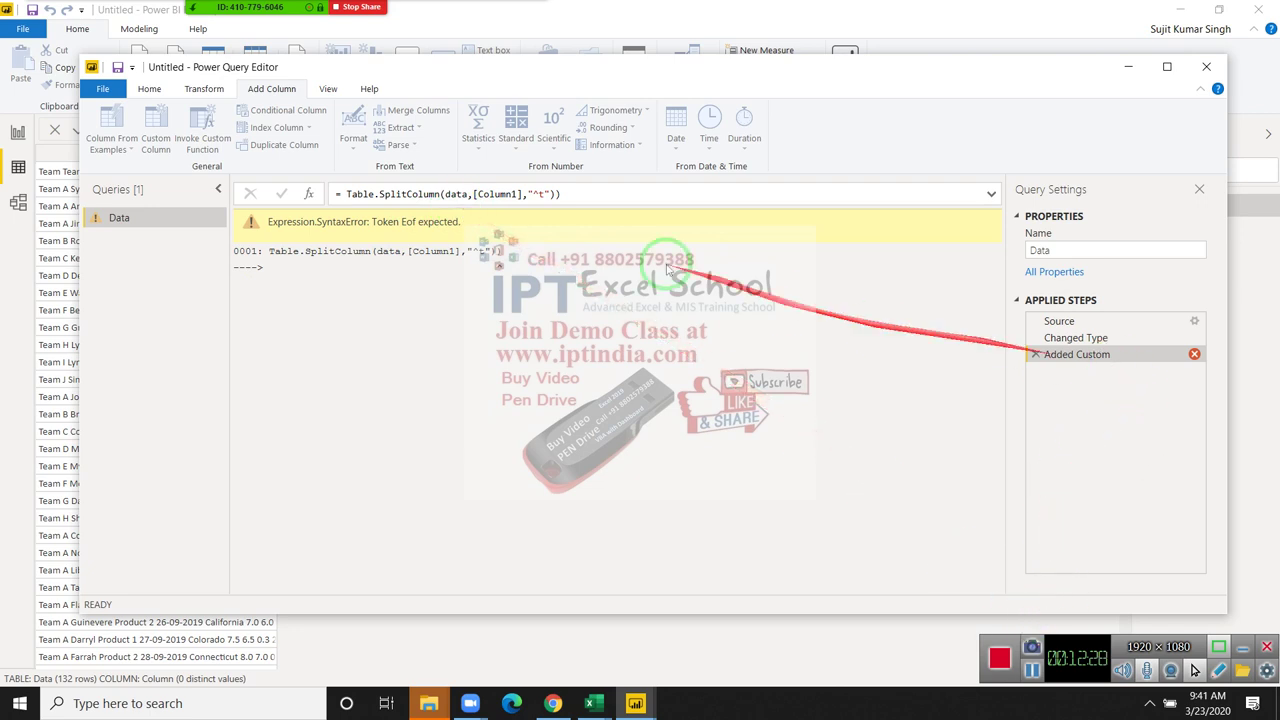
# Step: Shorten the function name from Table.SplitColumn to Split, committing after each edit
pyautogui.click(408, 194)
pyautogui.doubleClick(362, 194)
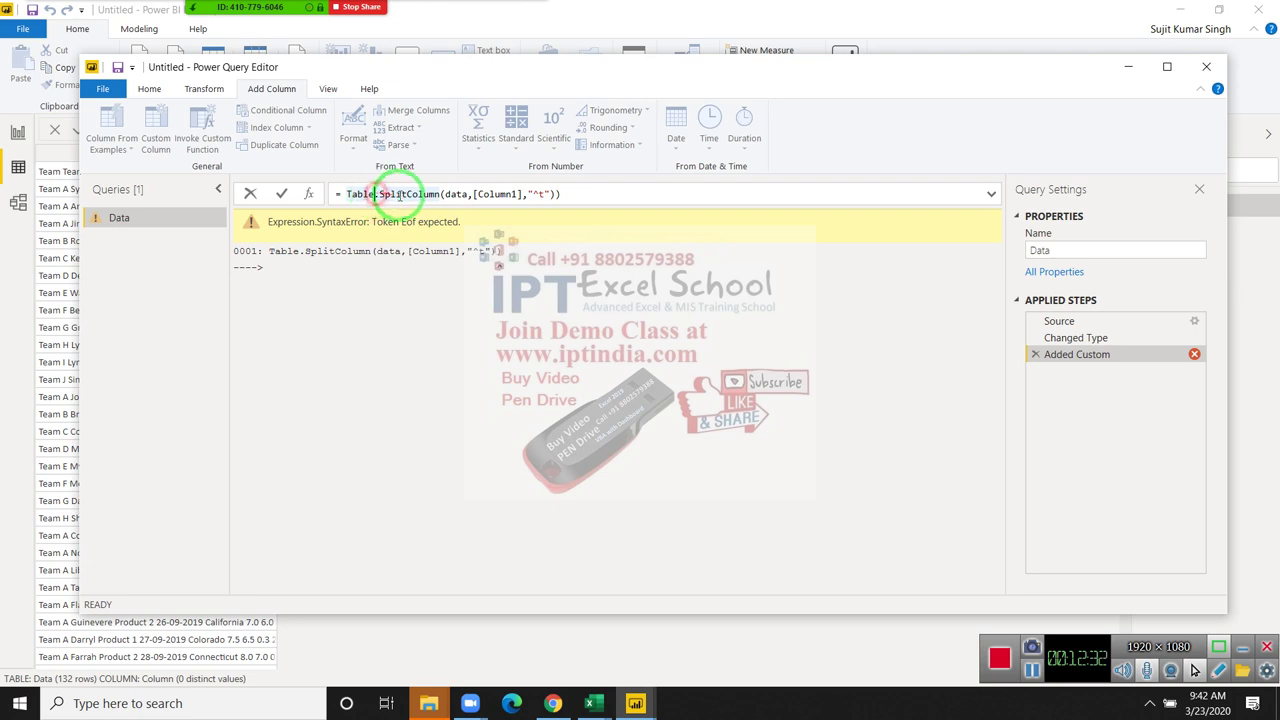
pyautogui.press('BackSpace')
pyautogui.press('BackSpace')
pyautogui.press('BackSpace')
pyautogui.press('BackSpace')
pyautogui.press('BackSpace')
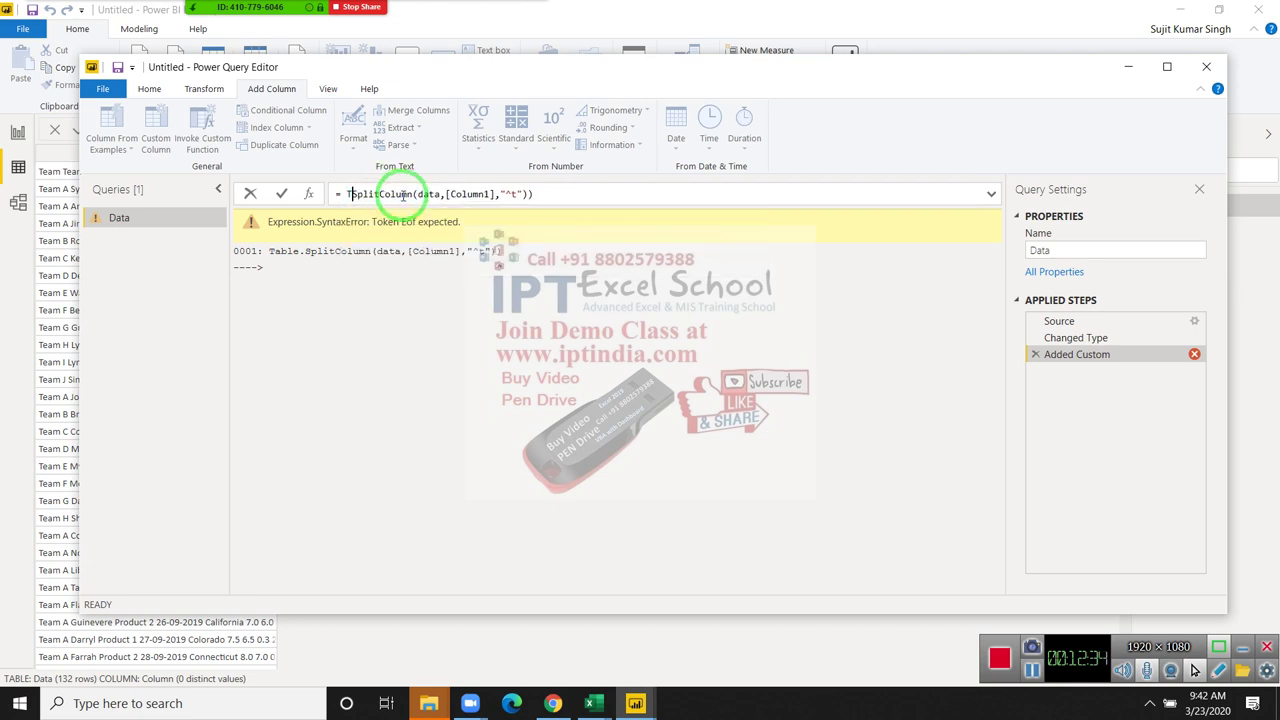
pyautogui.press('BackSpace')
pyautogui.press('Return')
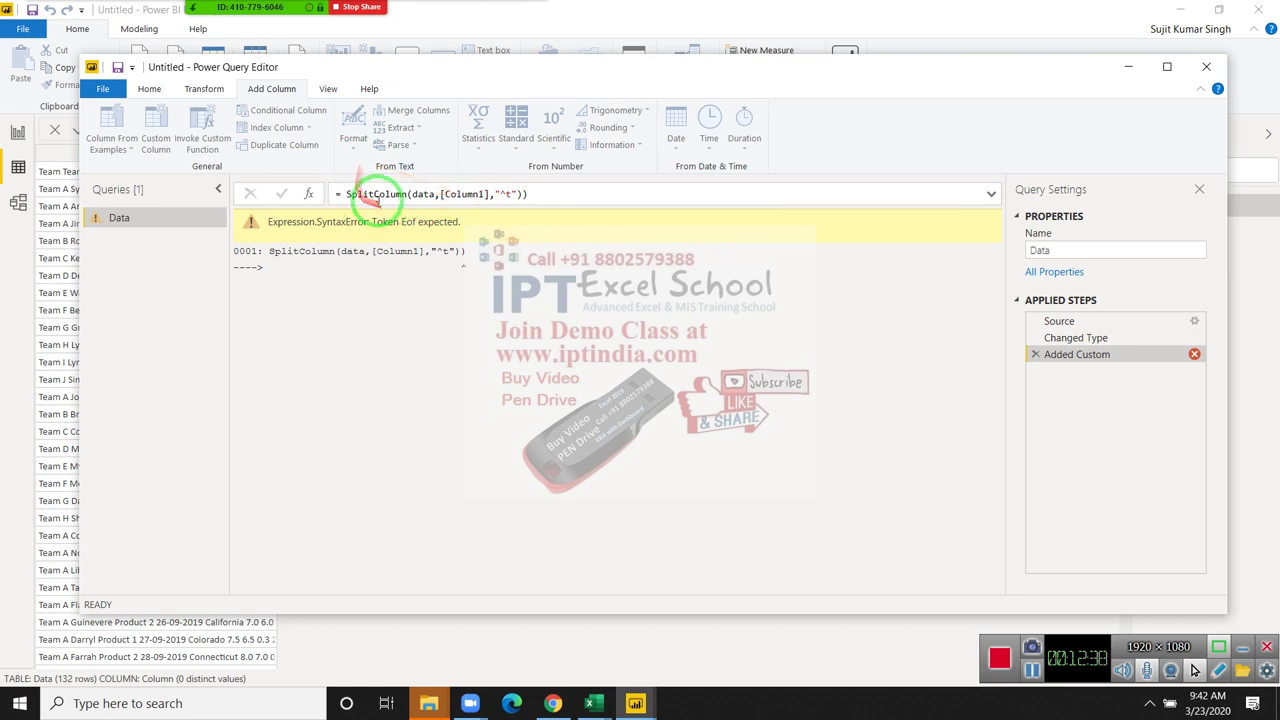
pyautogui.click(373, 193)
pyautogui.press('Delete')
pyautogui.press('Delete')
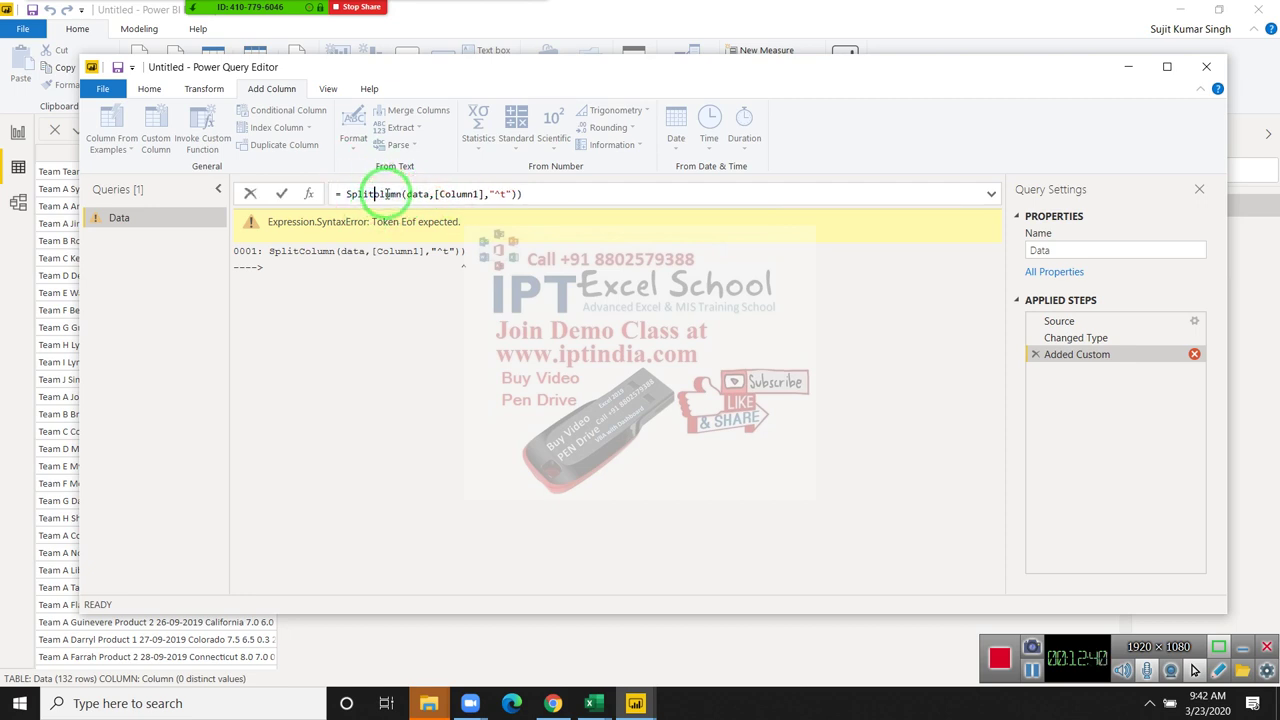
pyautogui.press('Delete')
pyautogui.press('Delete')
pyautogui.press('Delete')
pyautogui.press('Delete')
pyautogui.press('Return')
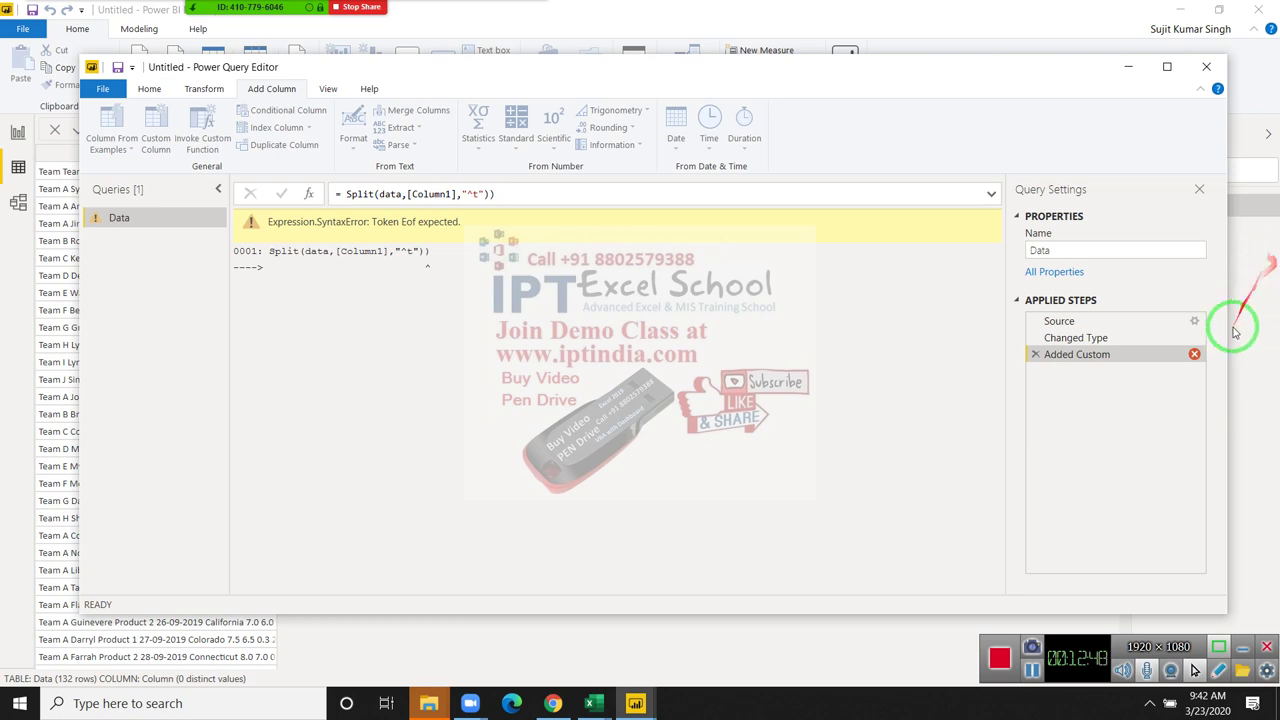
# Step: Close the Power Query Editor, choosing Not now so the query changes stay unapplied
pyautogui.click(1195, 74)
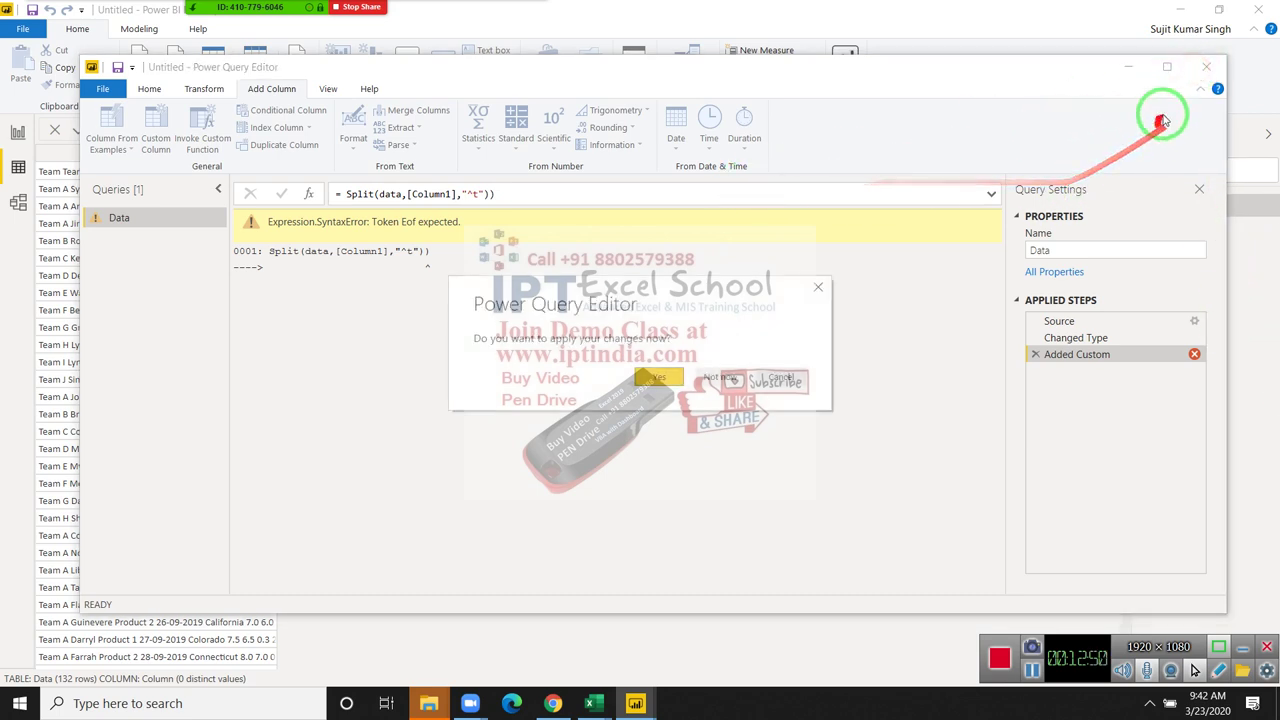
pyautogui.click(733, 379)
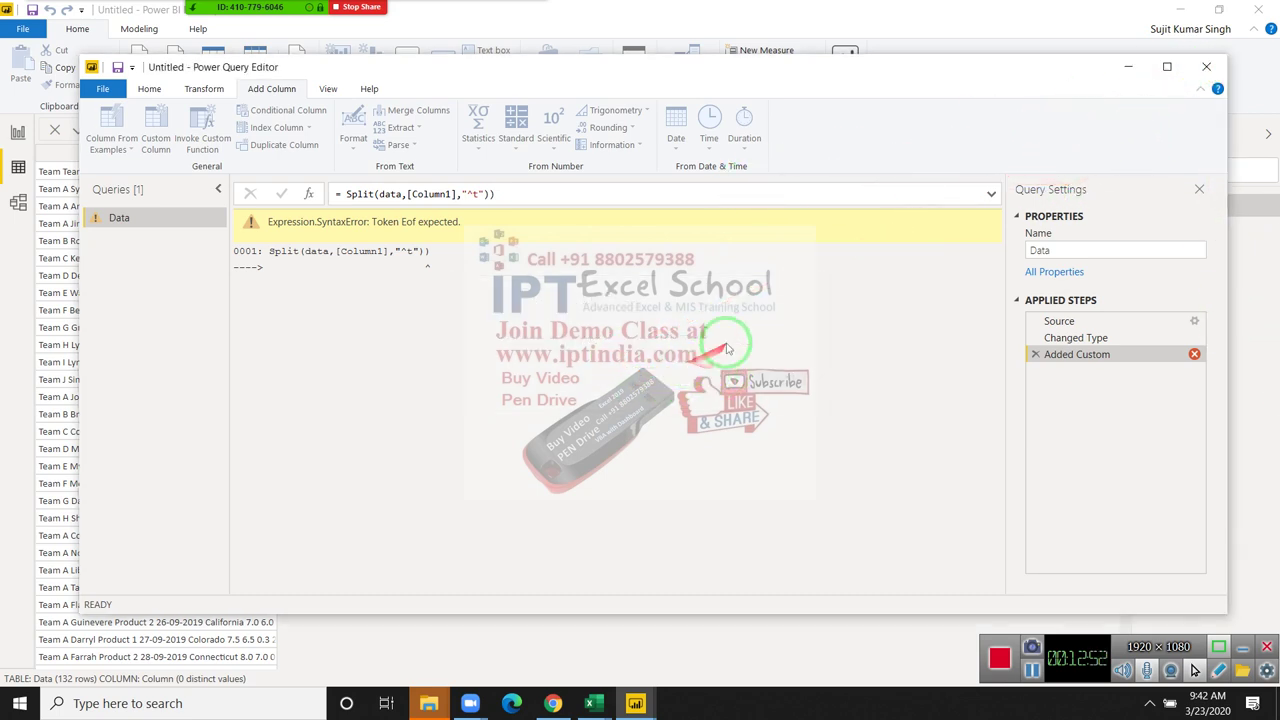
pyautogui.click(1205, 68)
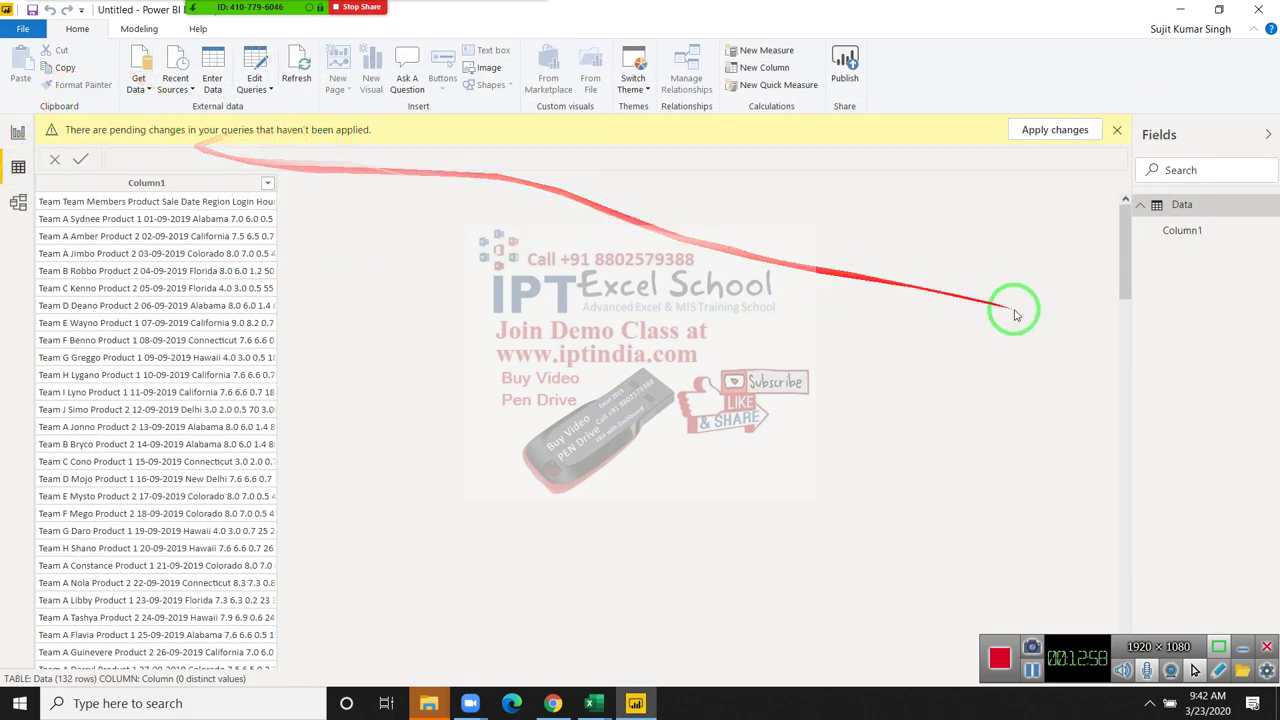
pyautogui.click(1117, 130)
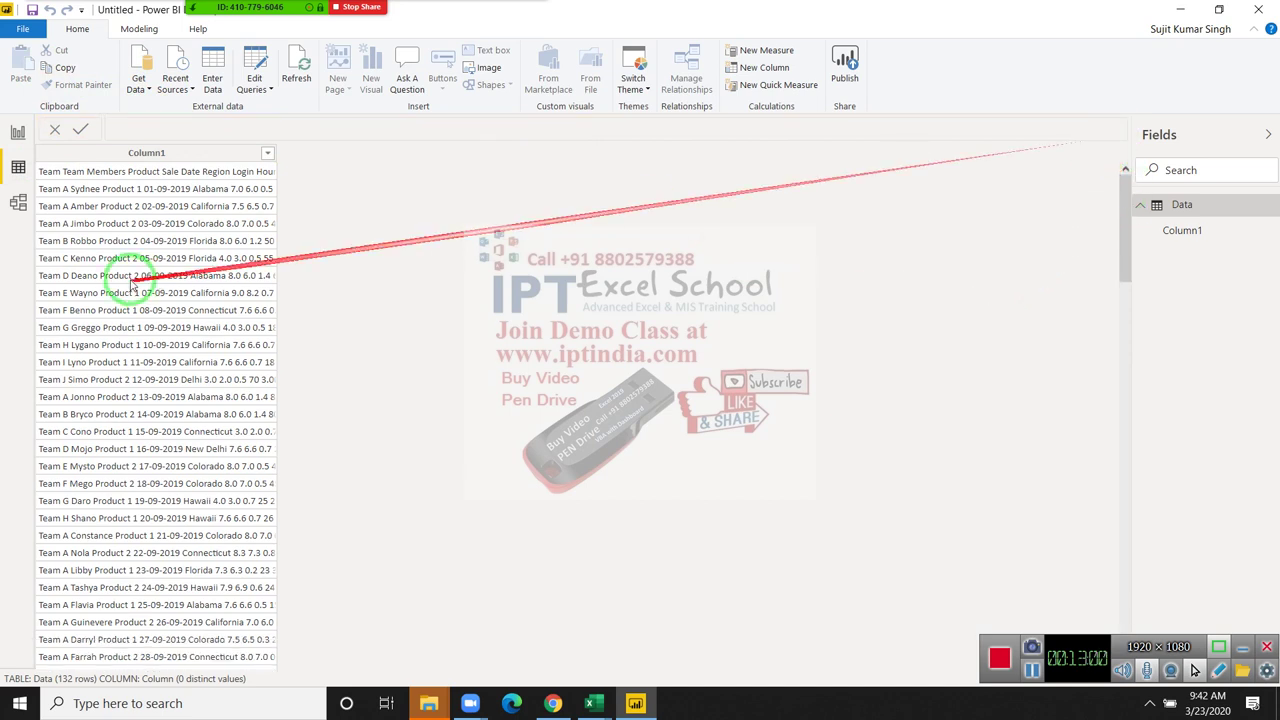
pyautogui.click(18, 168)
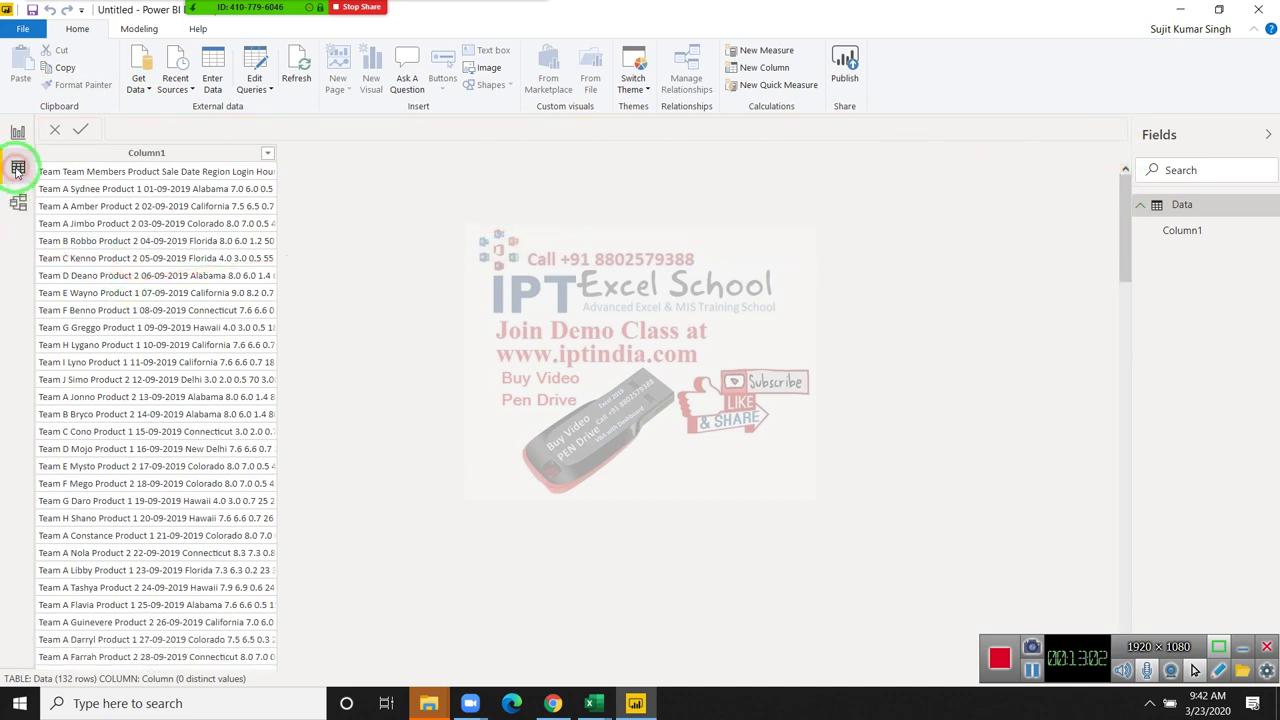
pyautogui.click(18, 132)
pyautogui.click(18, 167)
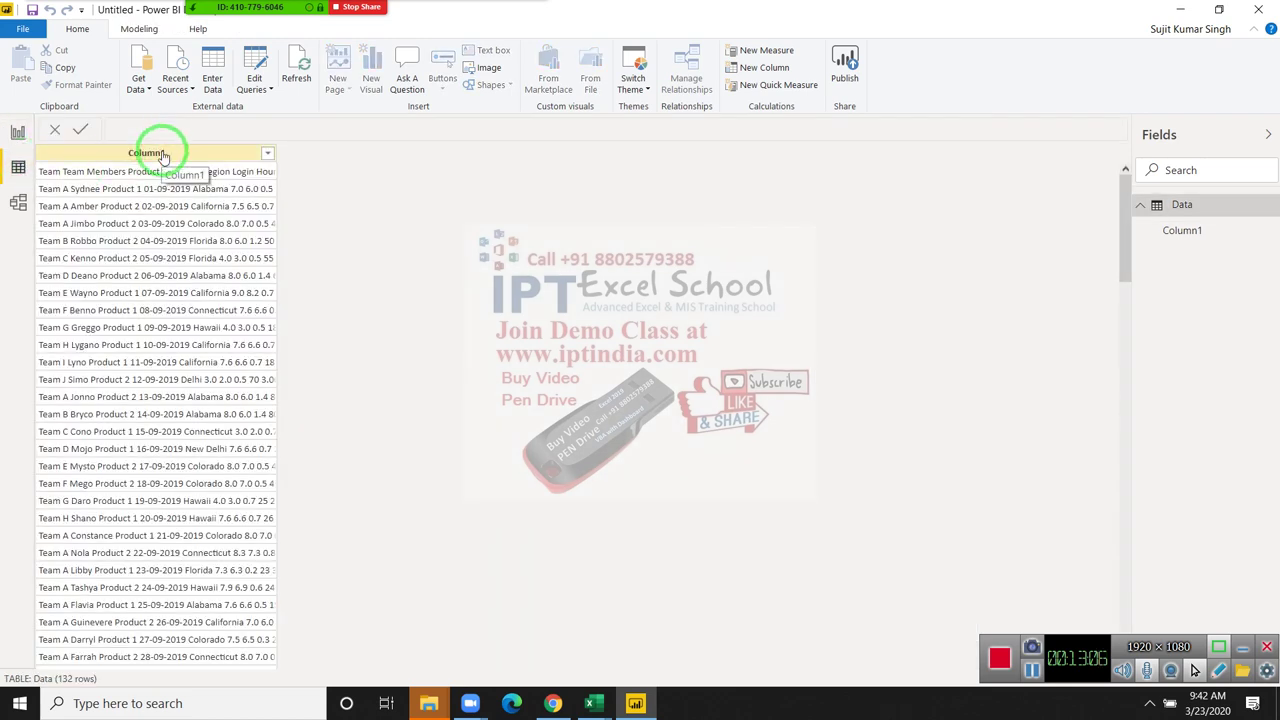
pyautogui.click(172, 155)
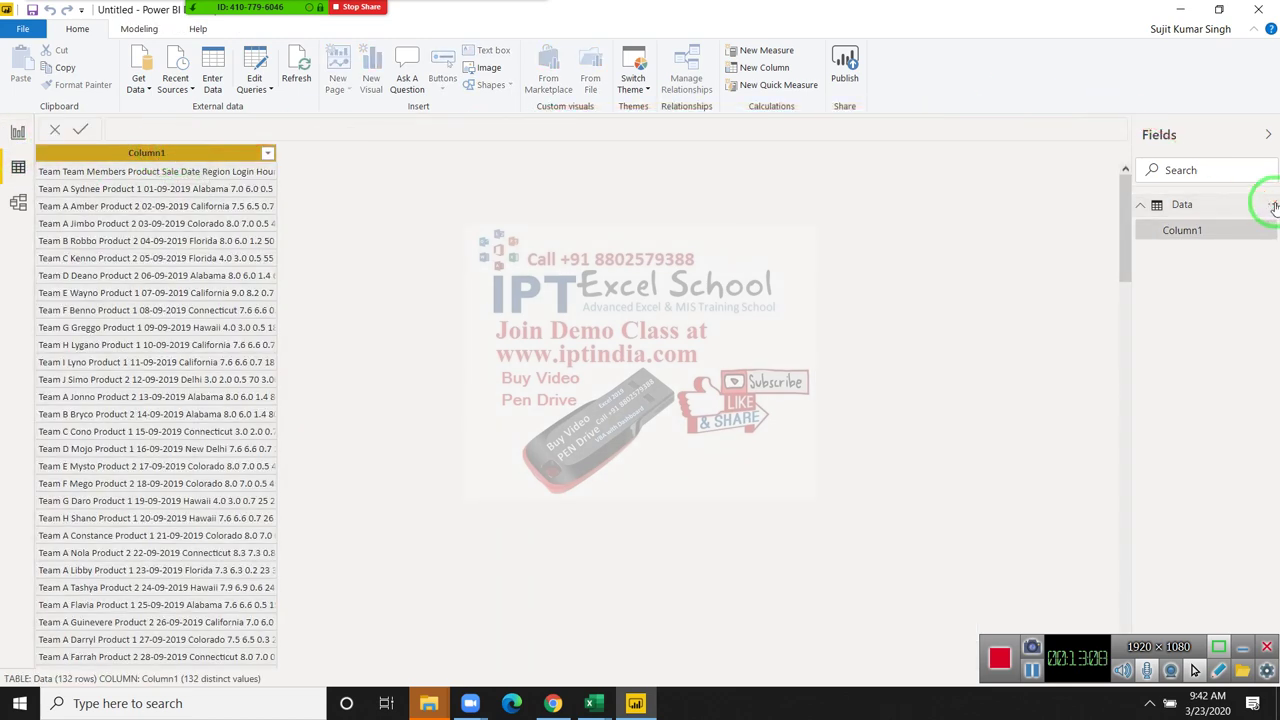
pyautogui.click(1268, 206)
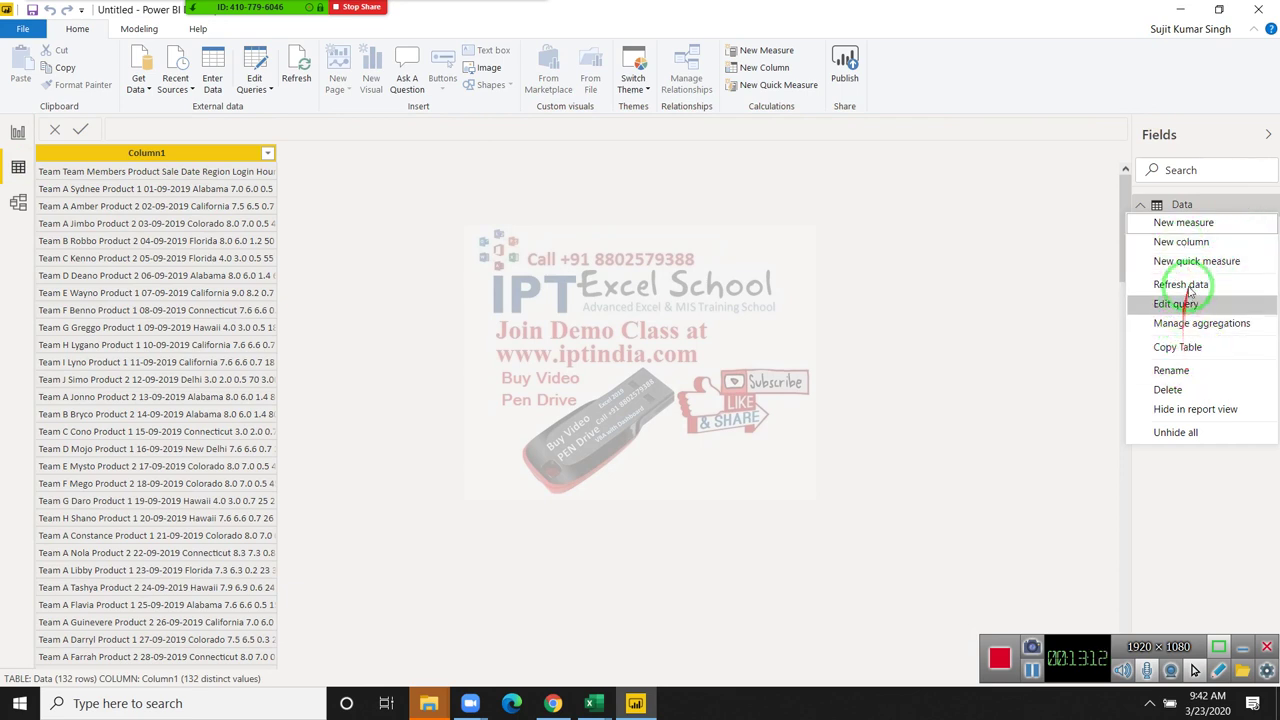
pyautogui.click(1172, 389)
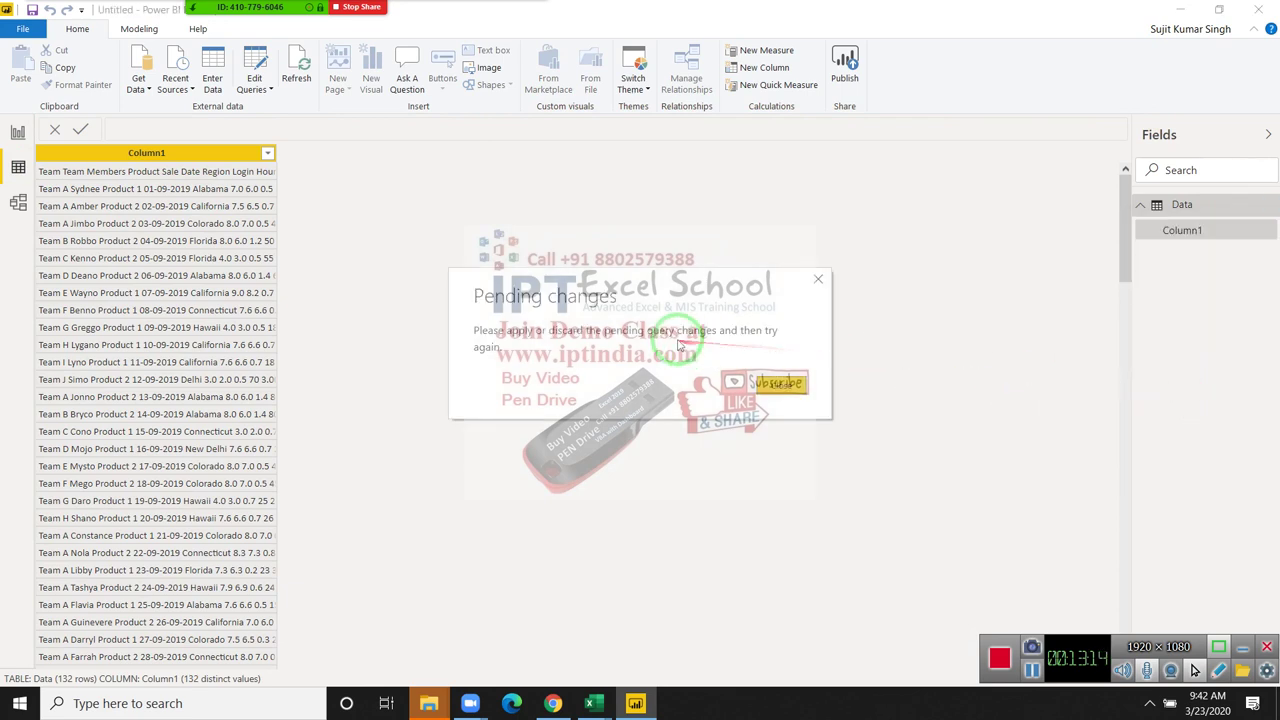
pyautogui.click(783, 395)
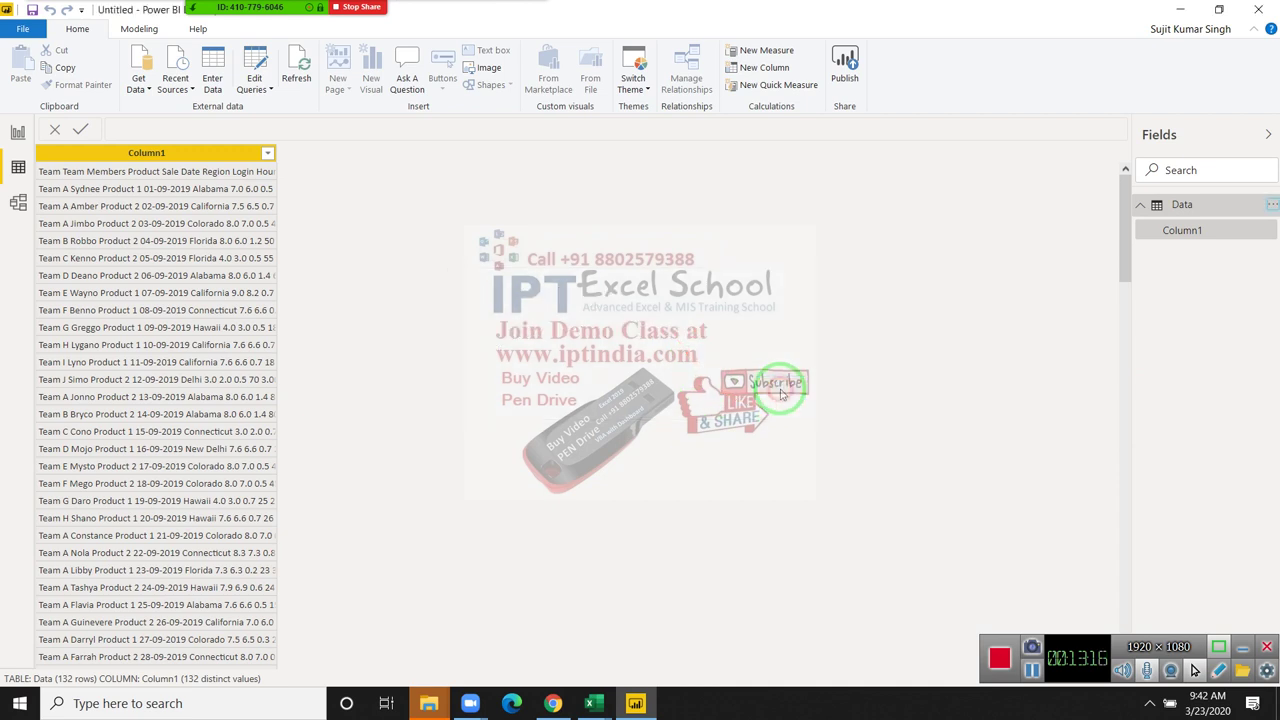
pyautogui.click(1271, 217)
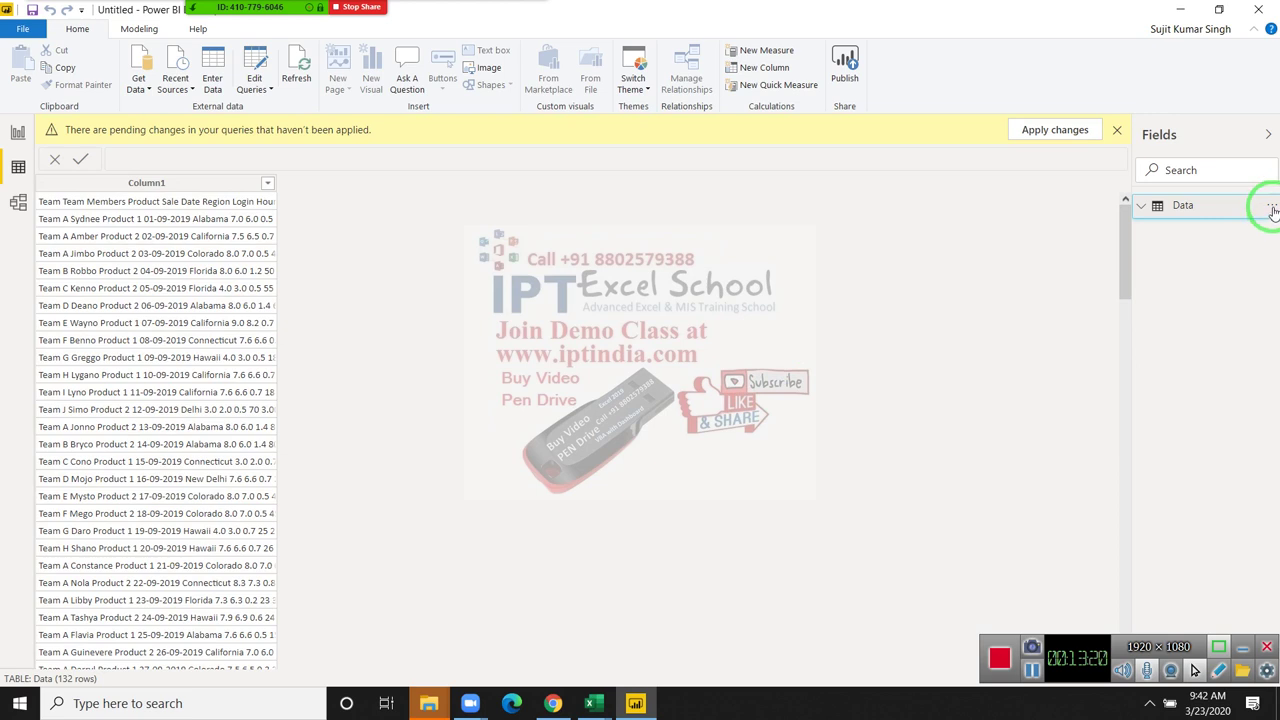
pyautogui.click(1272, 208)
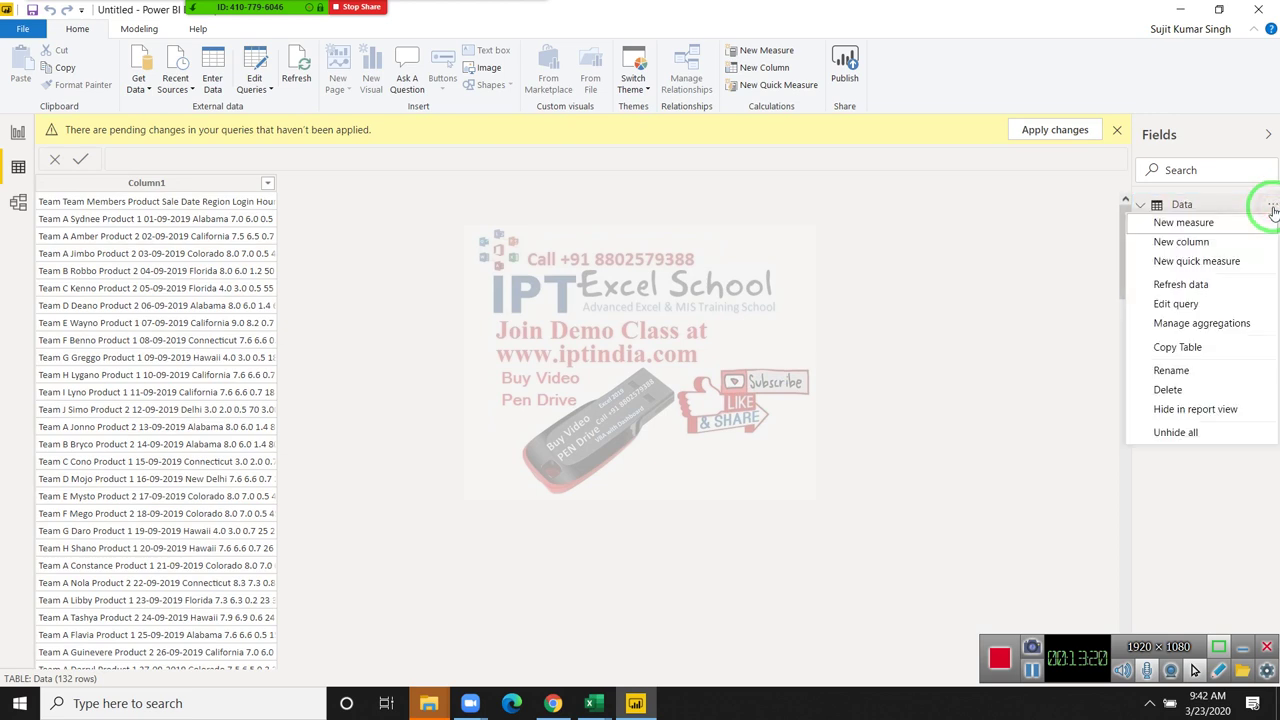
pyautogui.click(1170, 390)
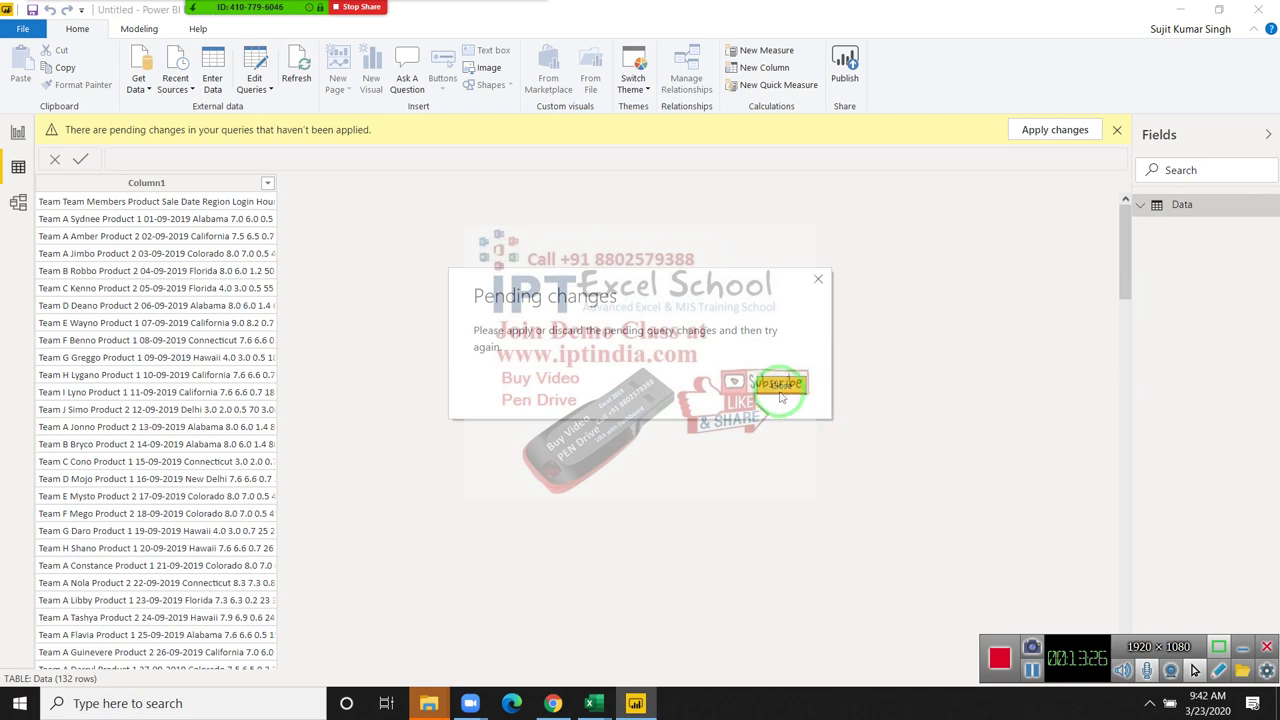
pyautogui.press('Escape')
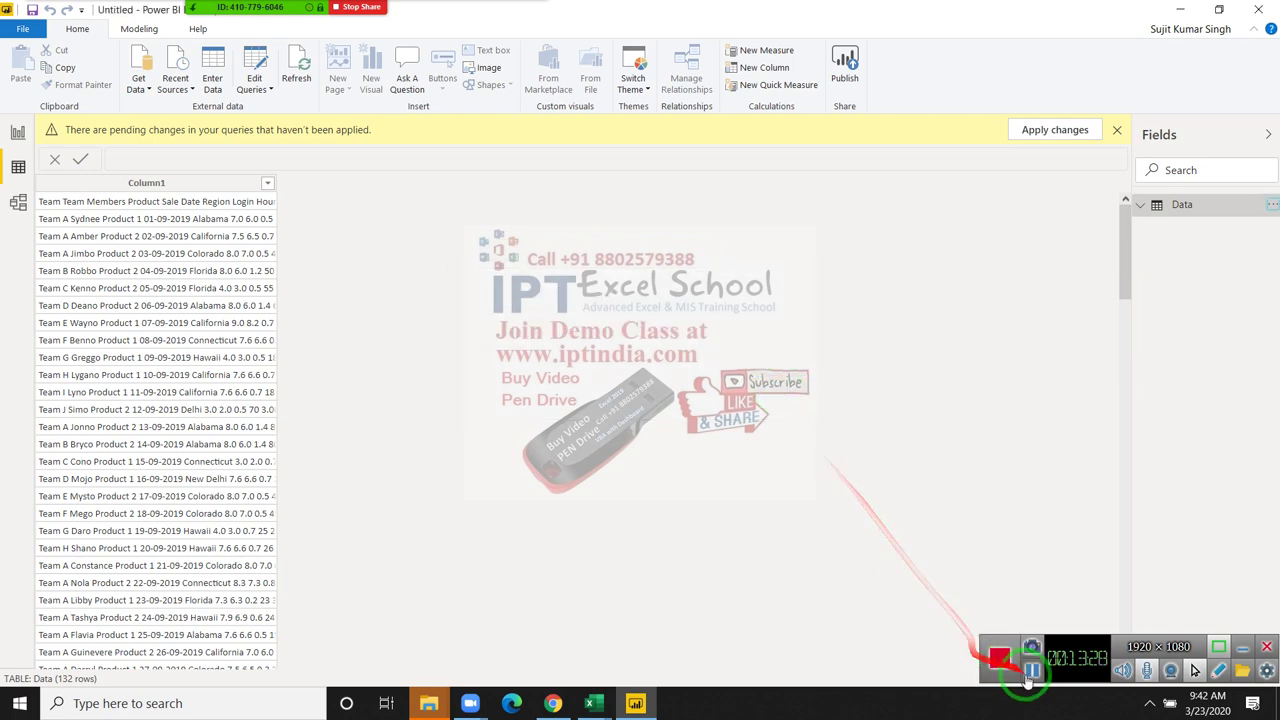